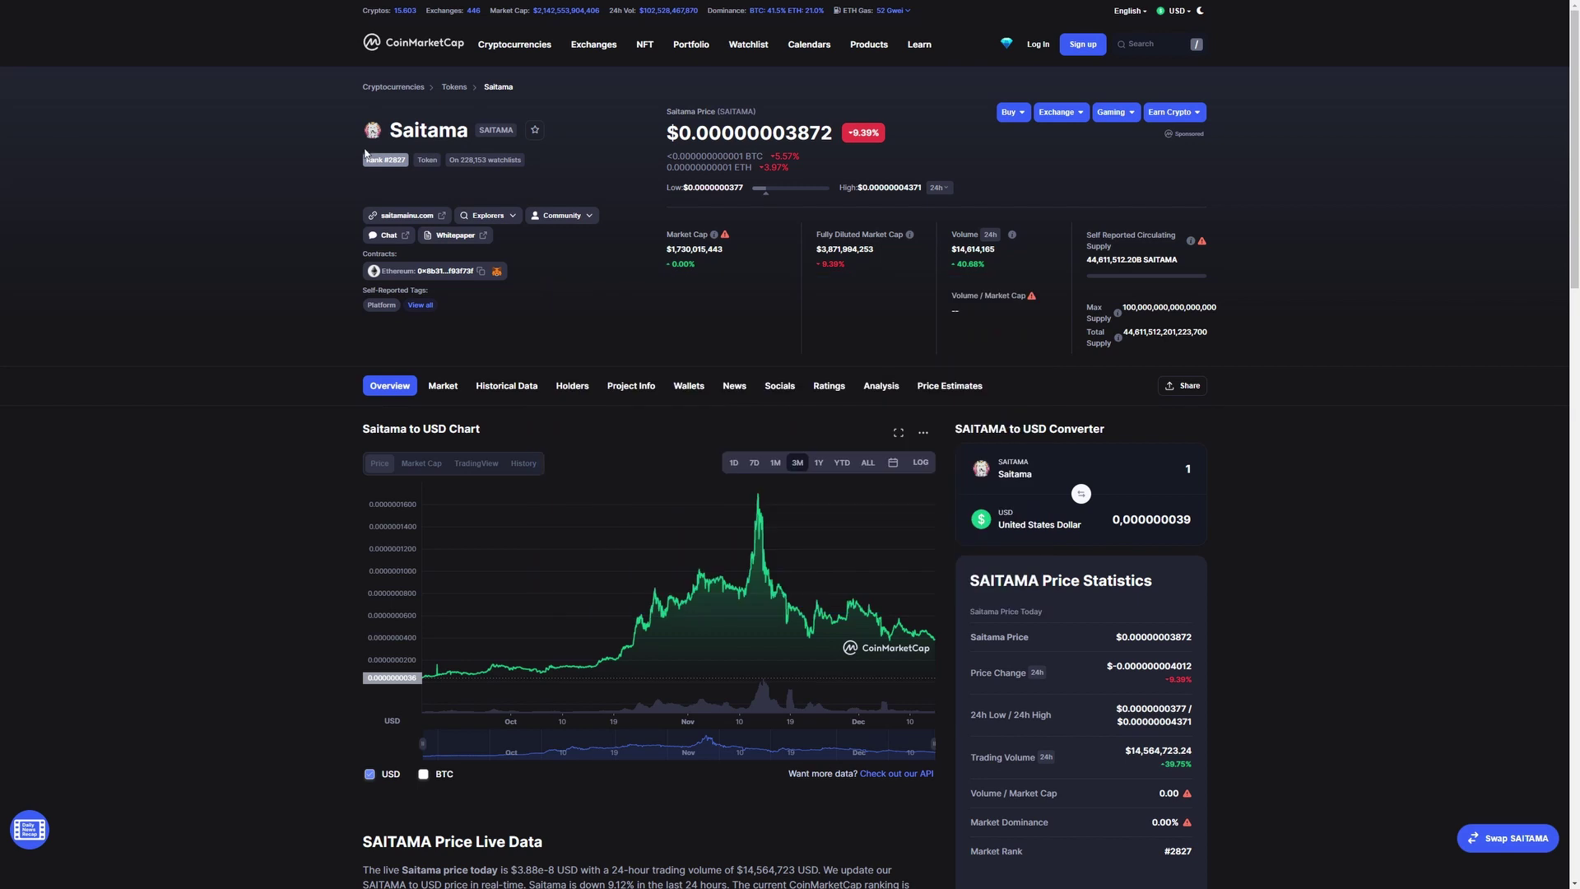
- Compare Saitama's price chart over 1M and 7D, finishing on the 3M view
scroll(319, 388, "down", 15)
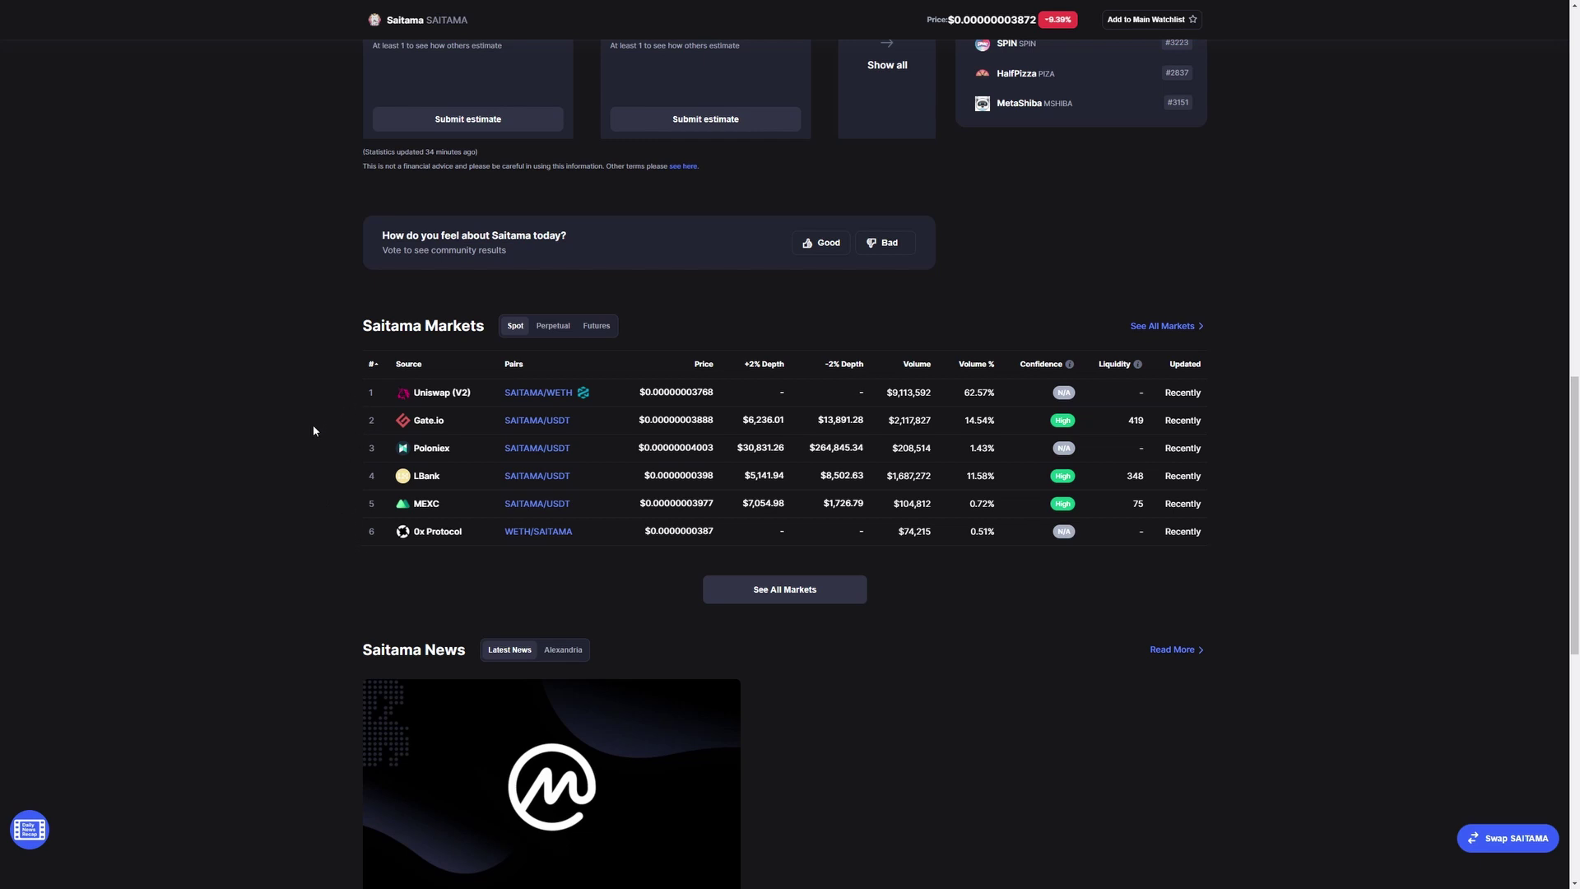
scroll(313, 430, "up", 12)
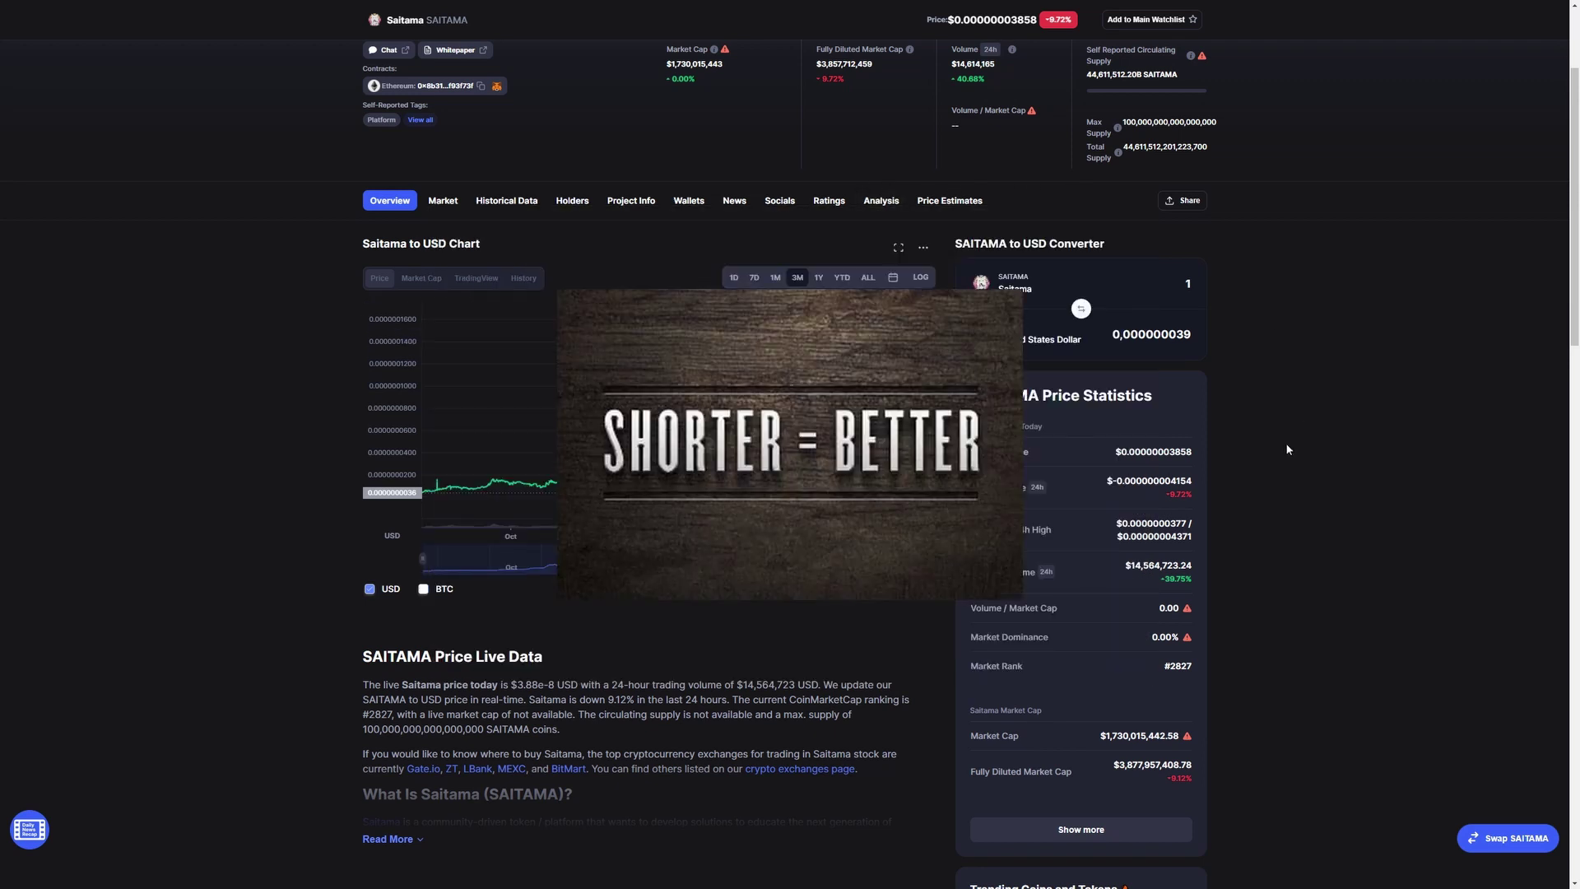
left_click(774, 278)
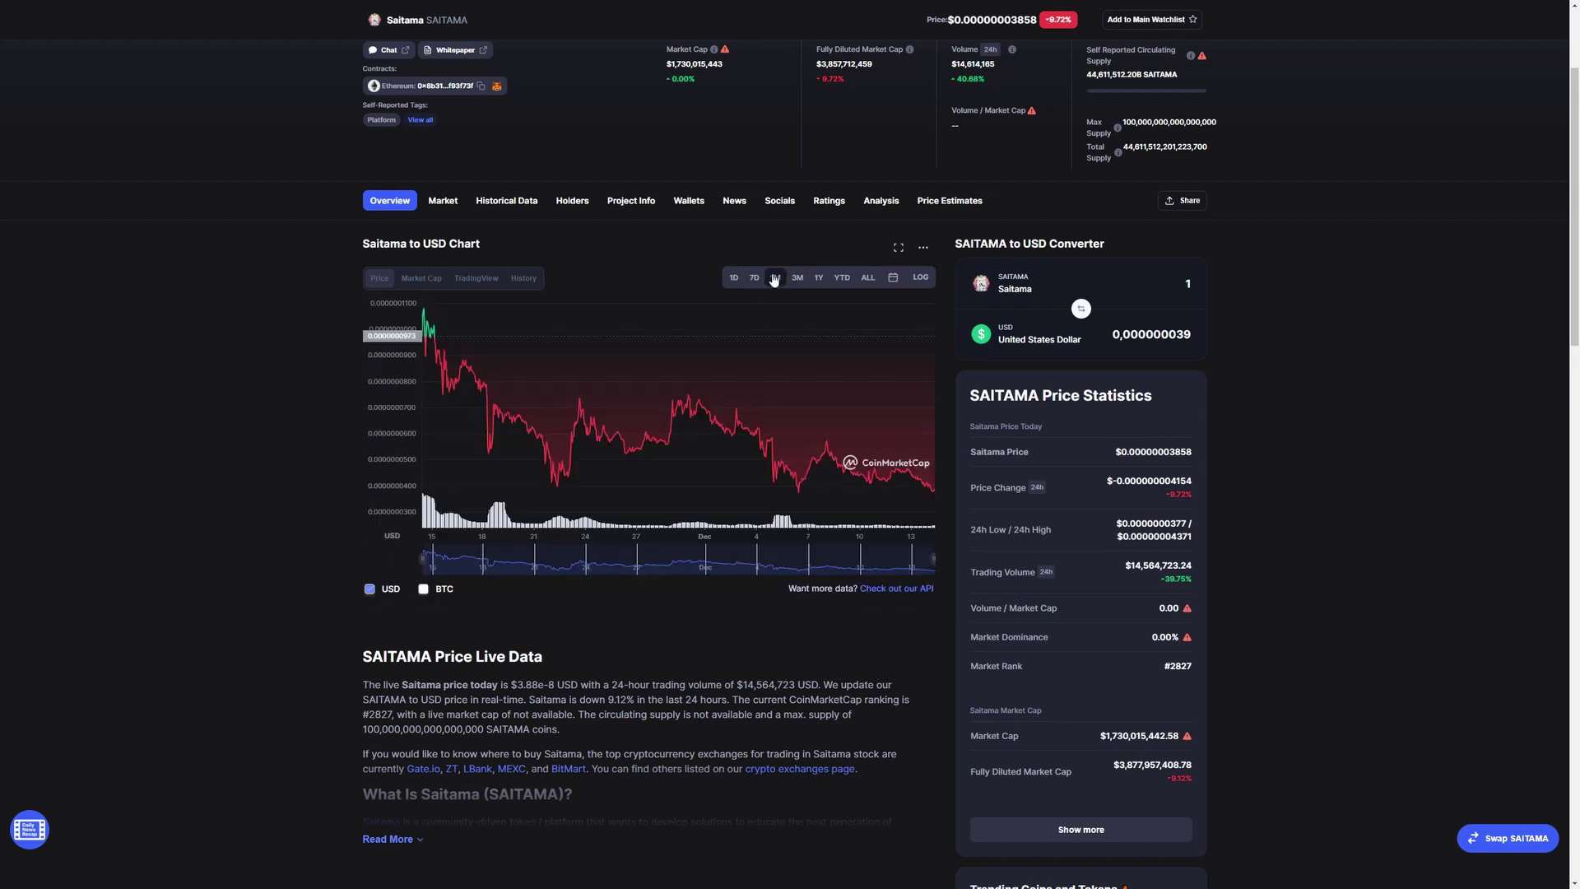
left_click(754, 278)
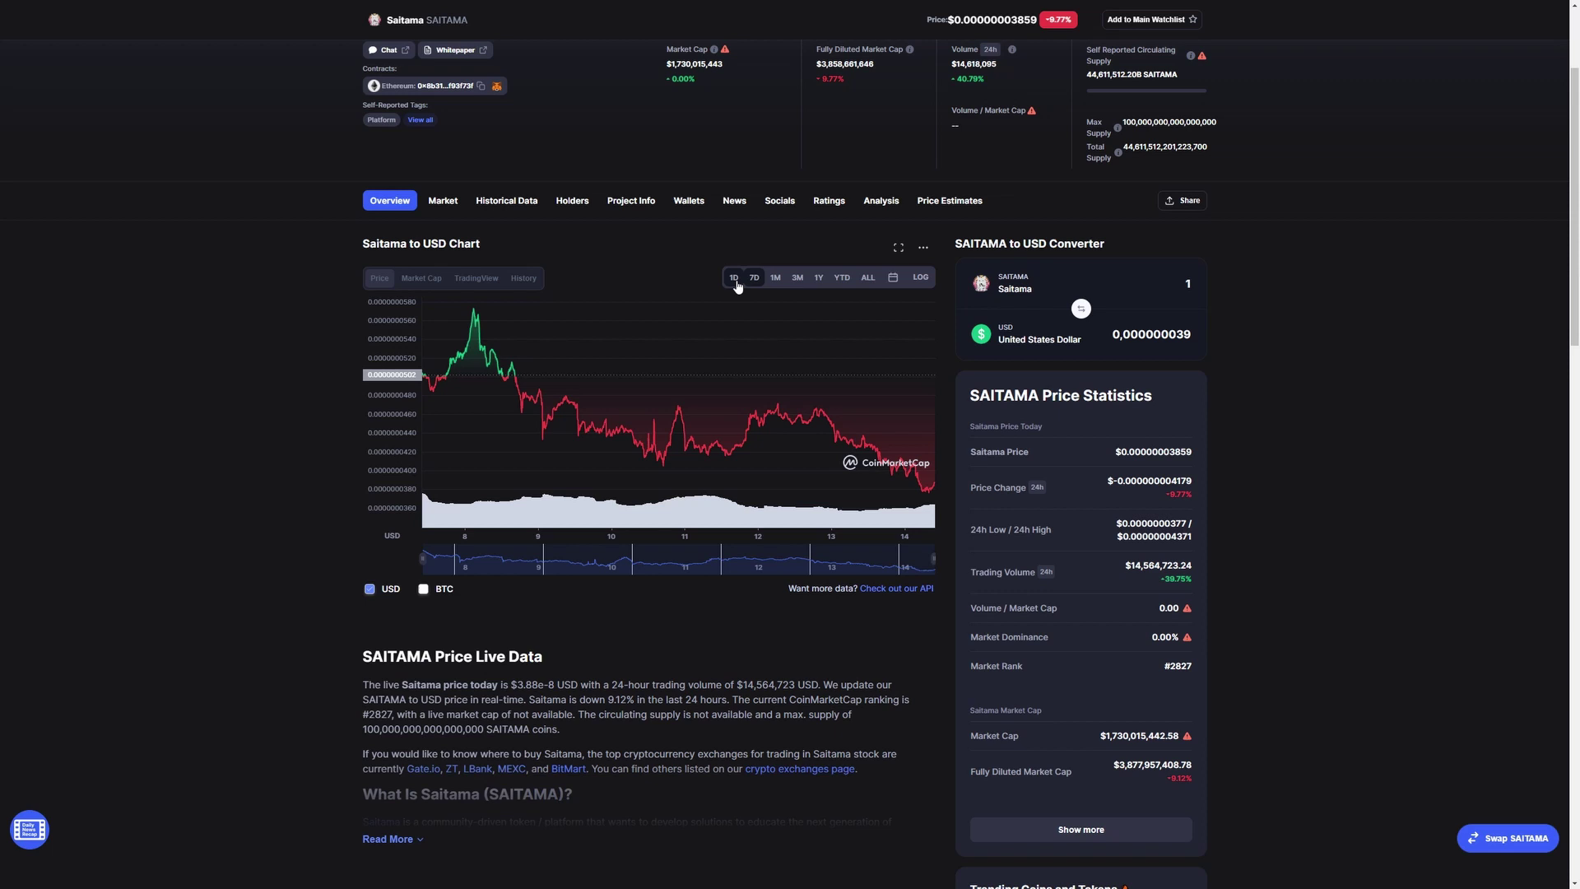
left_click(795, 280)
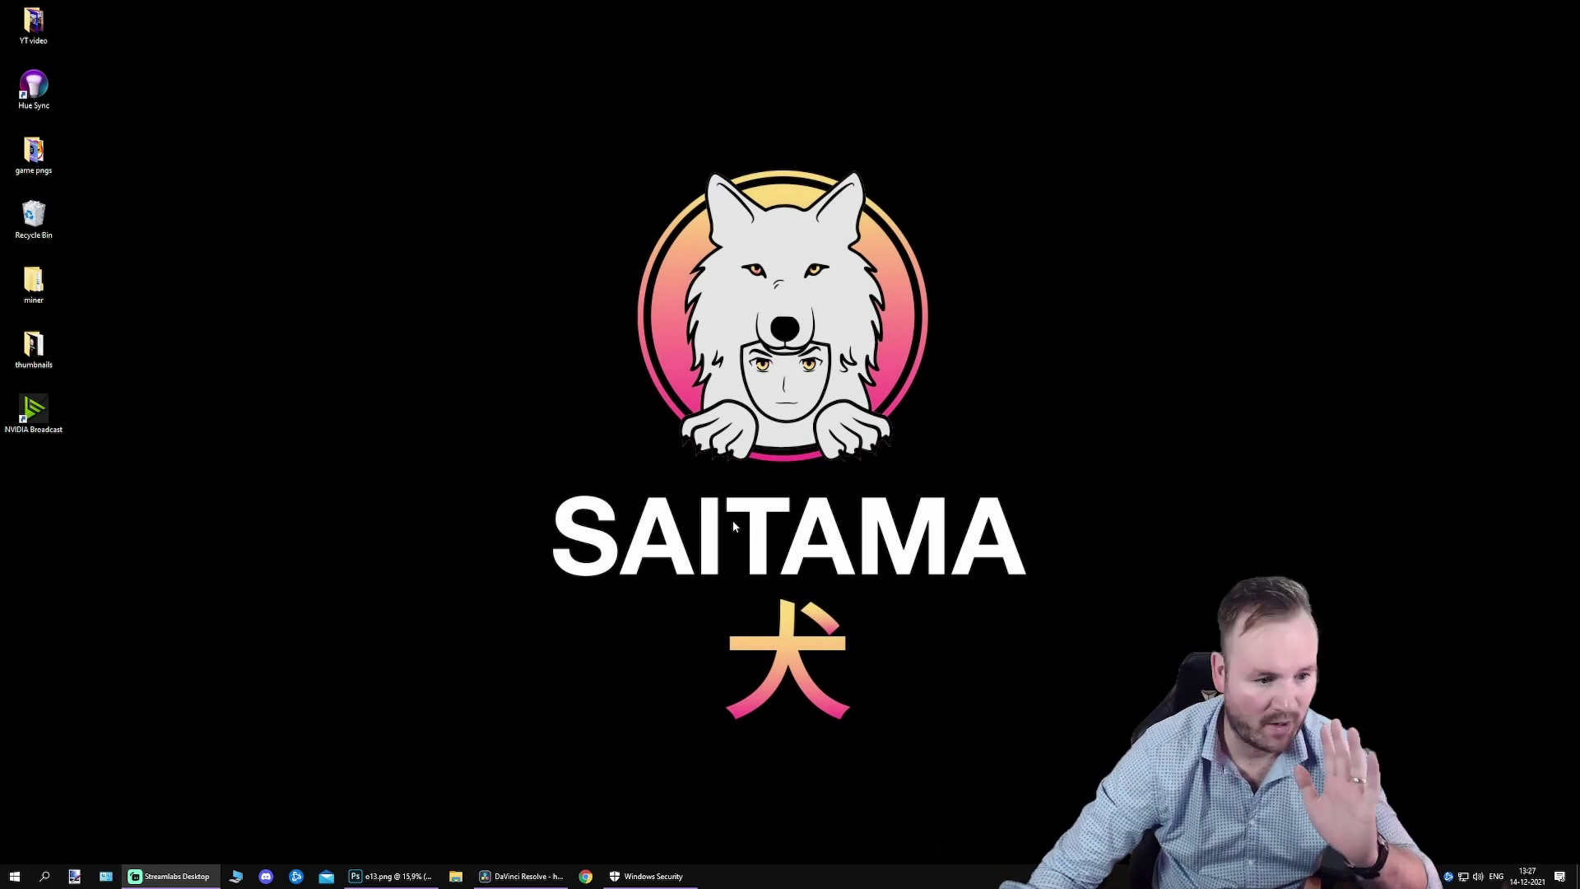
- Make a new desktop folder via New > Folder and name it 'nicename'
right_click(303, 412)
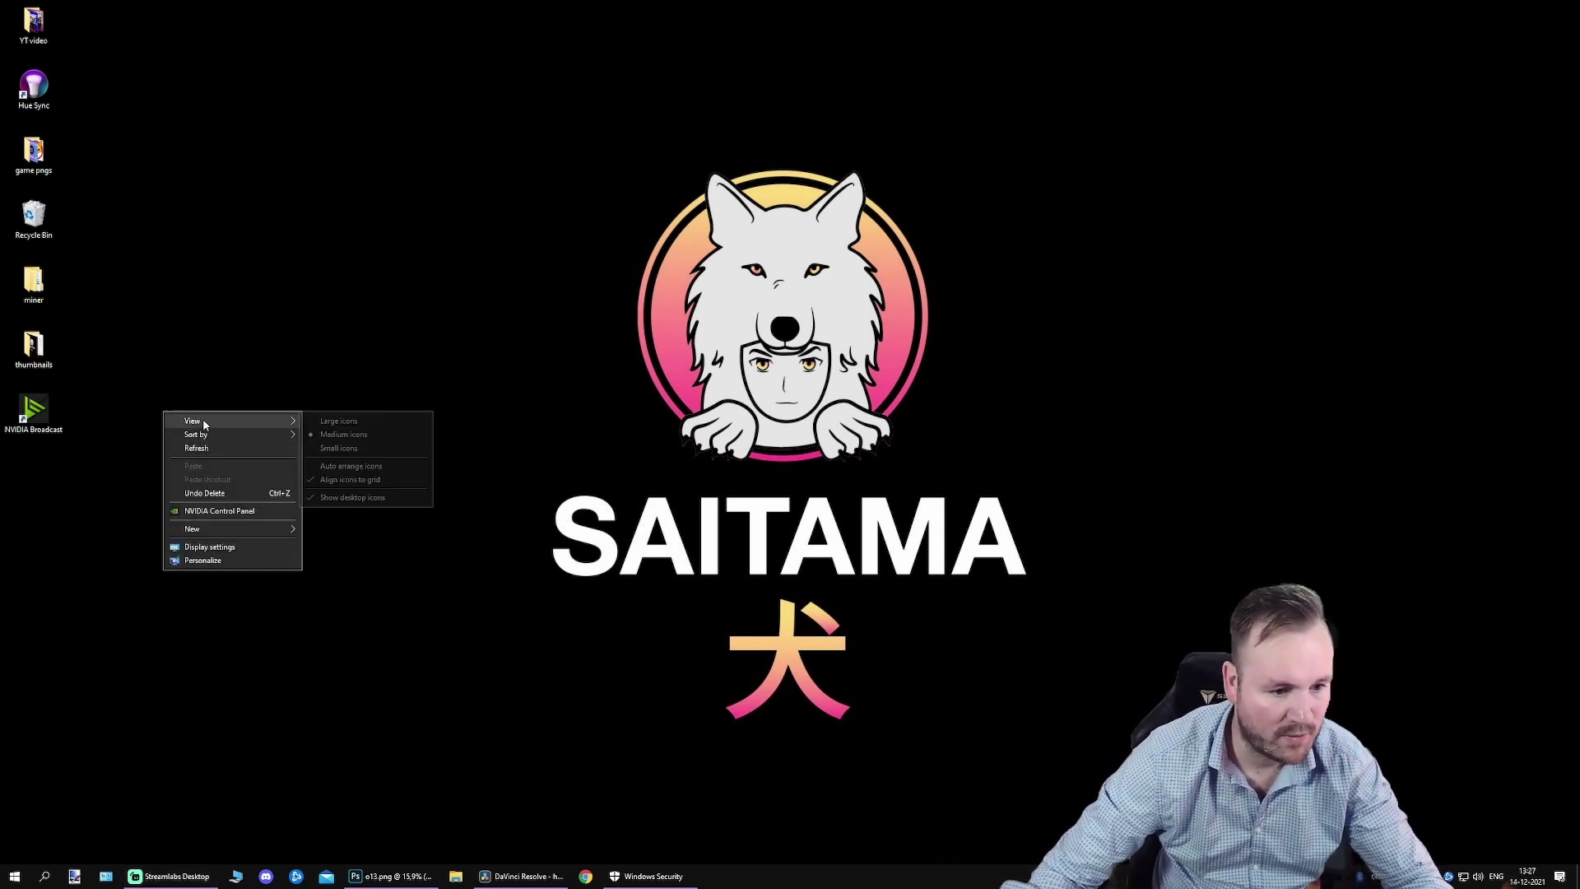
mouse_move(212, 536)
left_click(330, 529)
left_click(491, 477)
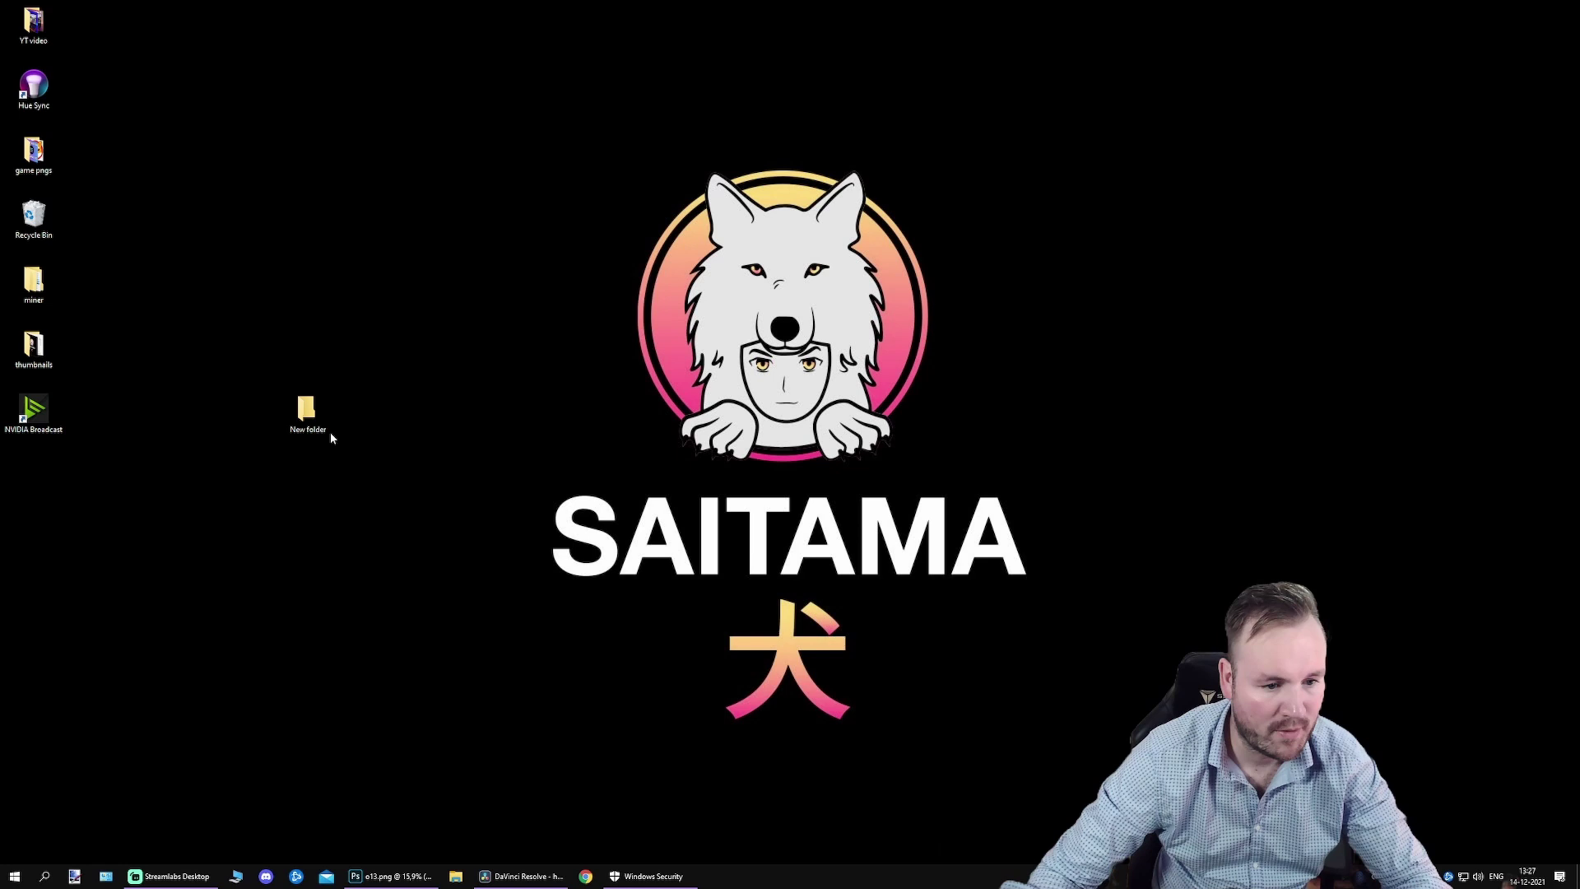
left_click(320, 430)
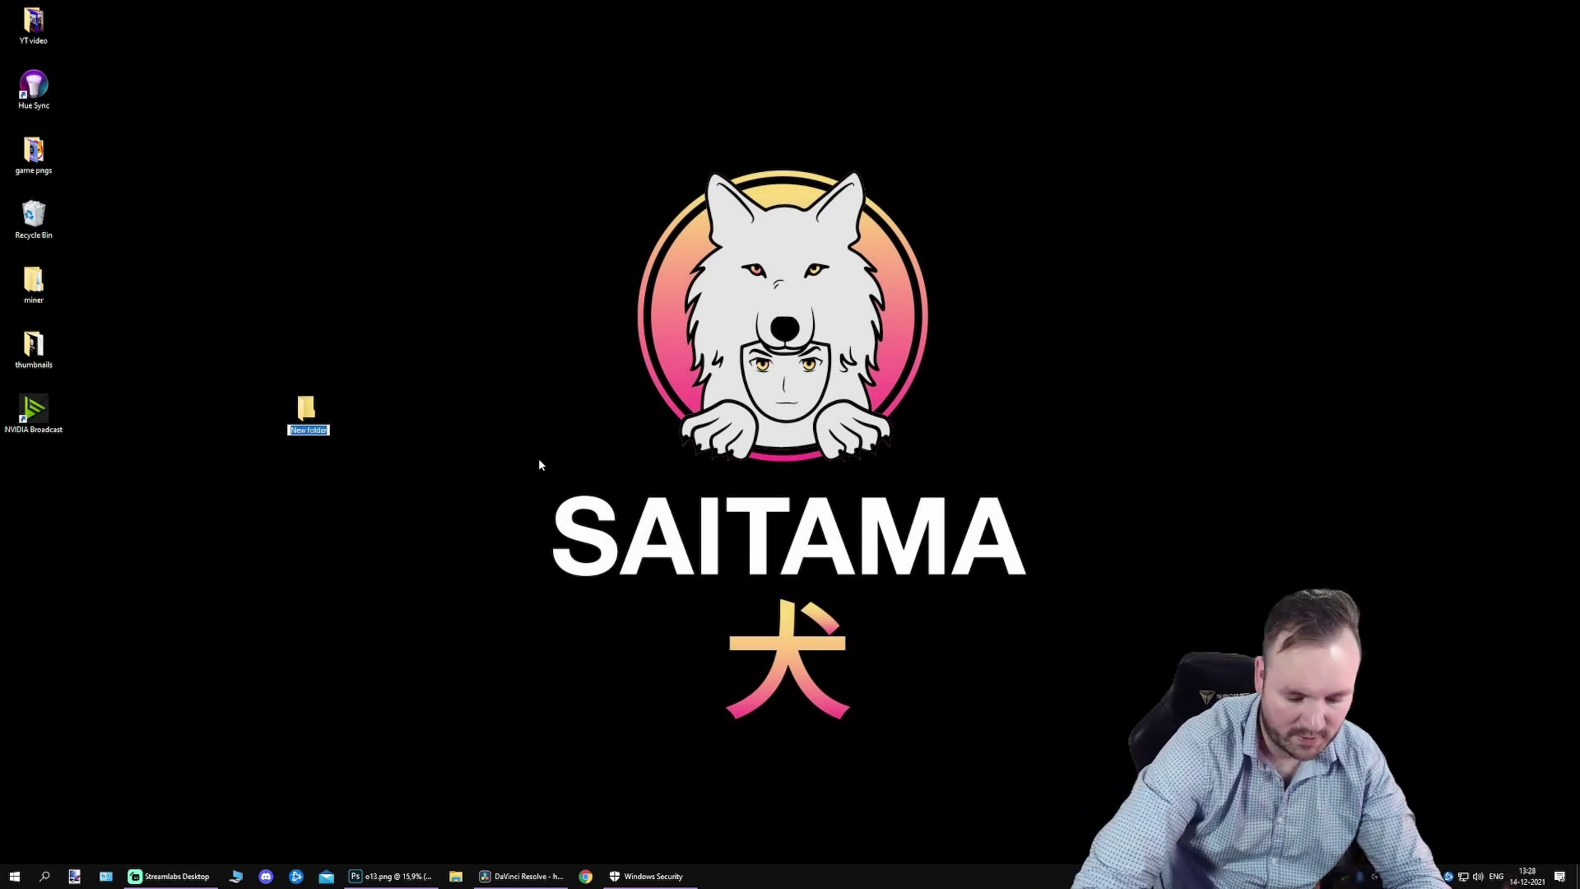
type("nicename")
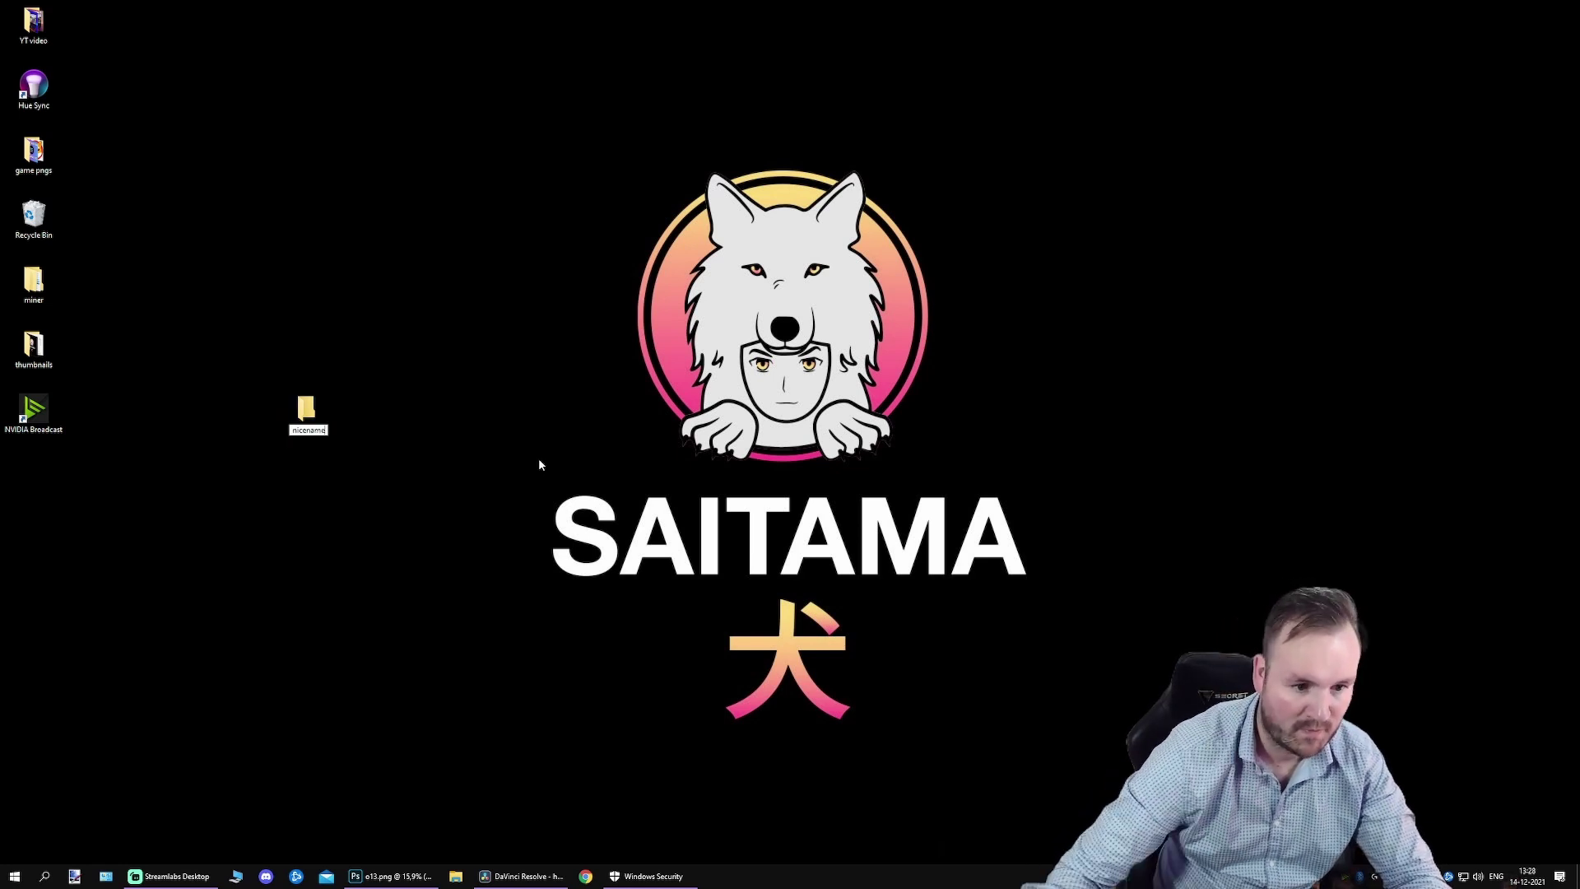
key("Return")
left_click(650, 658)
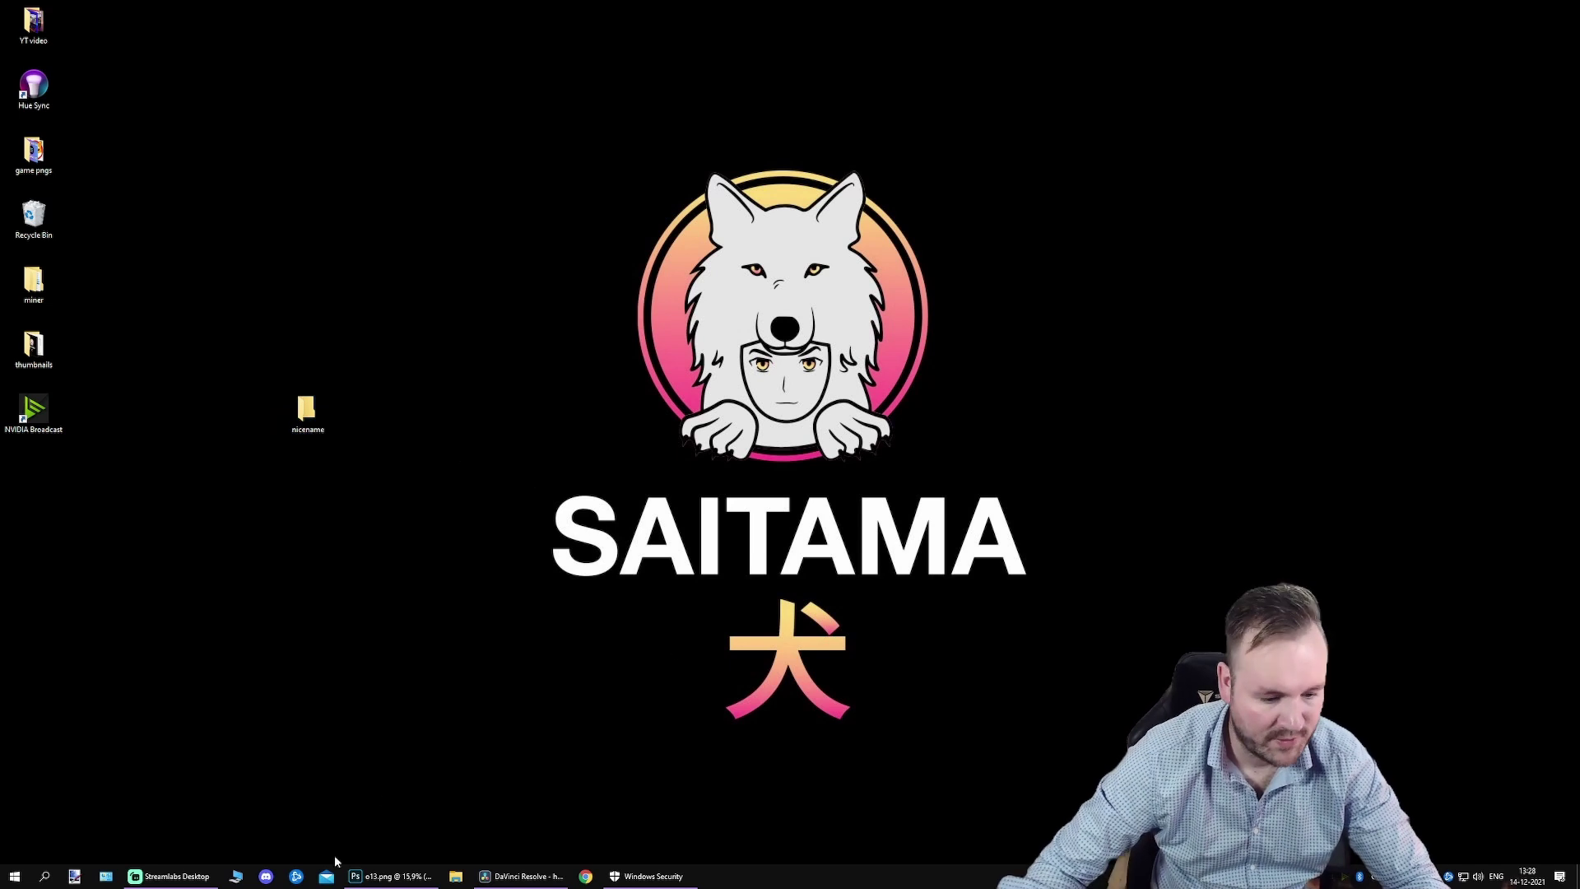
- Add the desktop nicename folder as a folder exclusion in Virus & threat protection settings
left_click(15, 876)
left_click(23, 825)
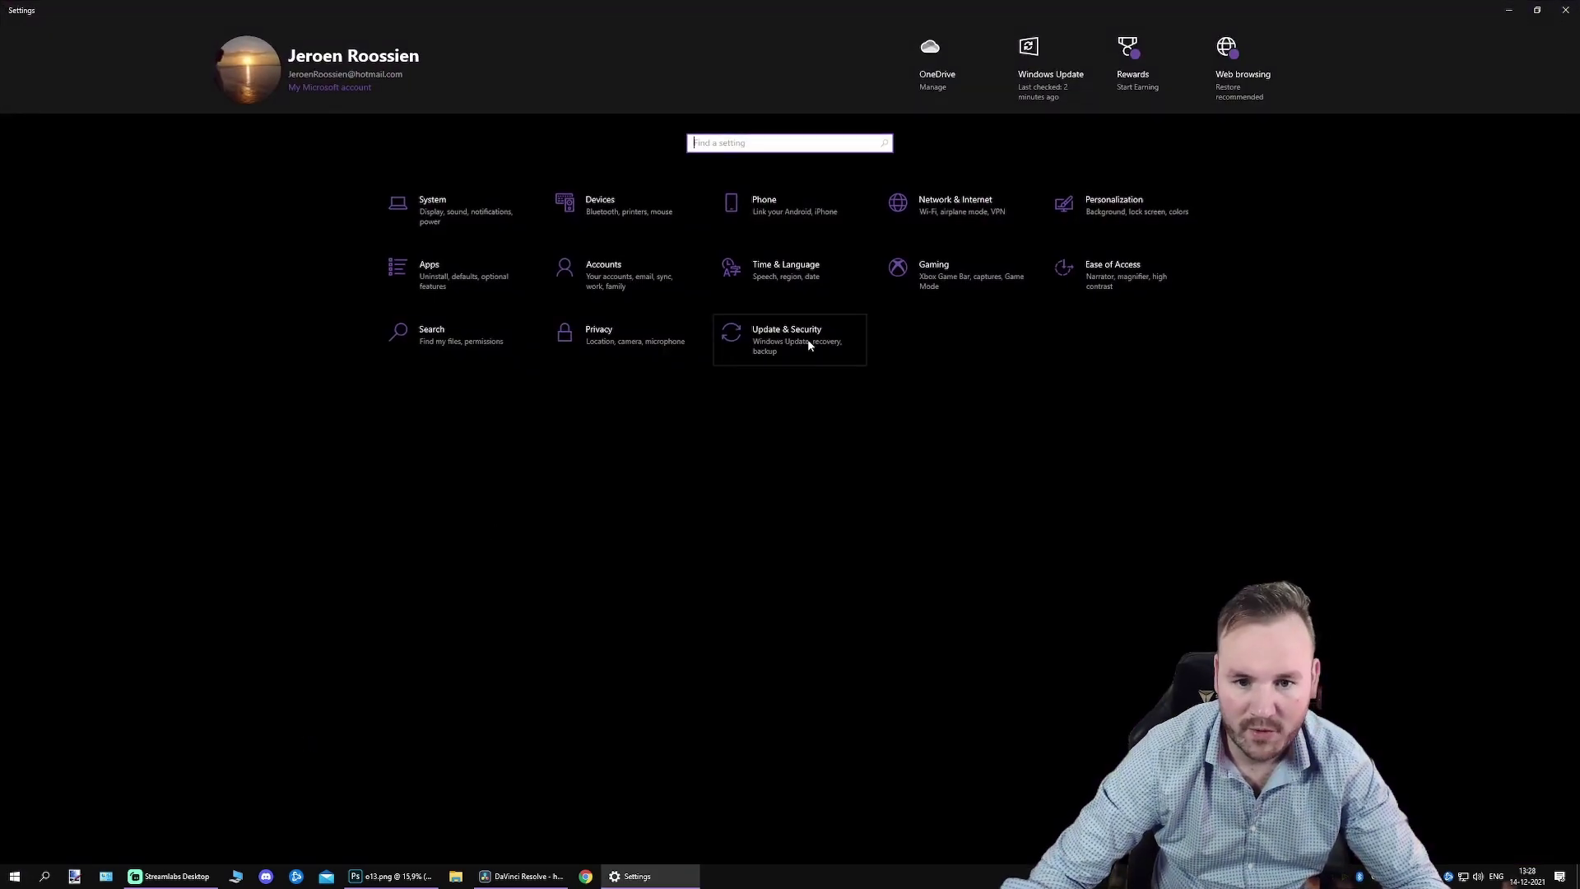
left_click(794, 358)
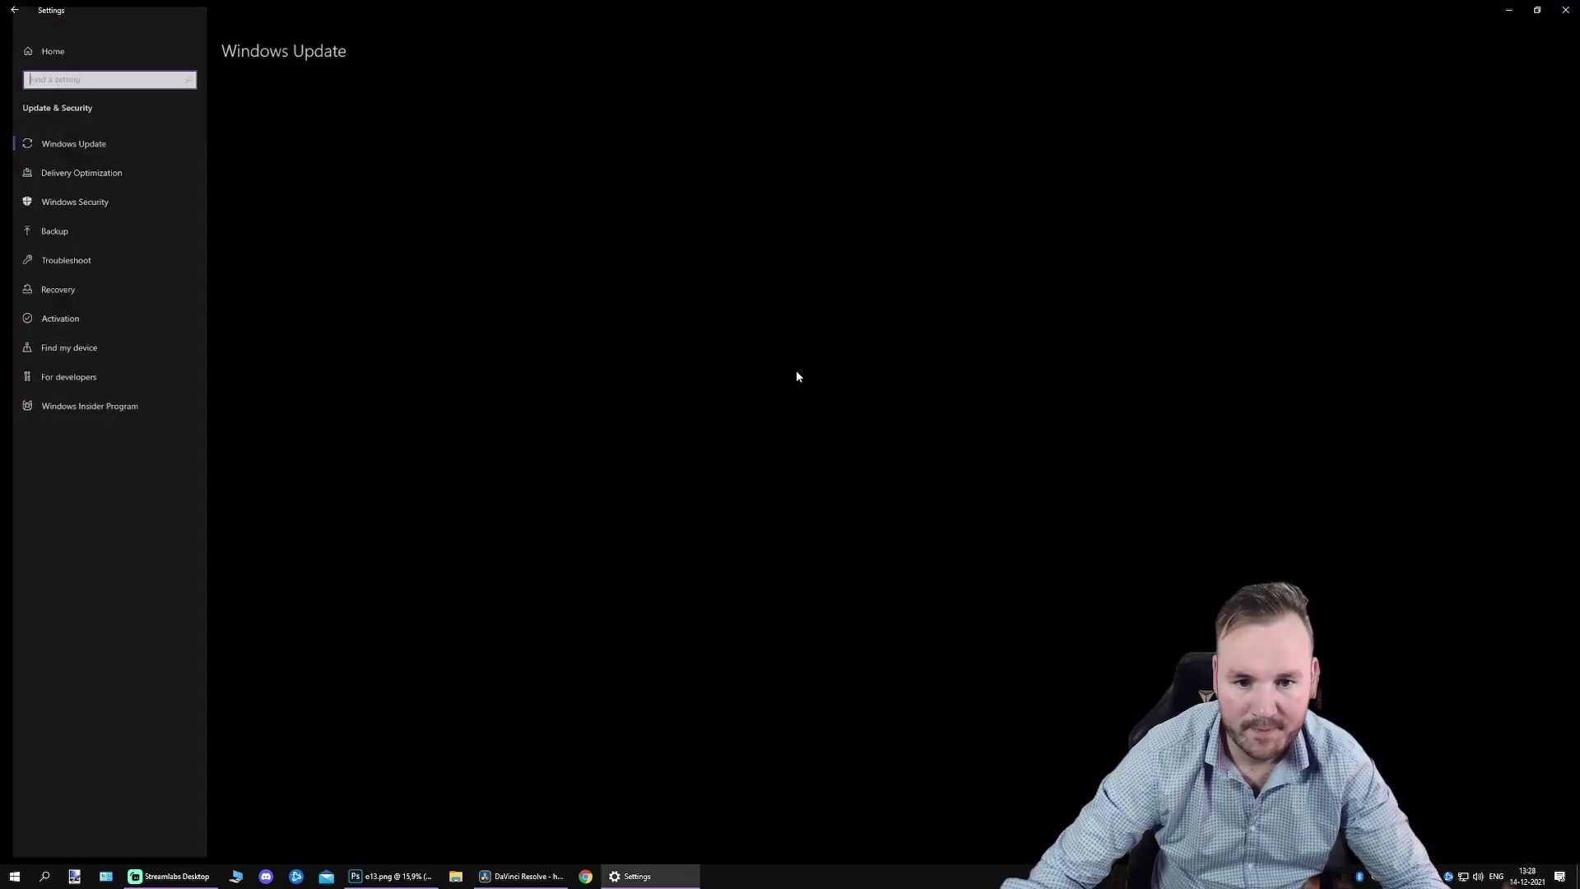
left_click(83, 203)
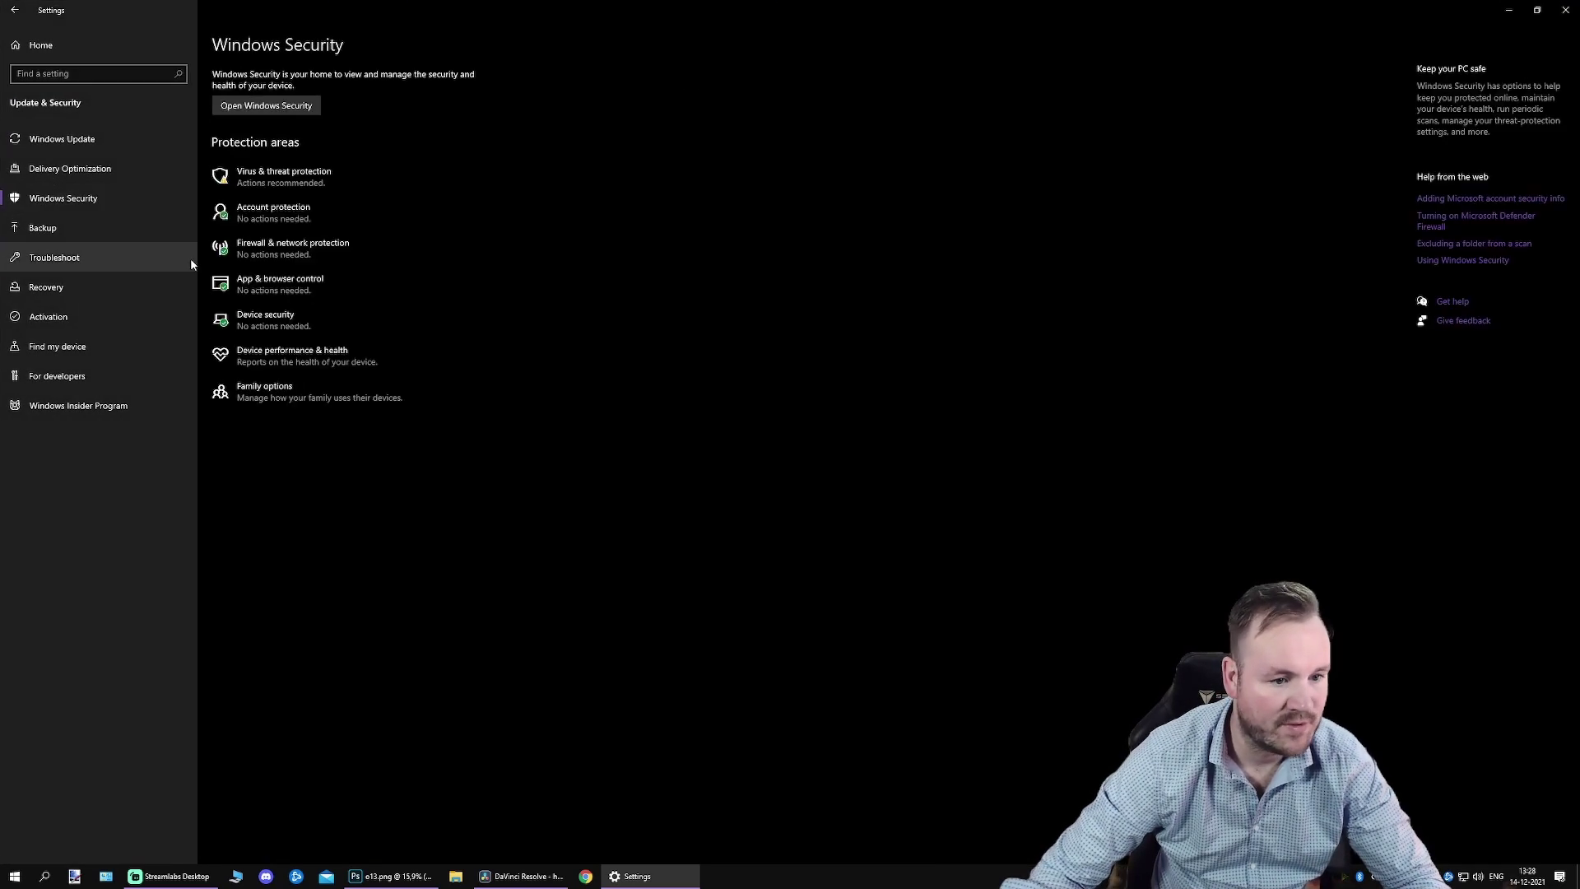
left_click(291, 176)
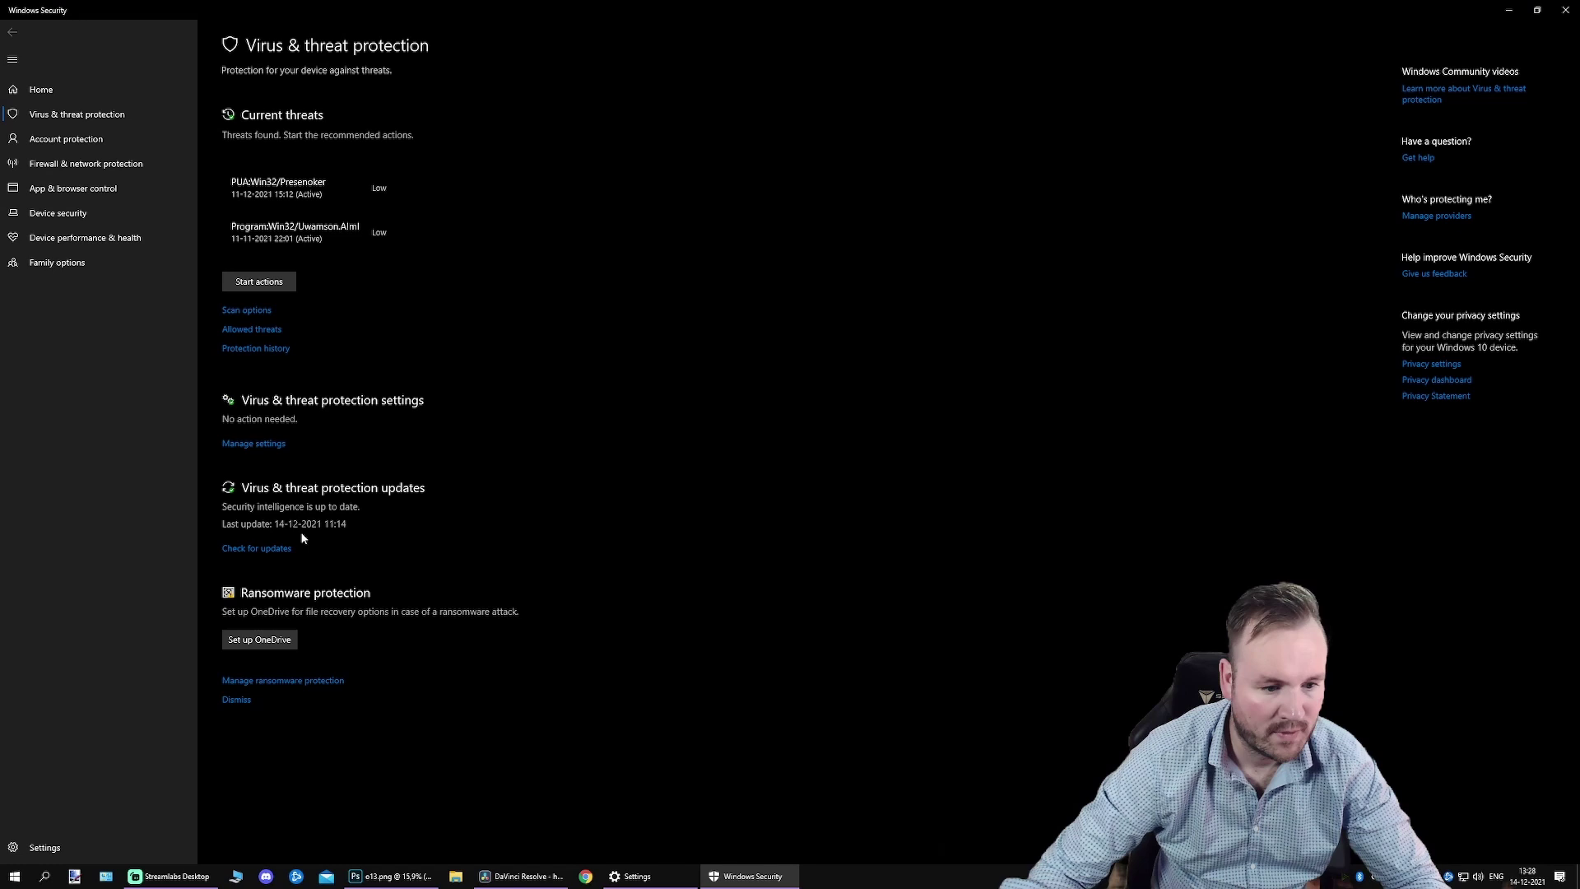
left_click(262, 444)
scroll(368, 660, "down", 2)
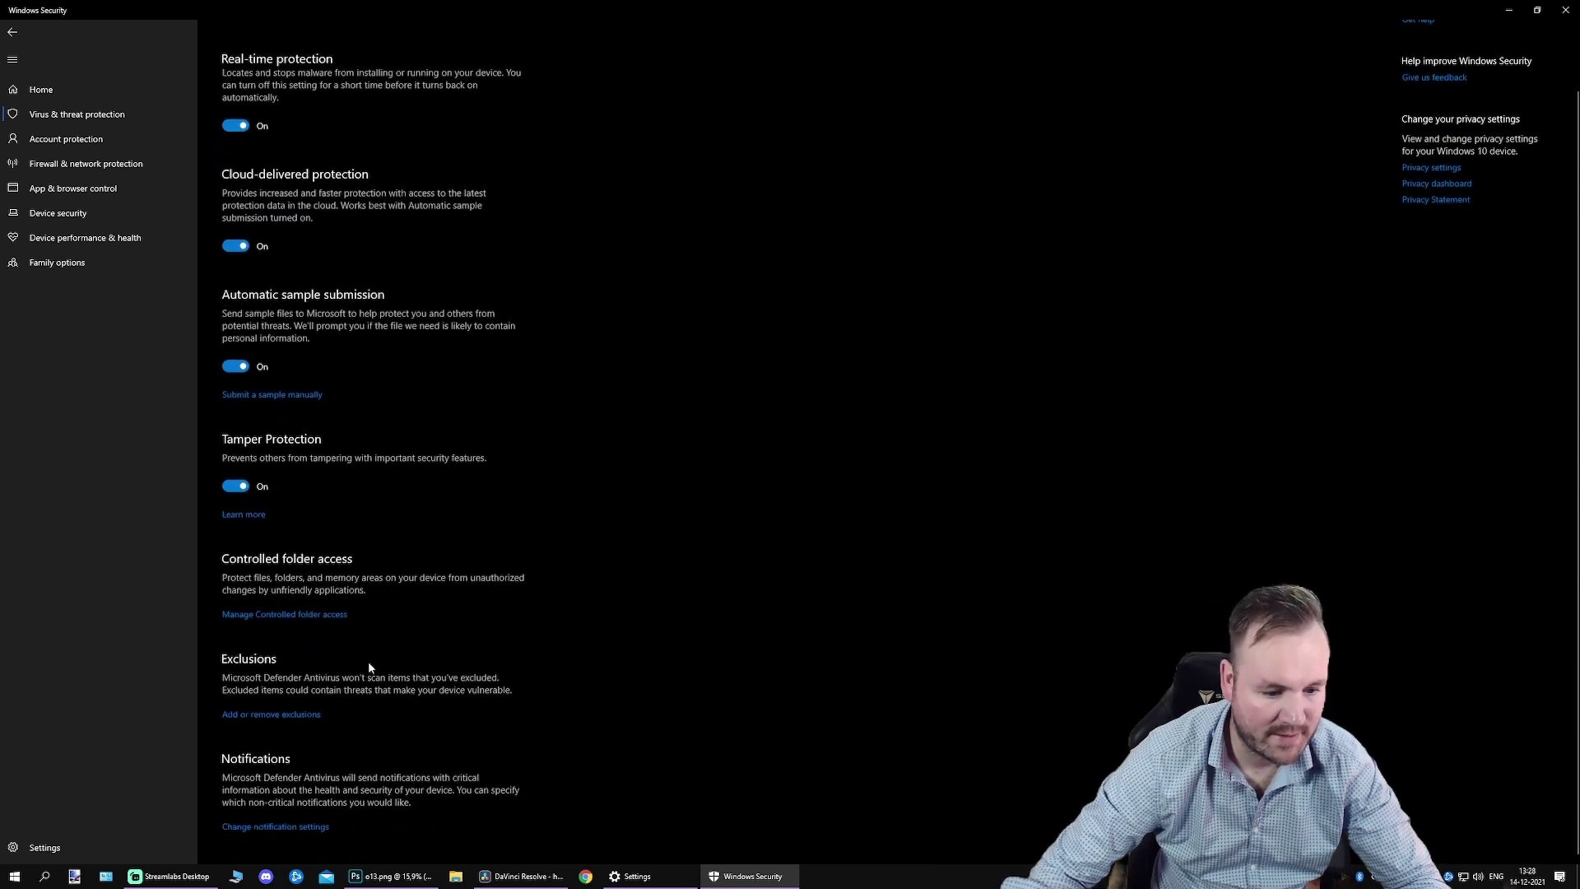
left_click(273, 715)
left_click(295, 151)
left_click(289, 199)
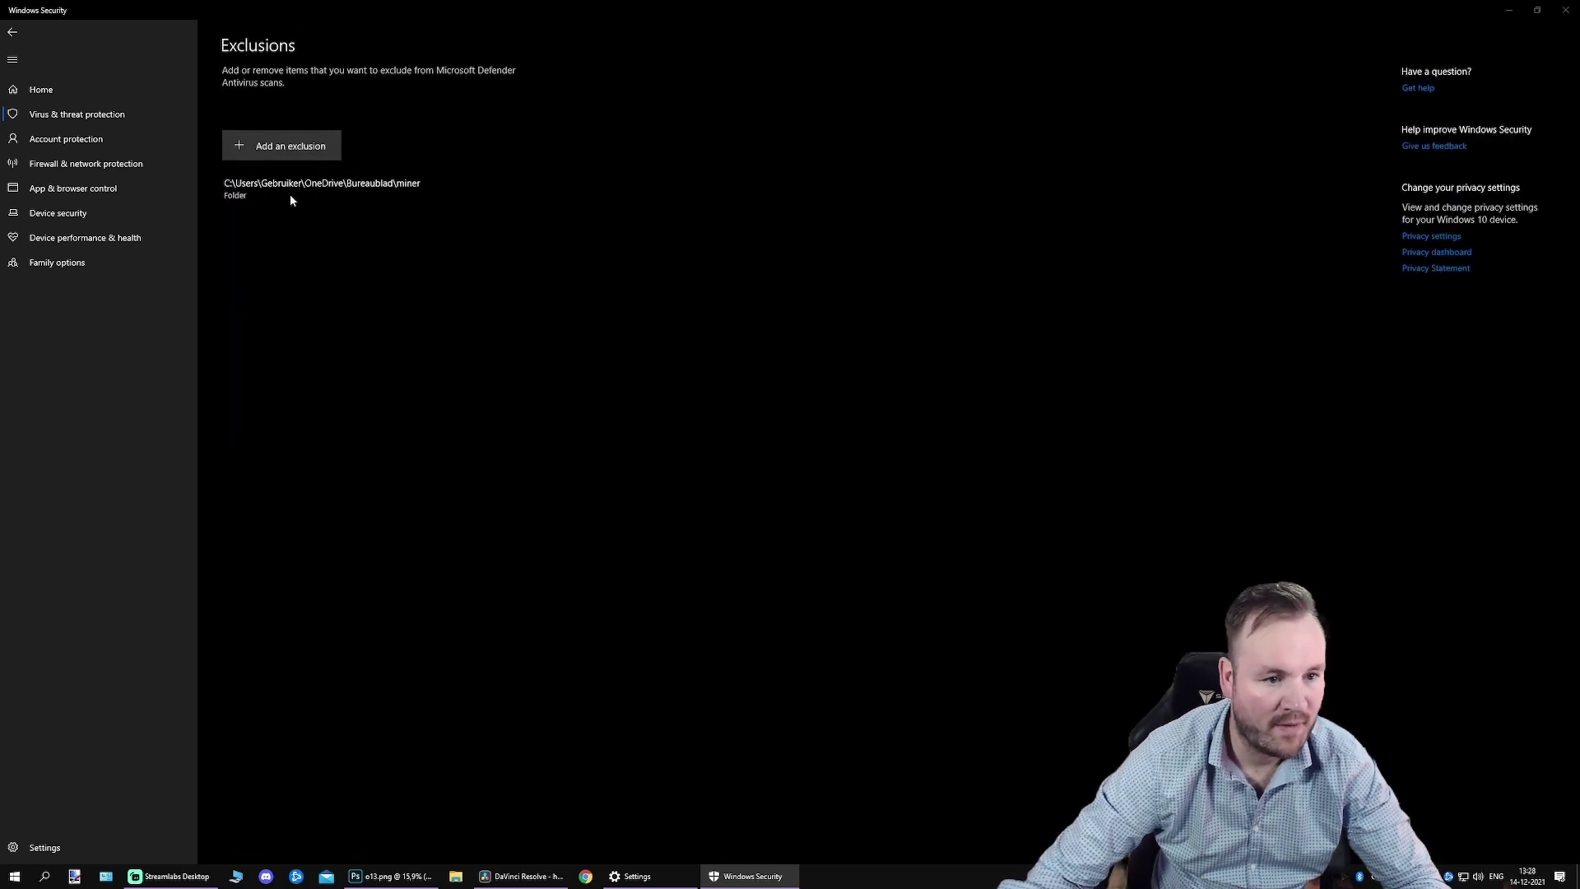
left_click(284, 106)
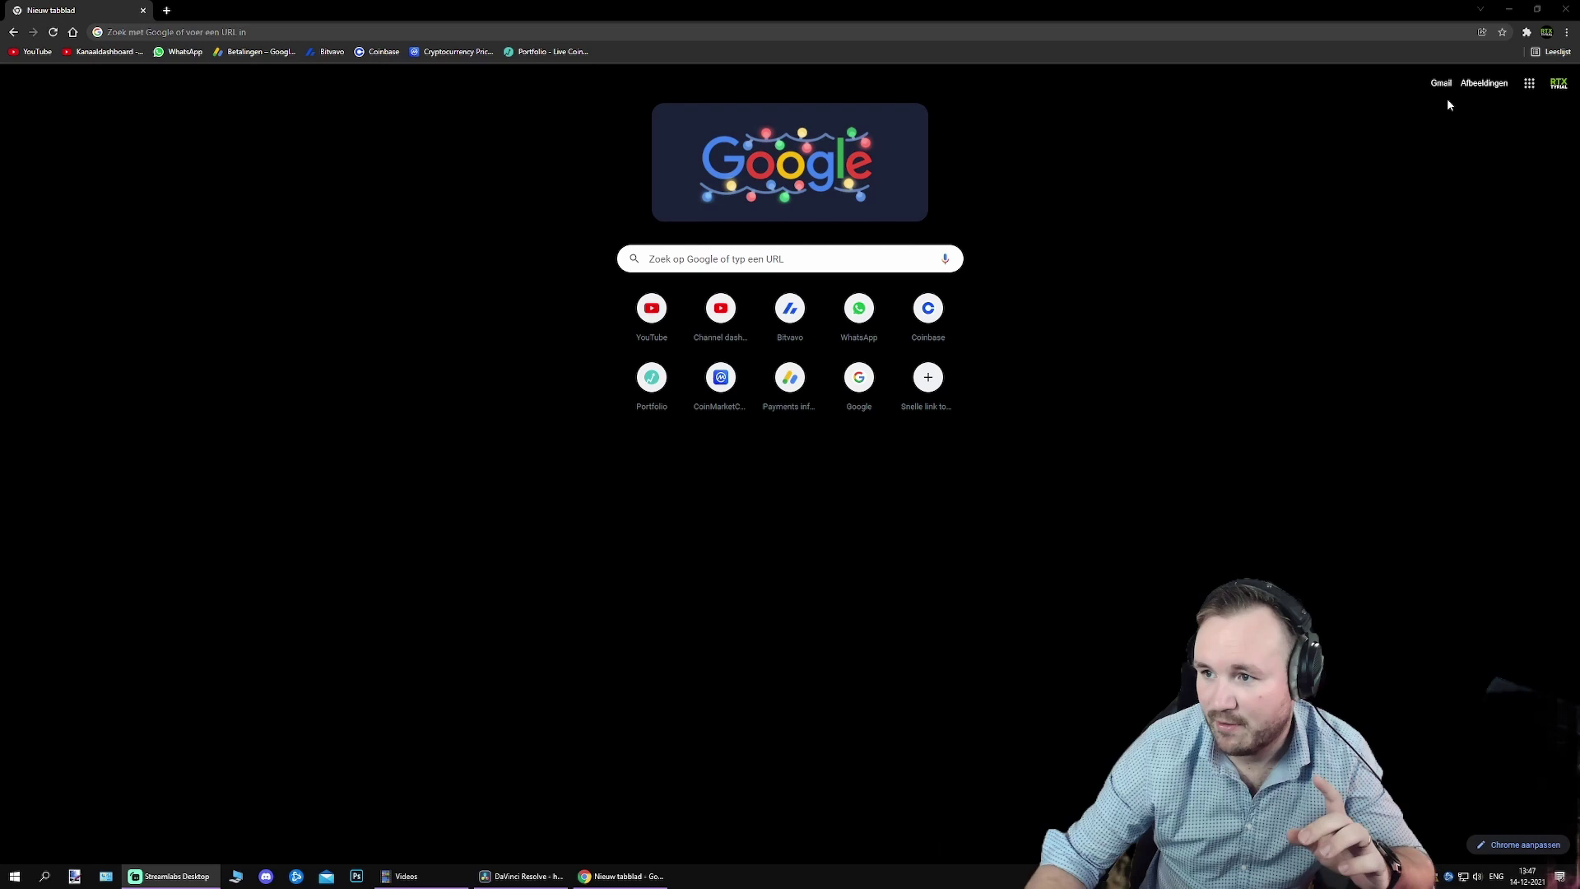
- Open Chrome's Privacy and security > Security page showing Safe Browsing set to no protection
left_click(1566, 31)
mouse_move(1425, 212)
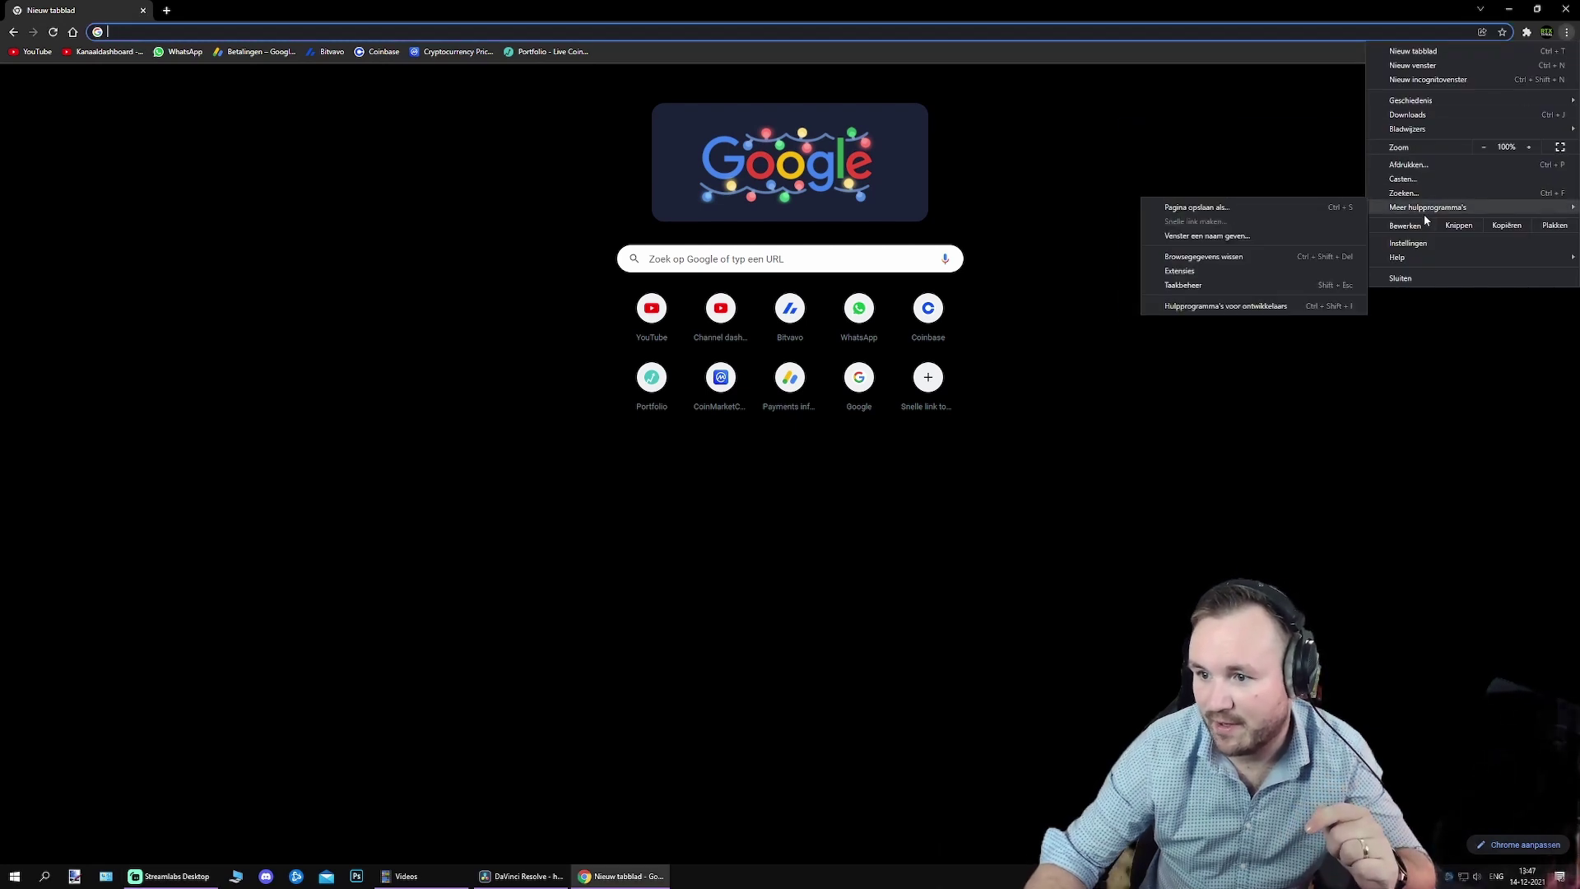
left_click(1419, 243)
left_click(80, 167)
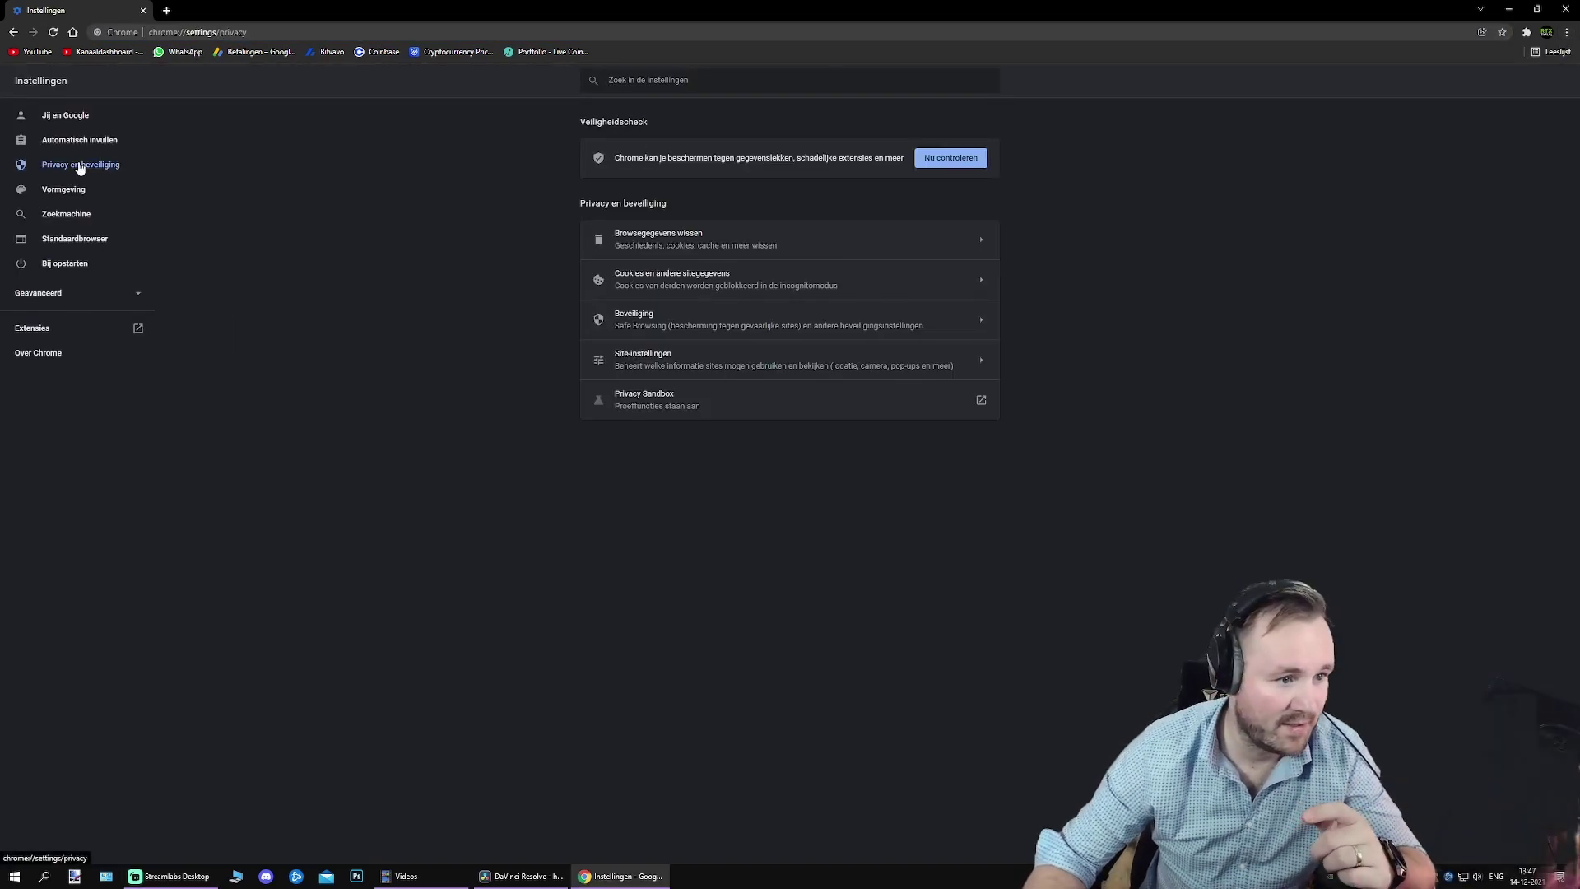
left_click(659, 320)
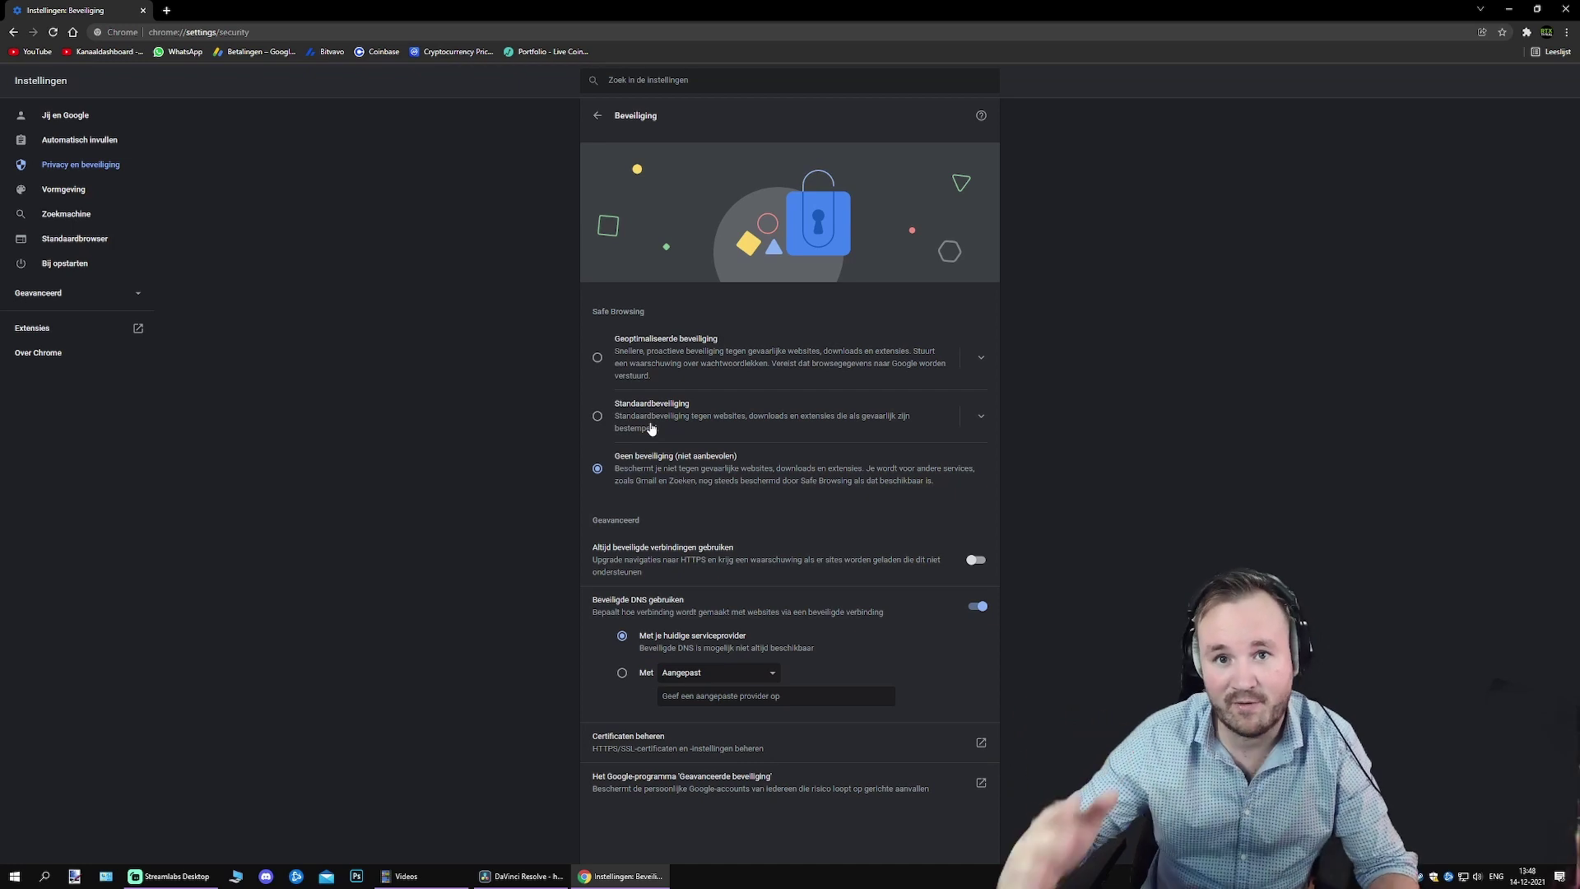
left_click(356, 32)
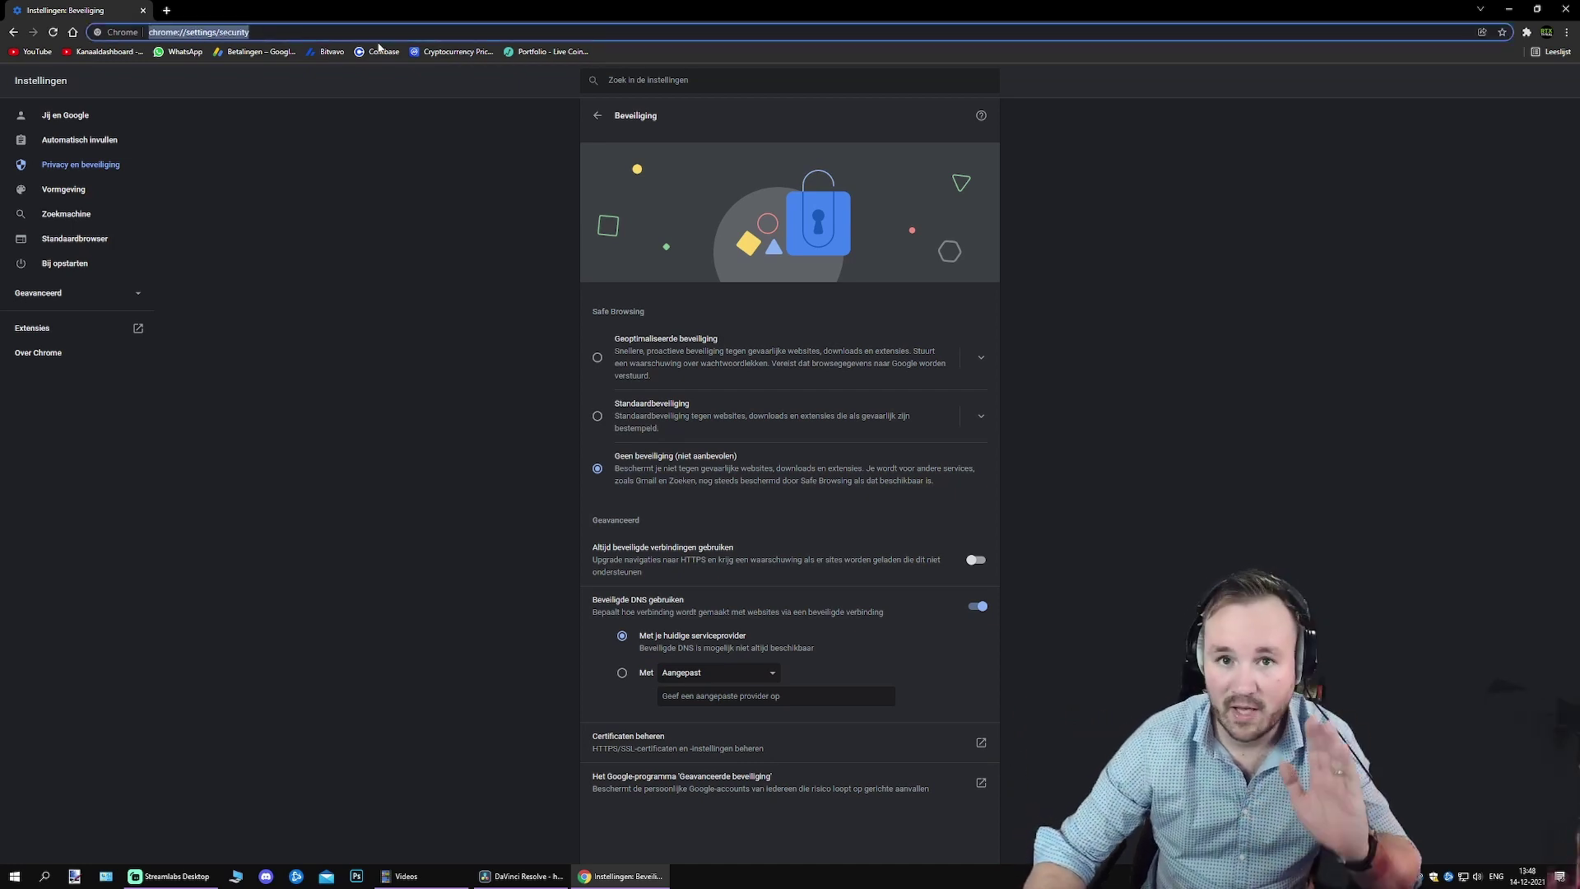
- Search Google for 'unmin' and go to the unMineable miner download page
type("unmin")
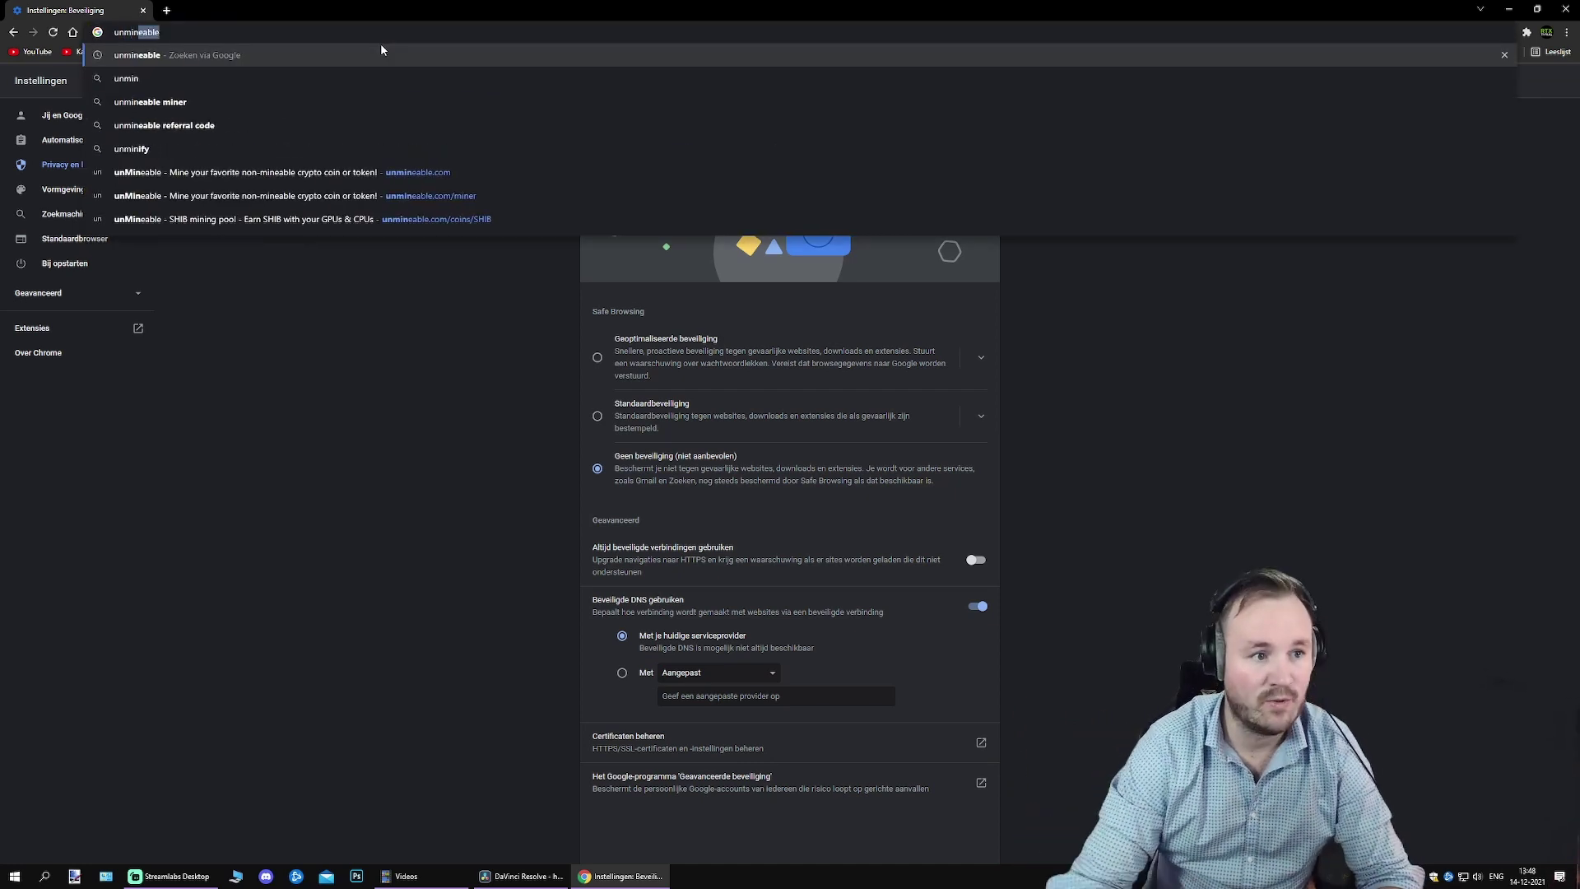
left_click(399, 57)
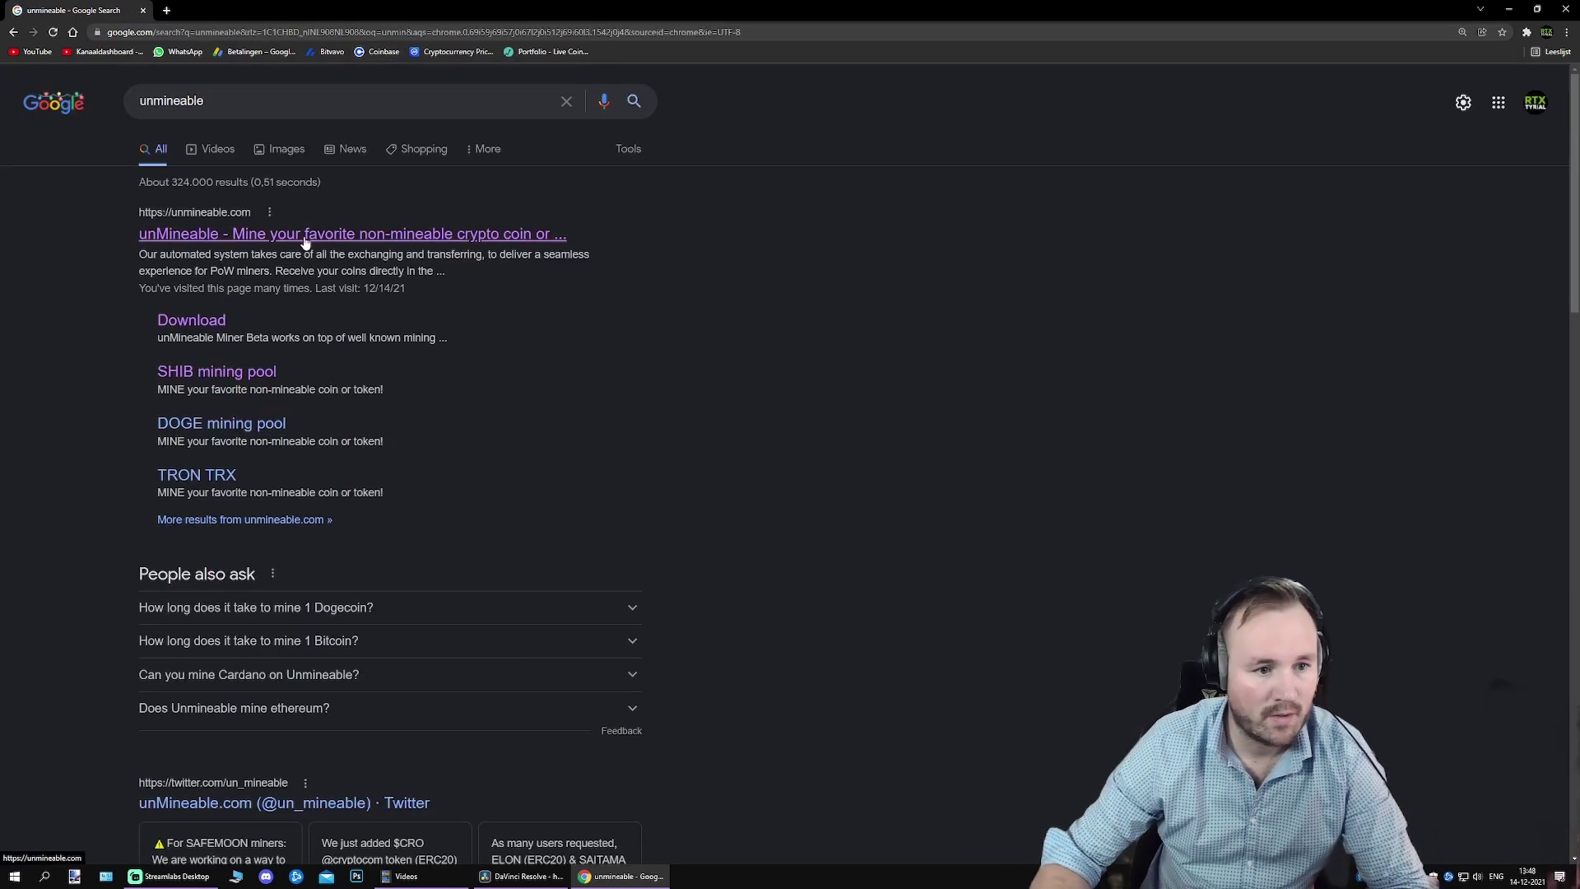
left_click(370, 244)
left_click(571, 206)
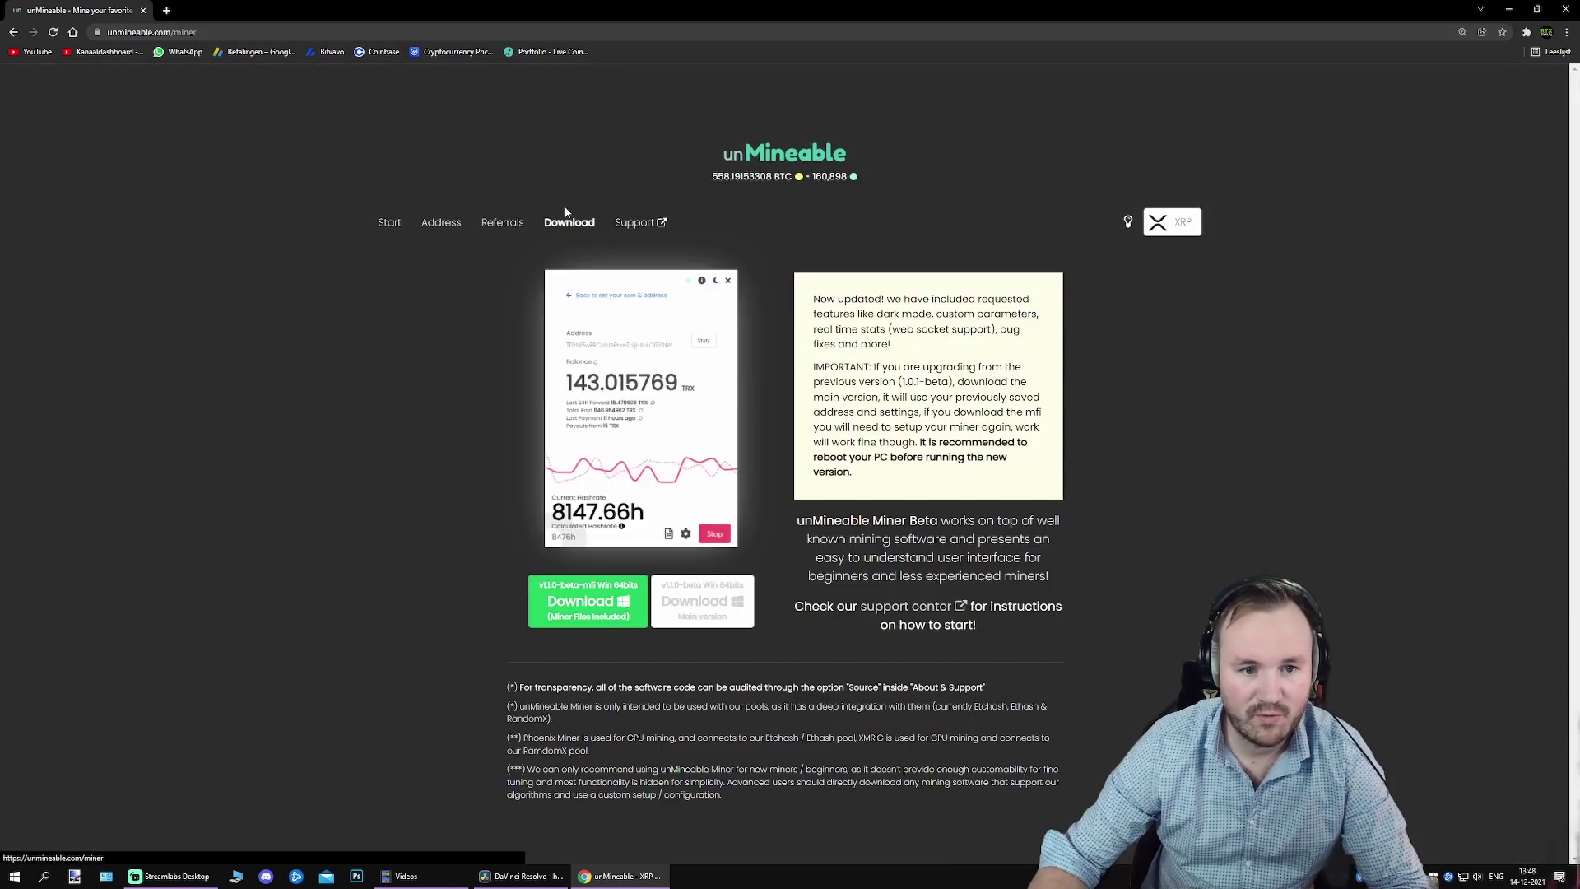
- Save the v1.1.0 miner zip via 'Link opslaan als...' into Desktop > nicename
right_click(598, 616)
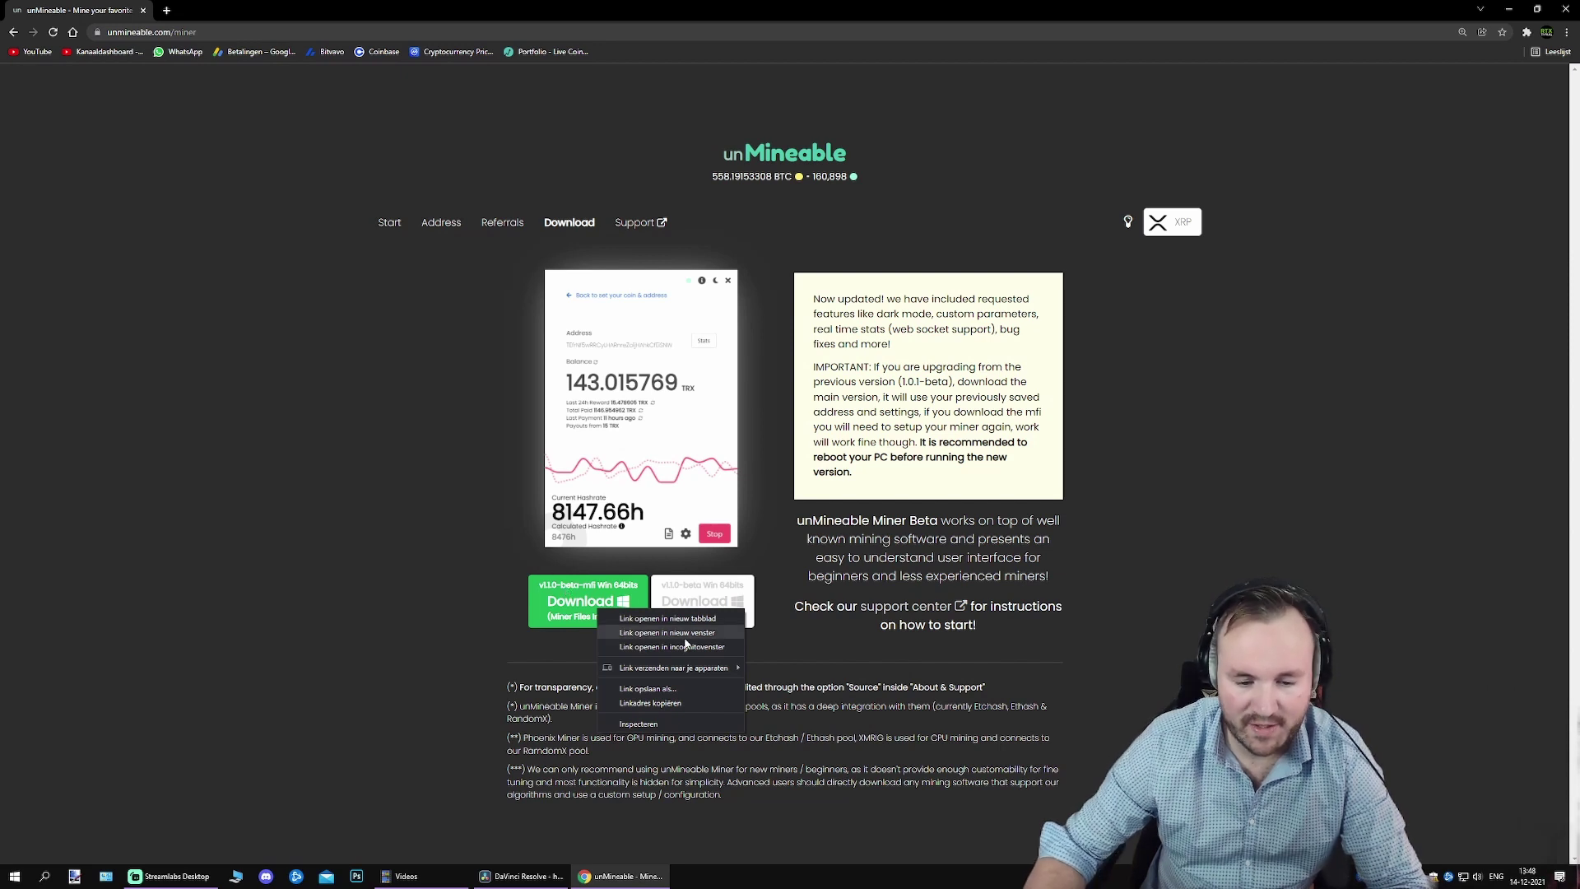
left_click(648, 688)
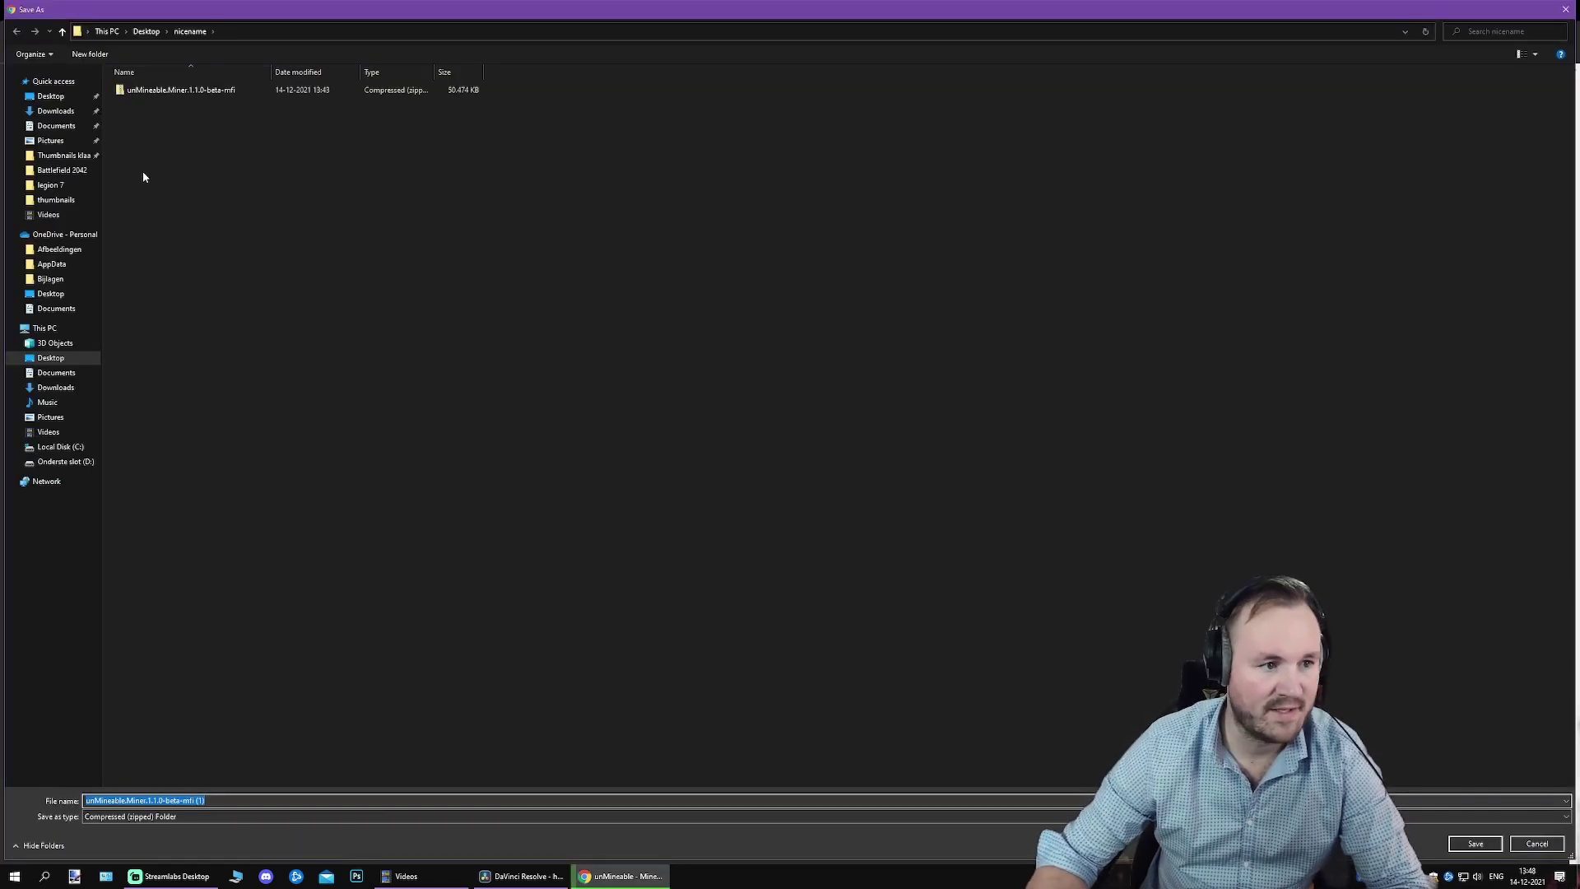
left_click(51, 97)
left_click(280, 110)
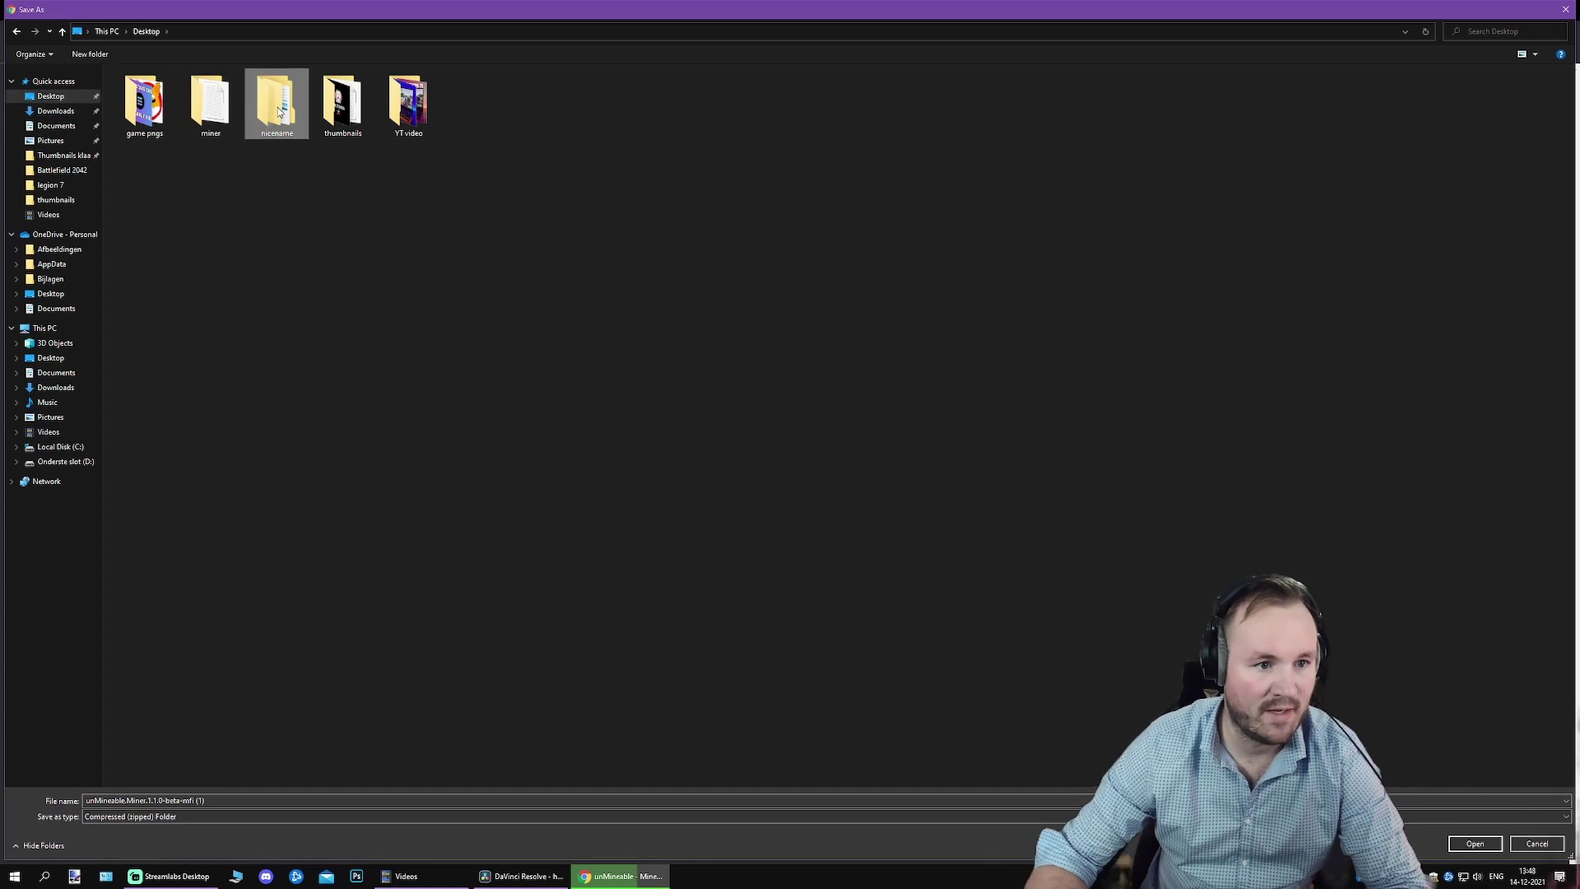
left_click(1524, 845)
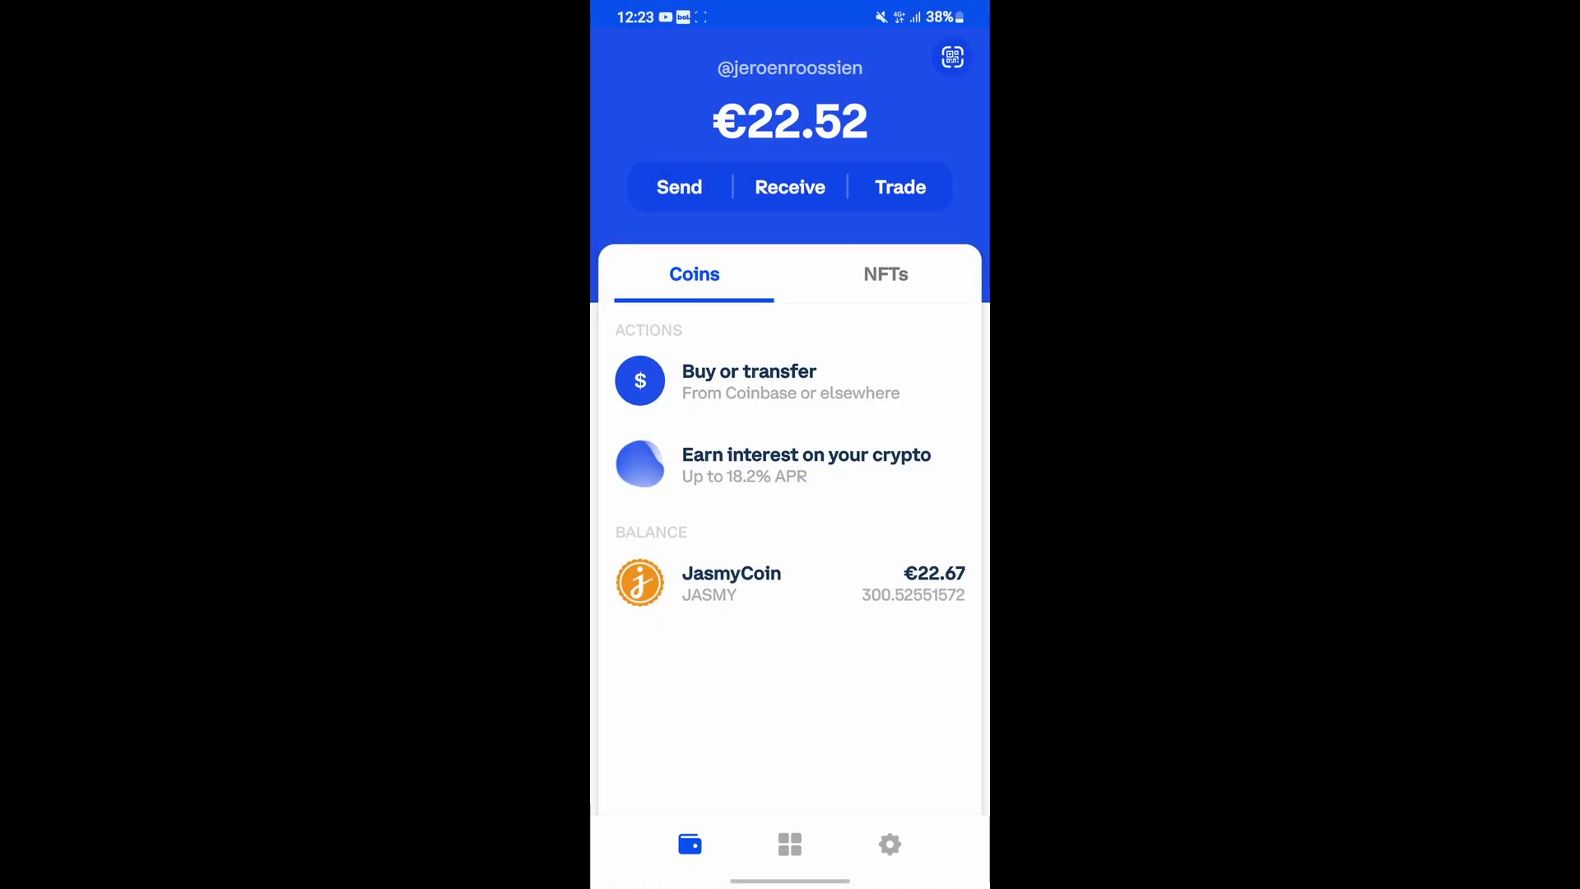
- Under Receive, search 'sait' and pick Saitama to display its receive address
left_click(790, 187)
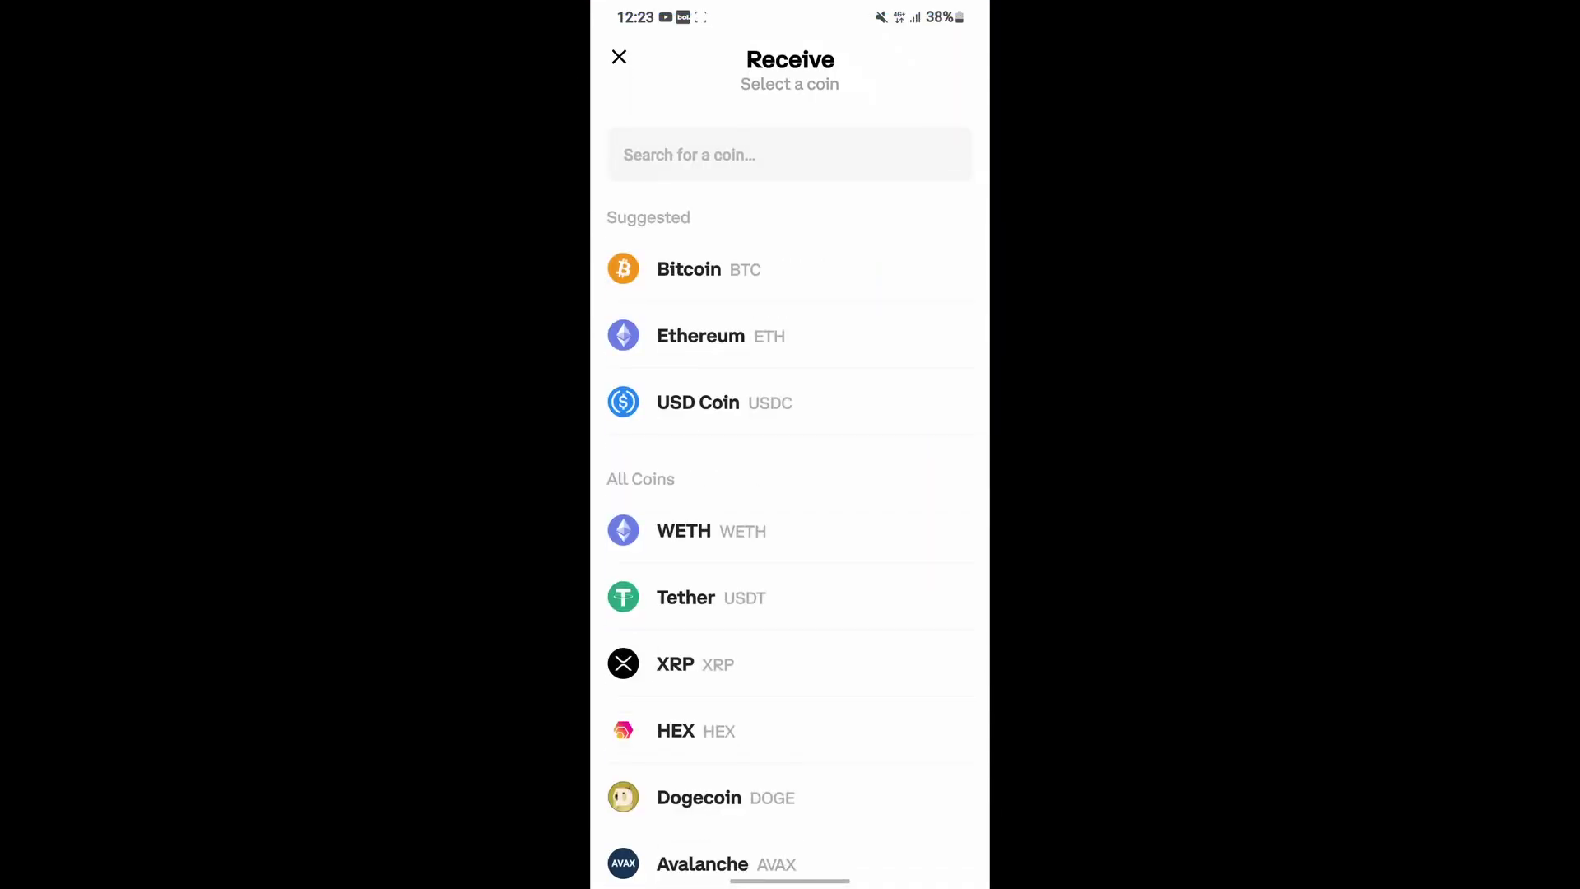
type("sait")
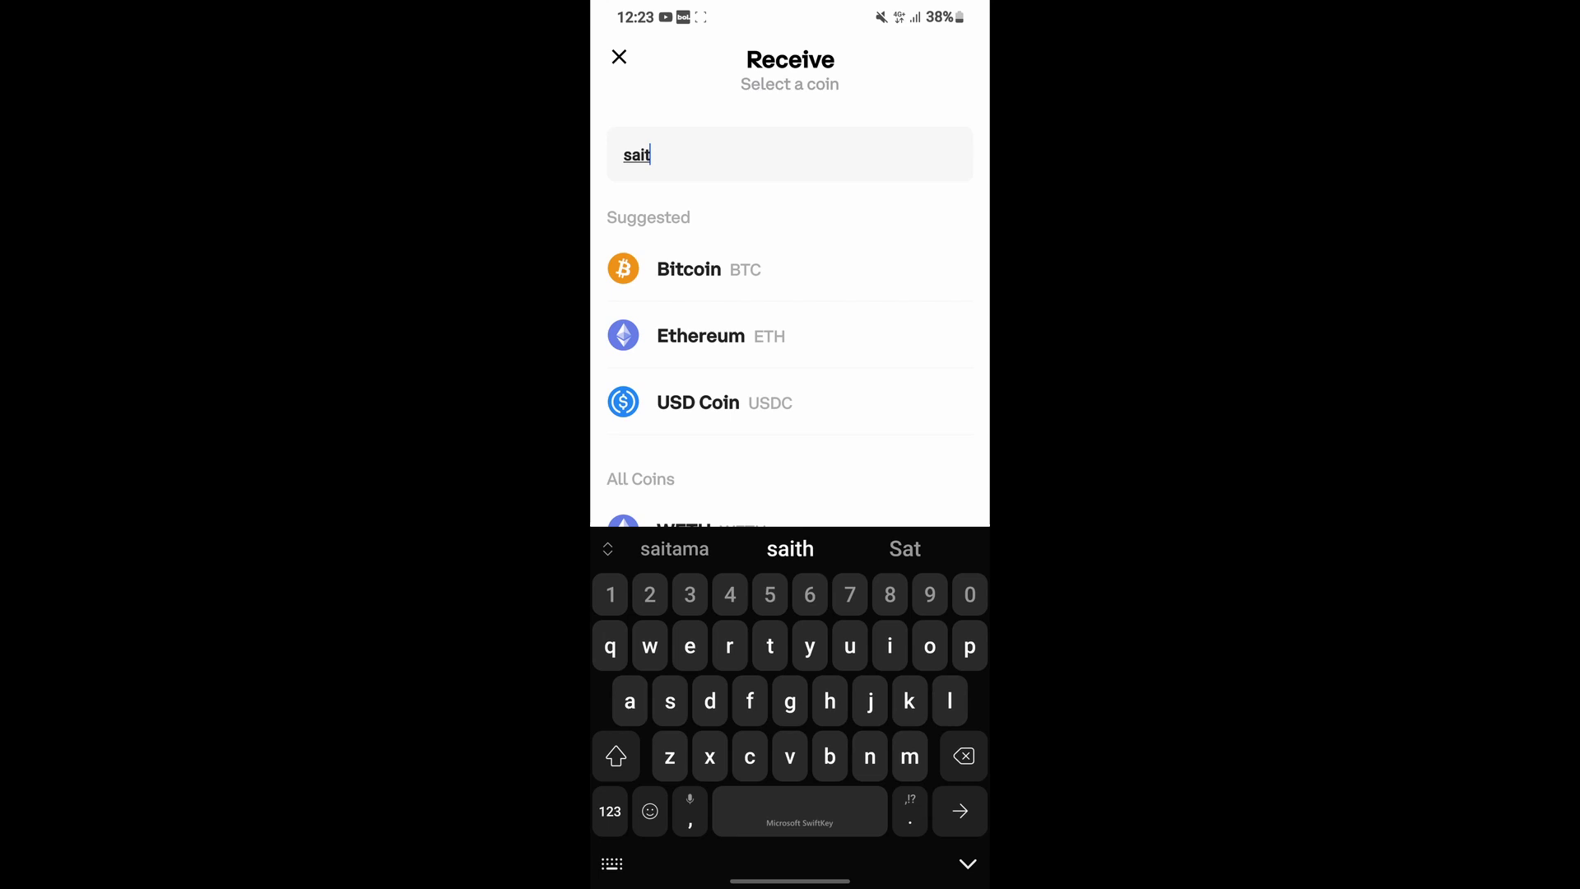
left_click(693, 469)
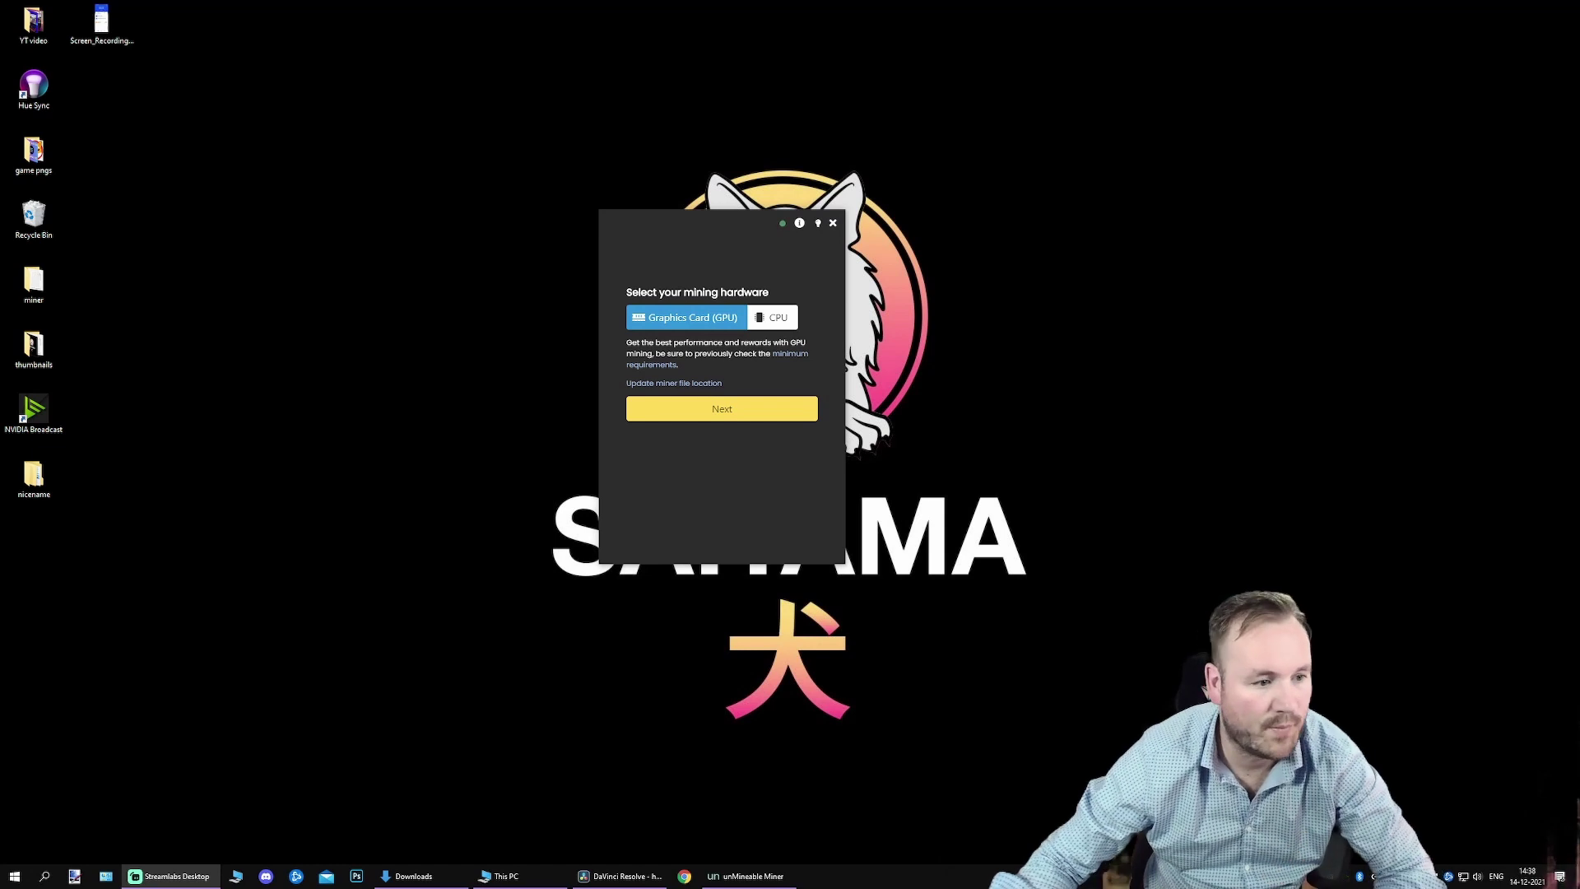
- Open the nicename folder to reach the miner zip, then close the folder window
double_click(36, 481)
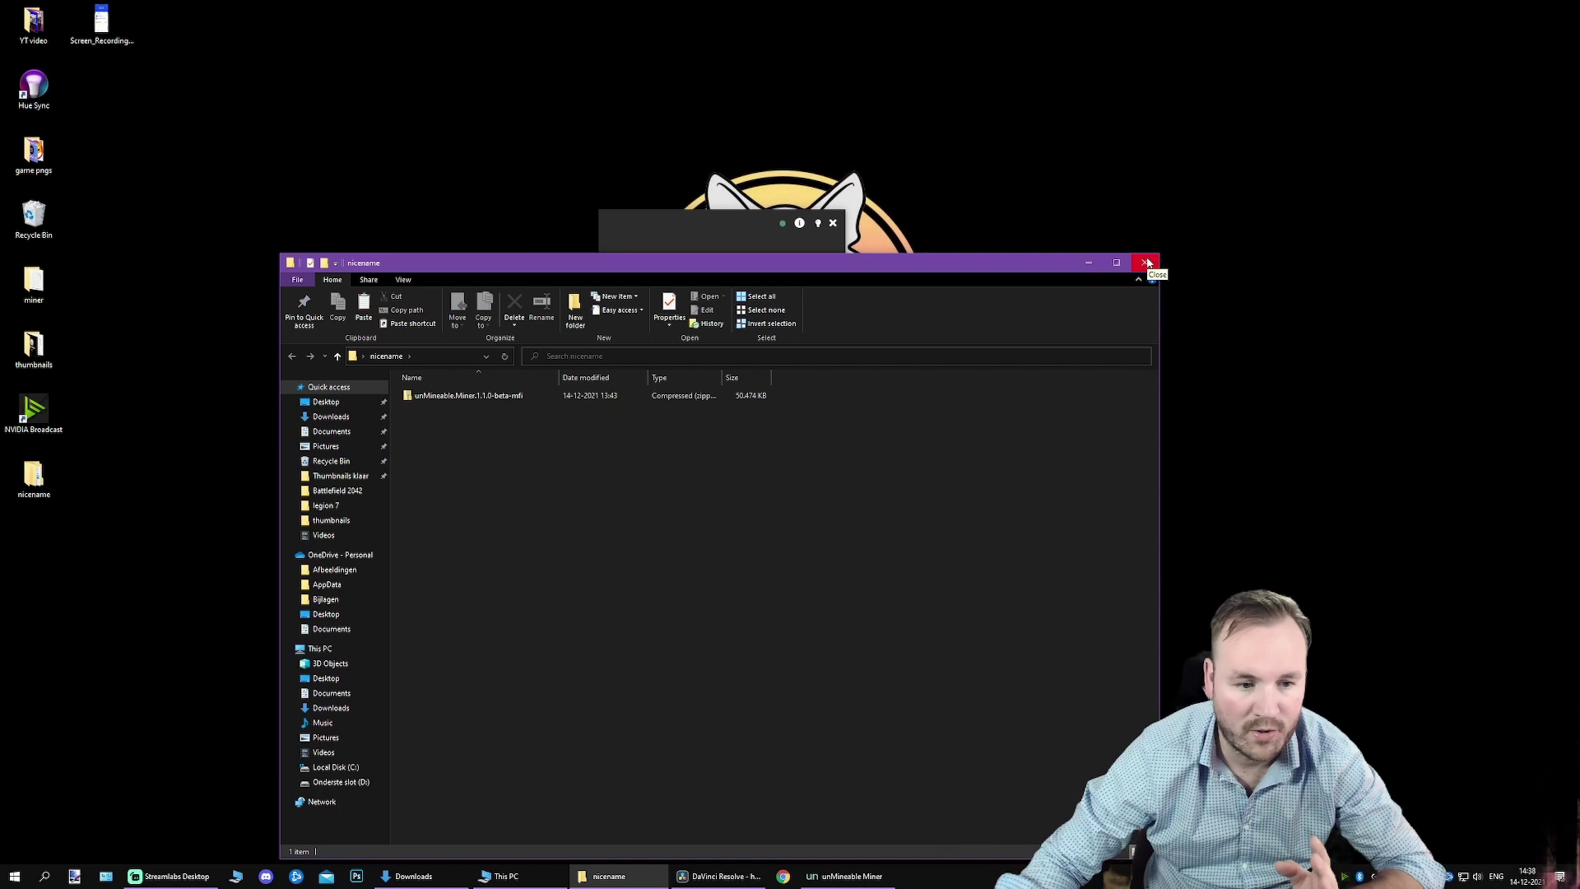
right_click(481, 396)
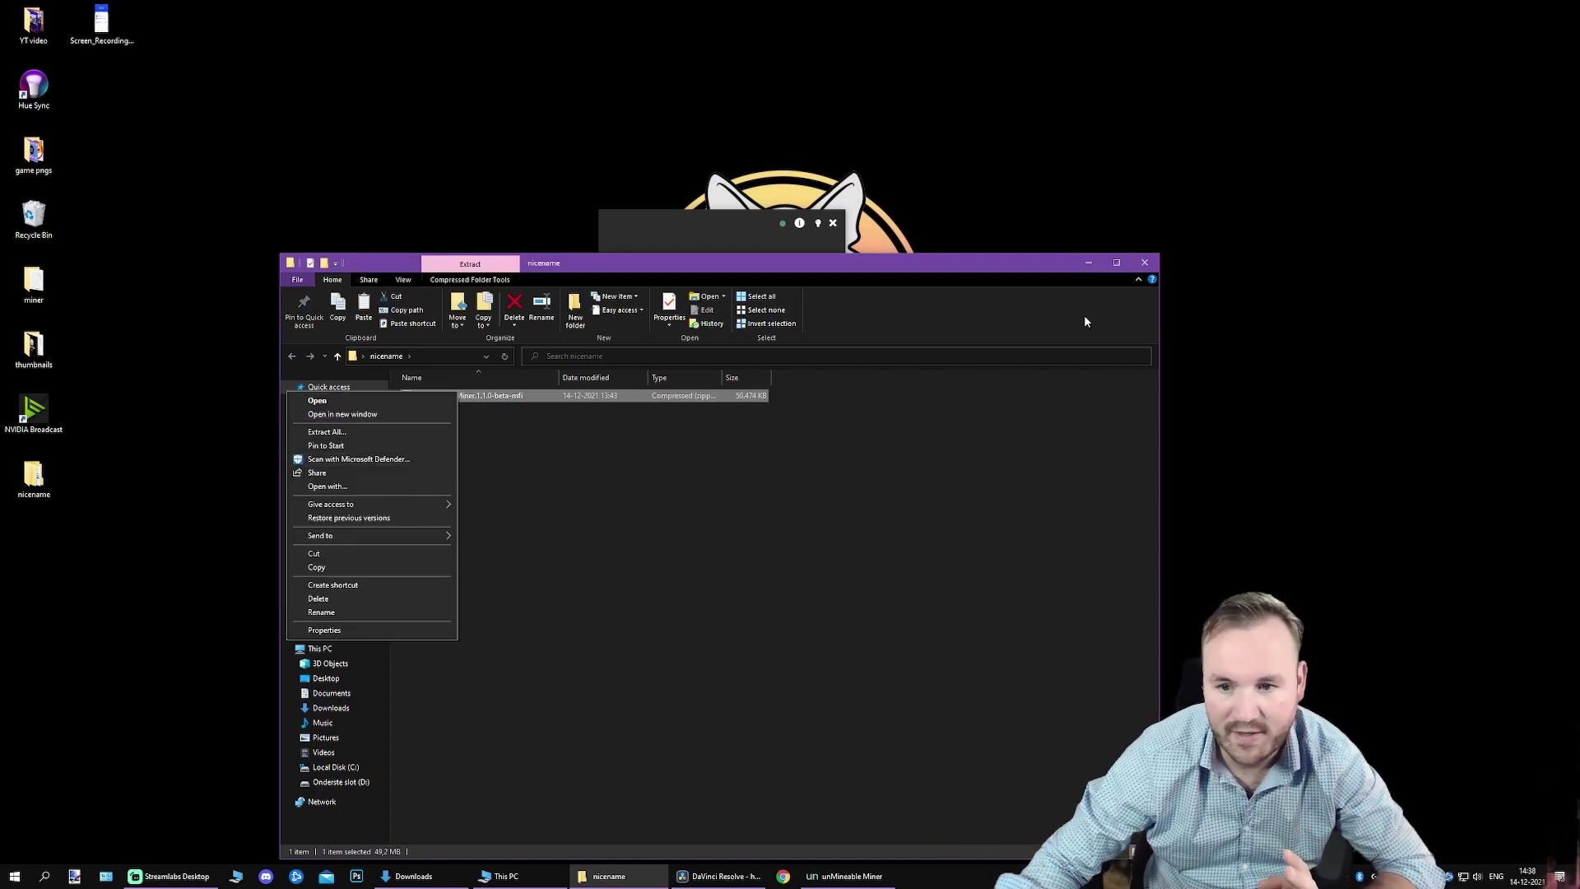
left_click(1143, 265)
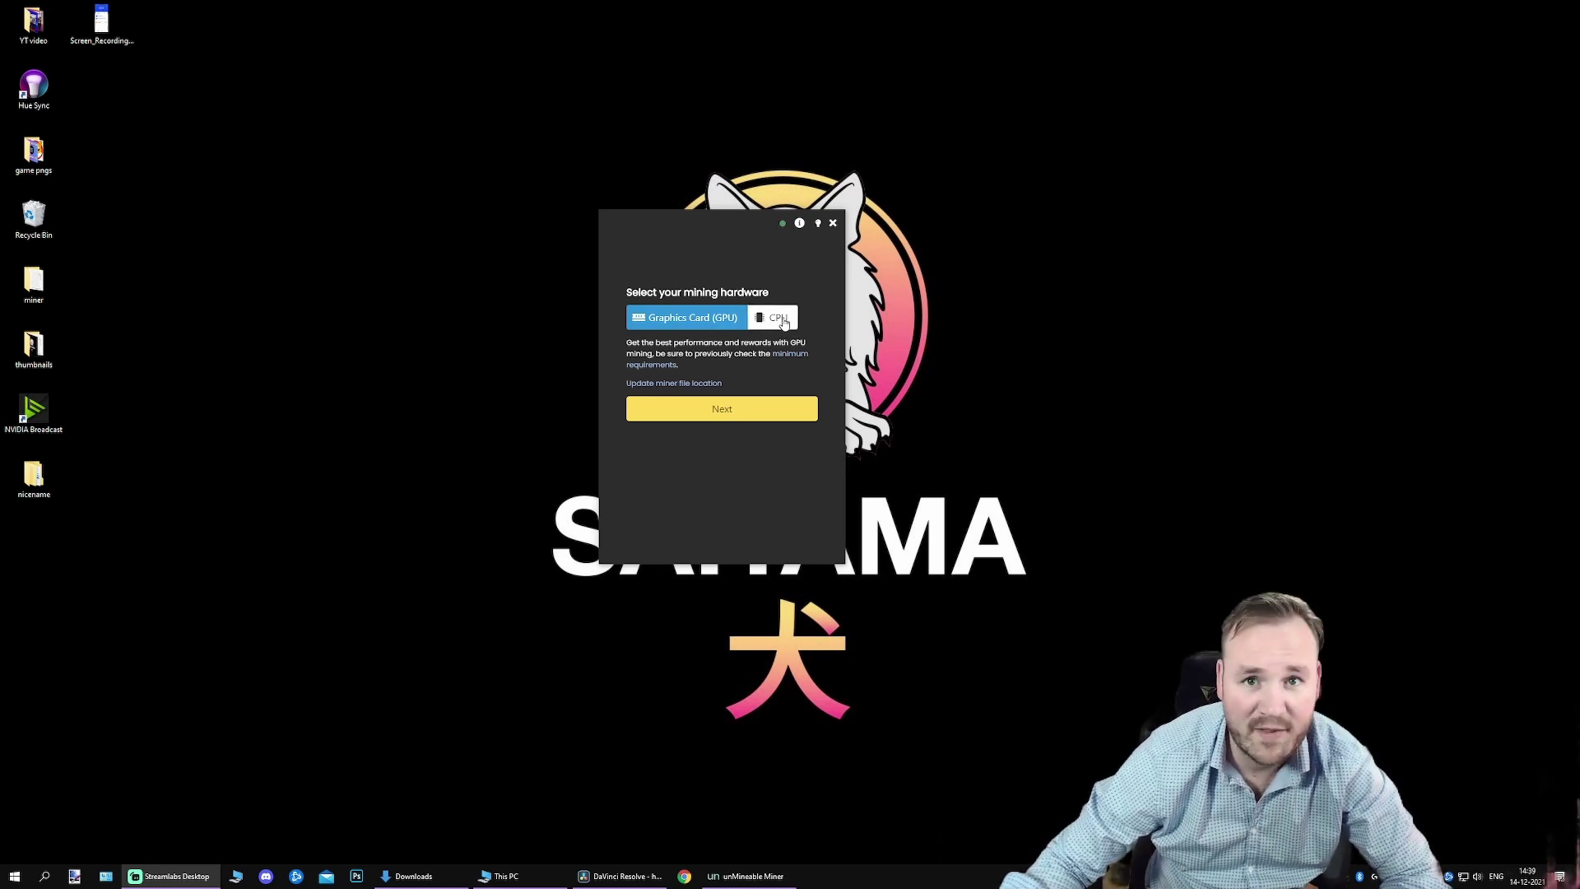
- Choose GPU mining and Saitama Inu as the coin, then review the address and referral code
left_click(722, 410)
left_click(748, 322)
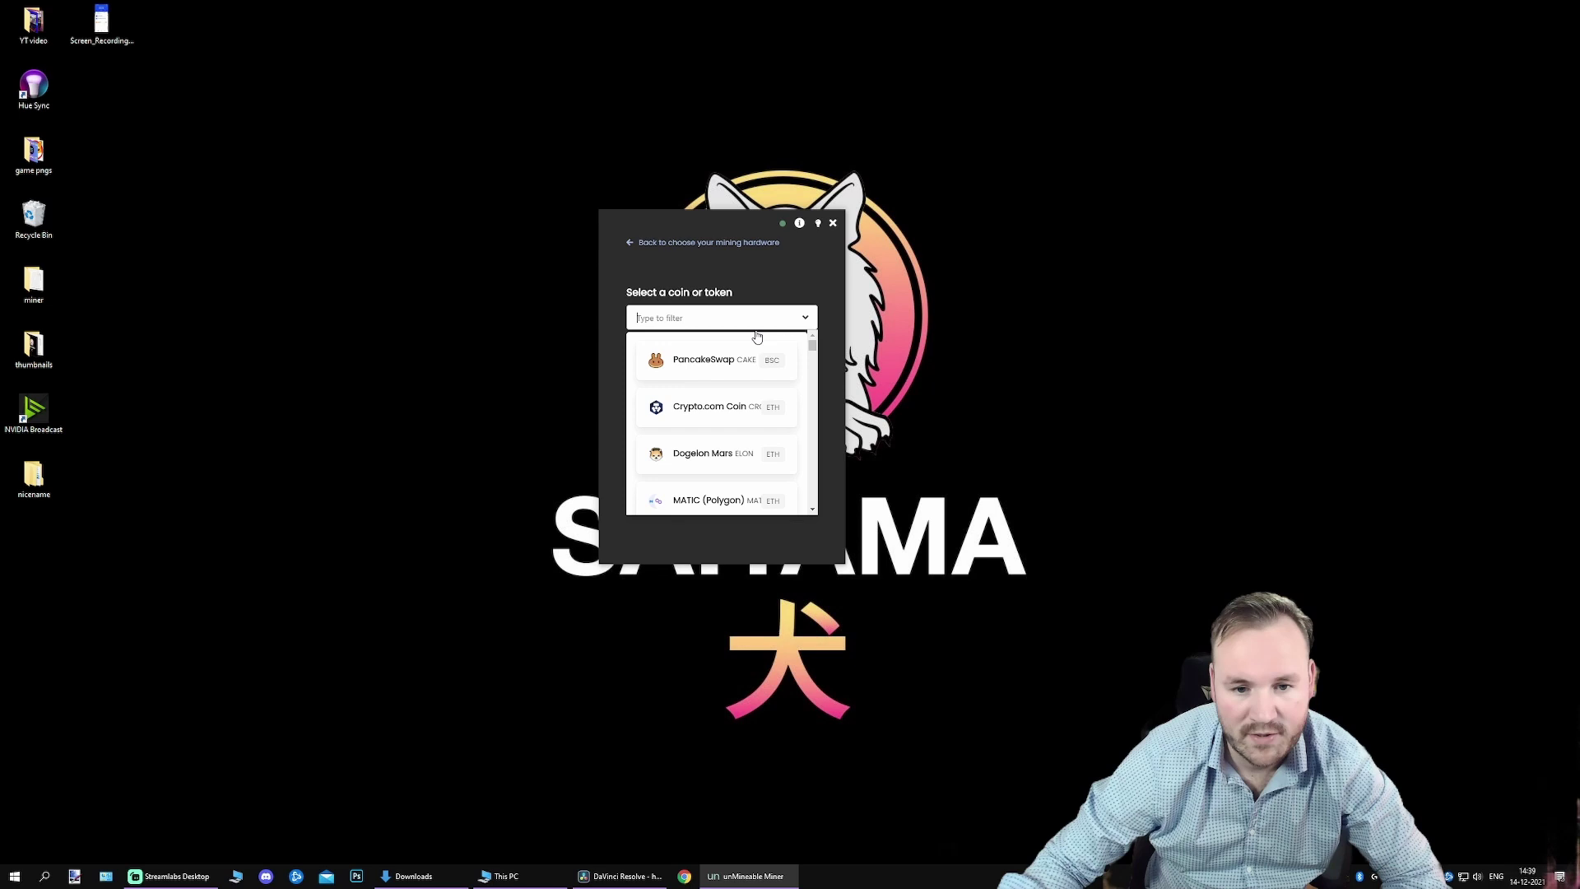
type("sai")
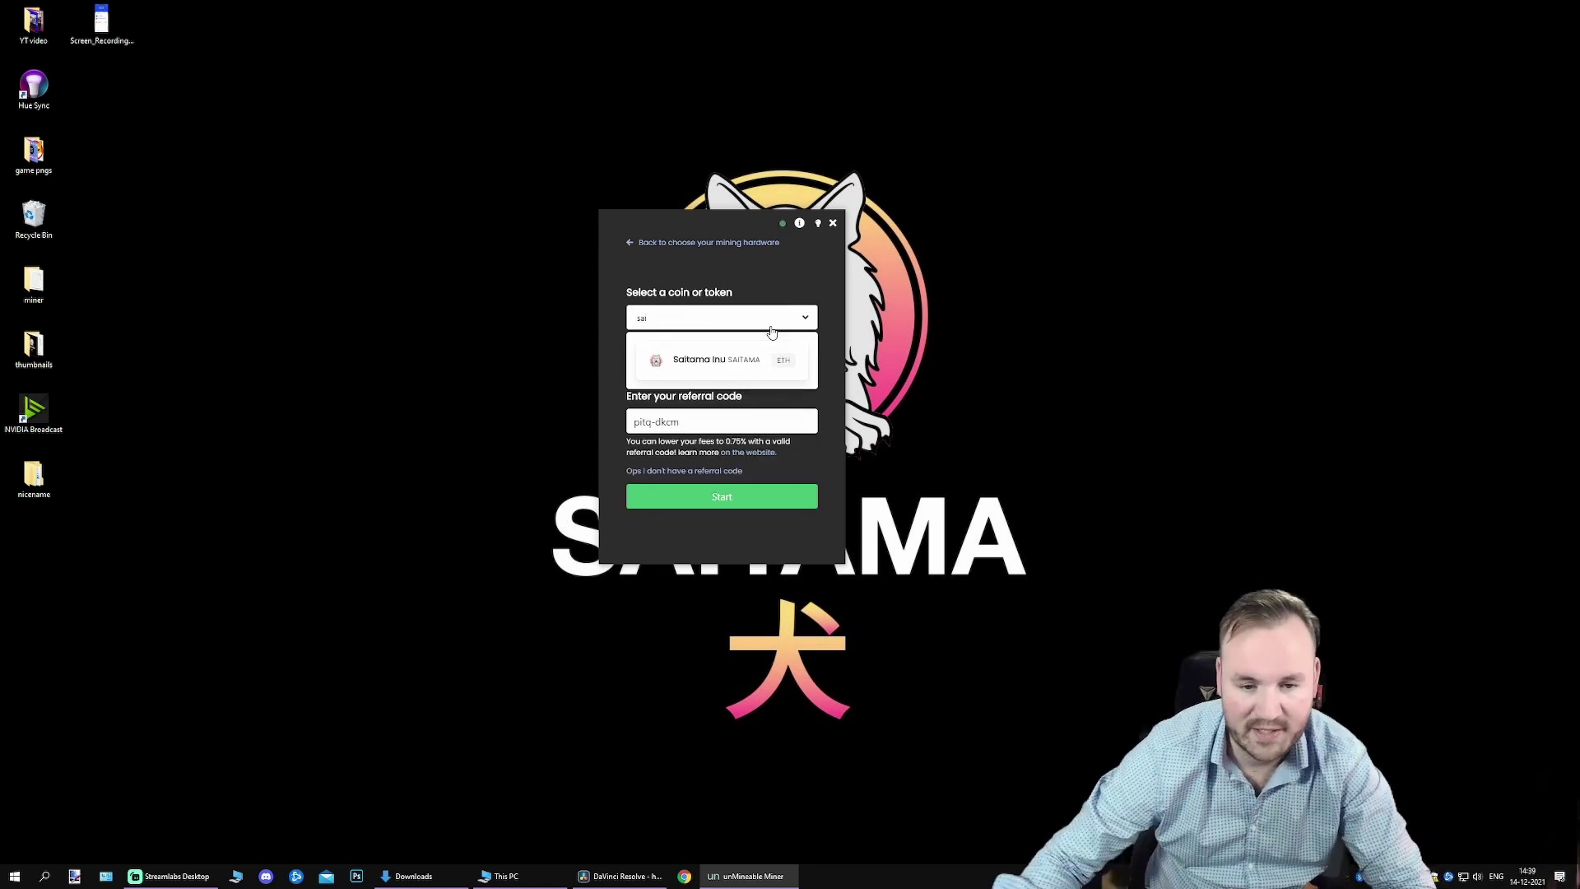
left_click(714, 361)
left_click(778, 321)
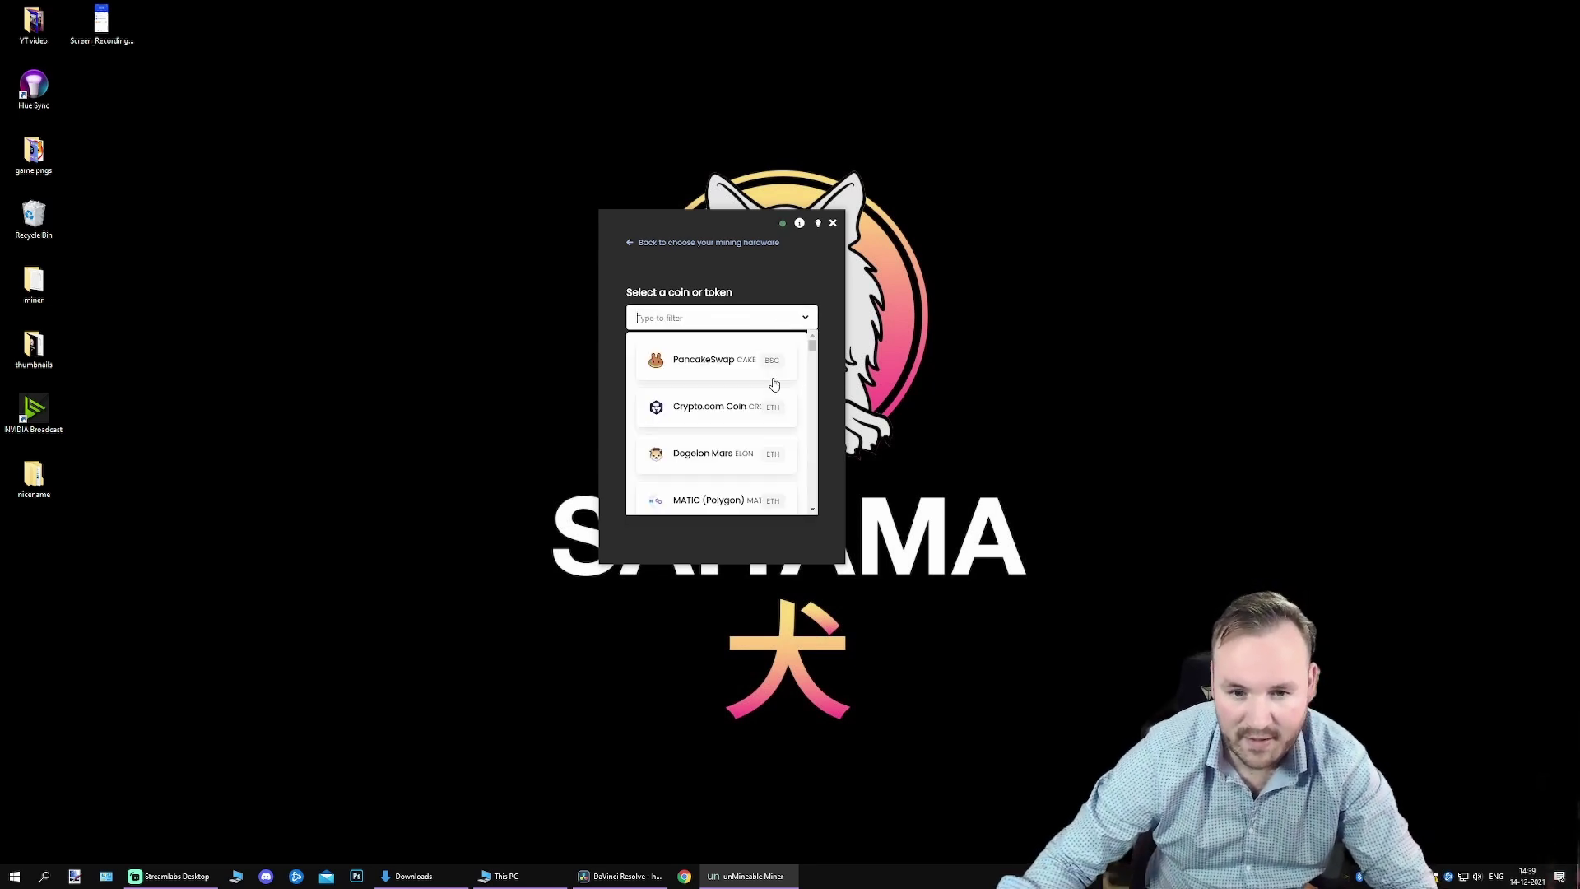
type("sa")
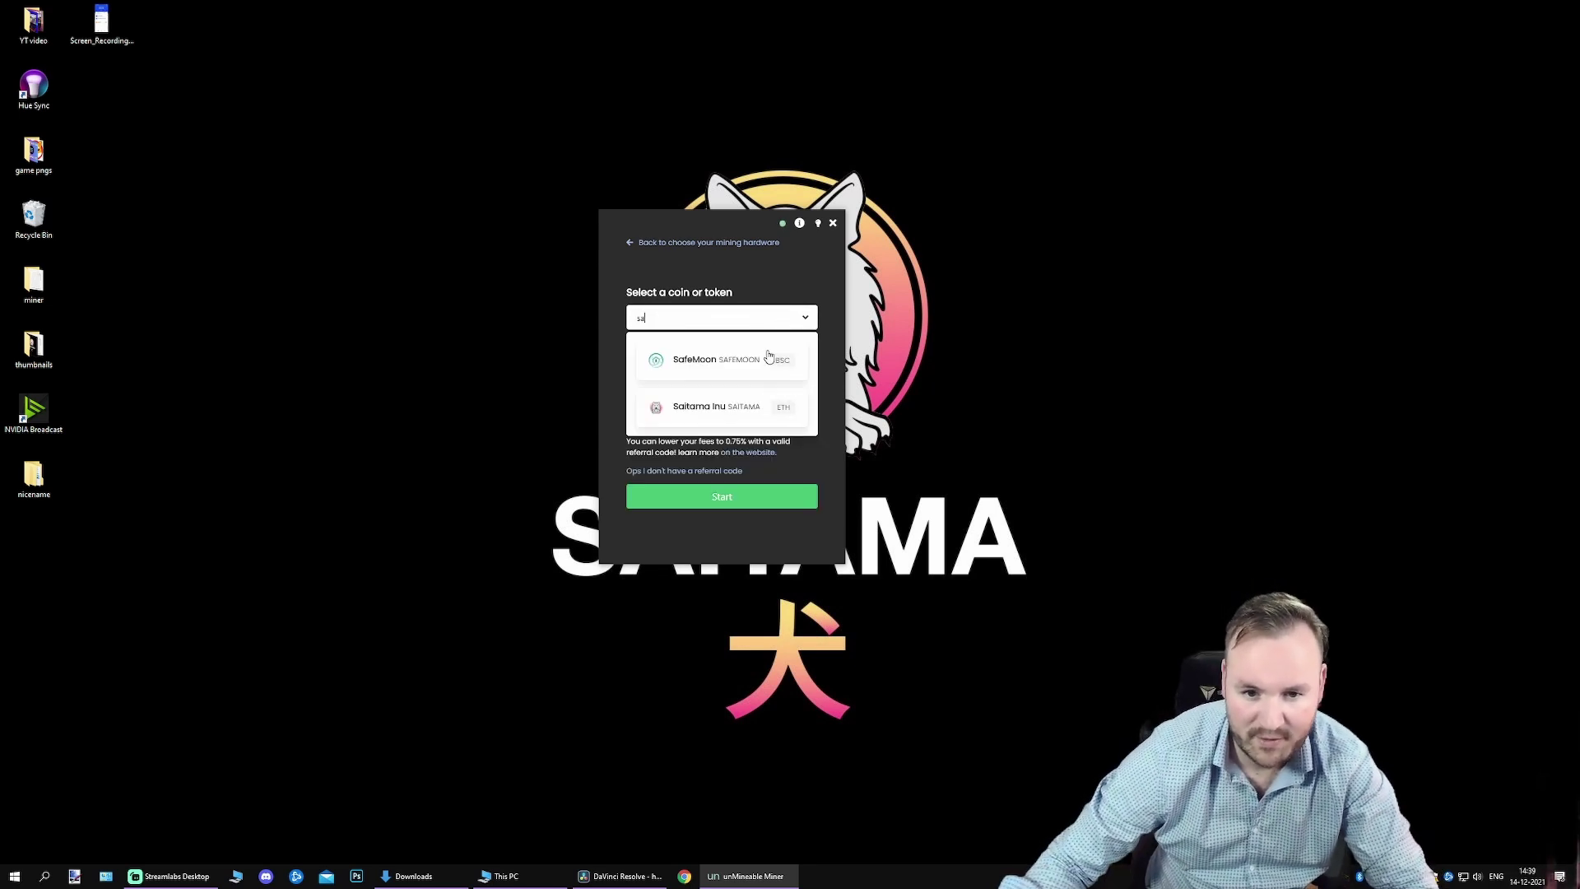
left_click(774, 415)
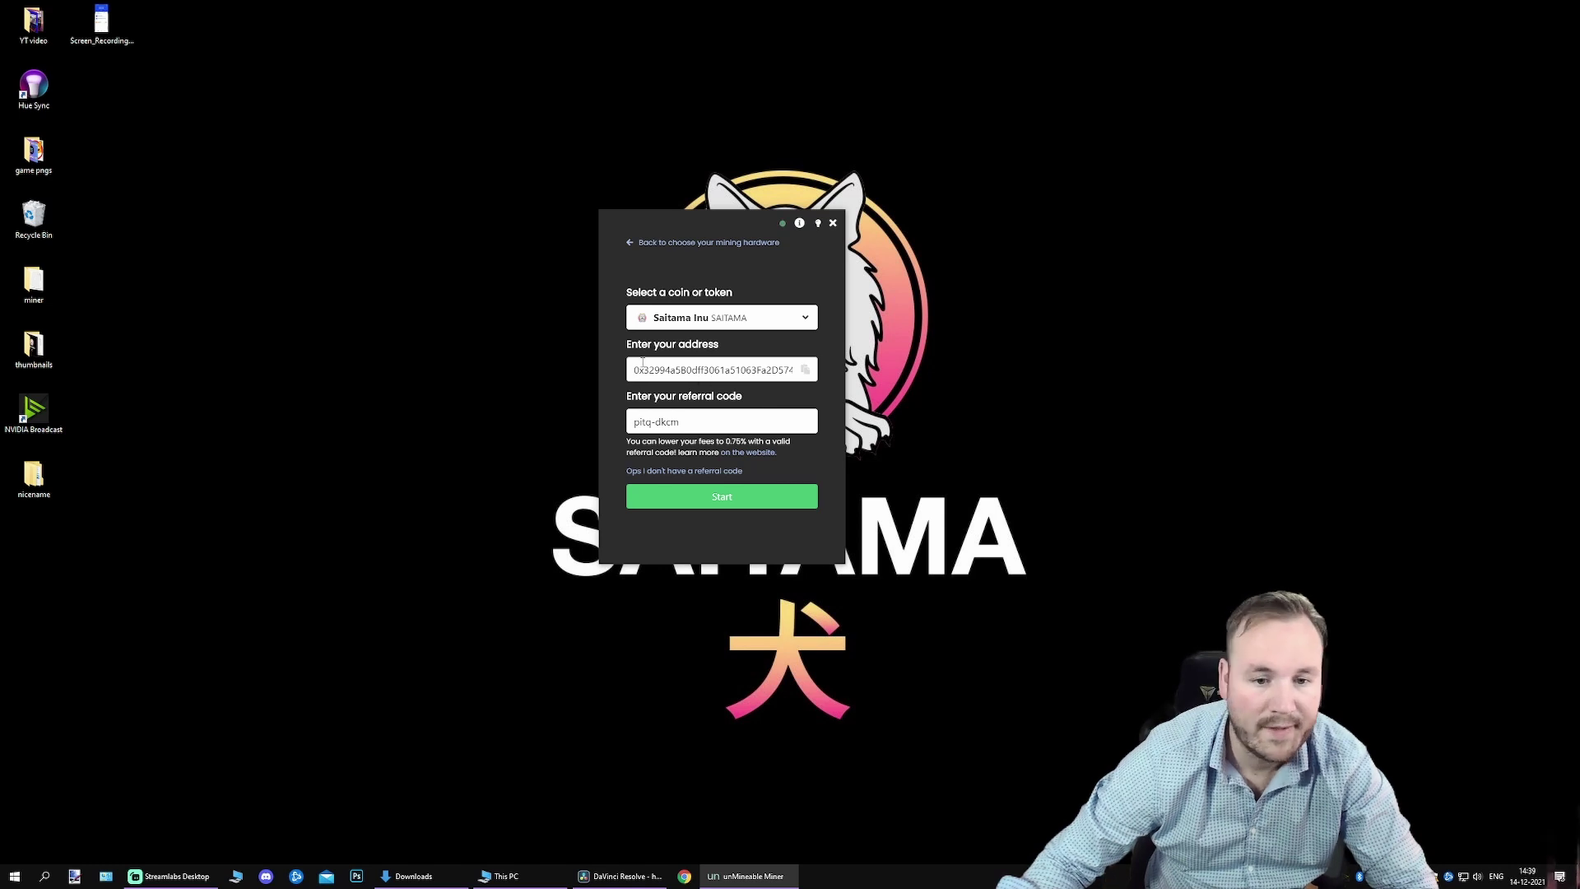
left_click_drag(630, 247, 621, 344)
left_click(617, 352)
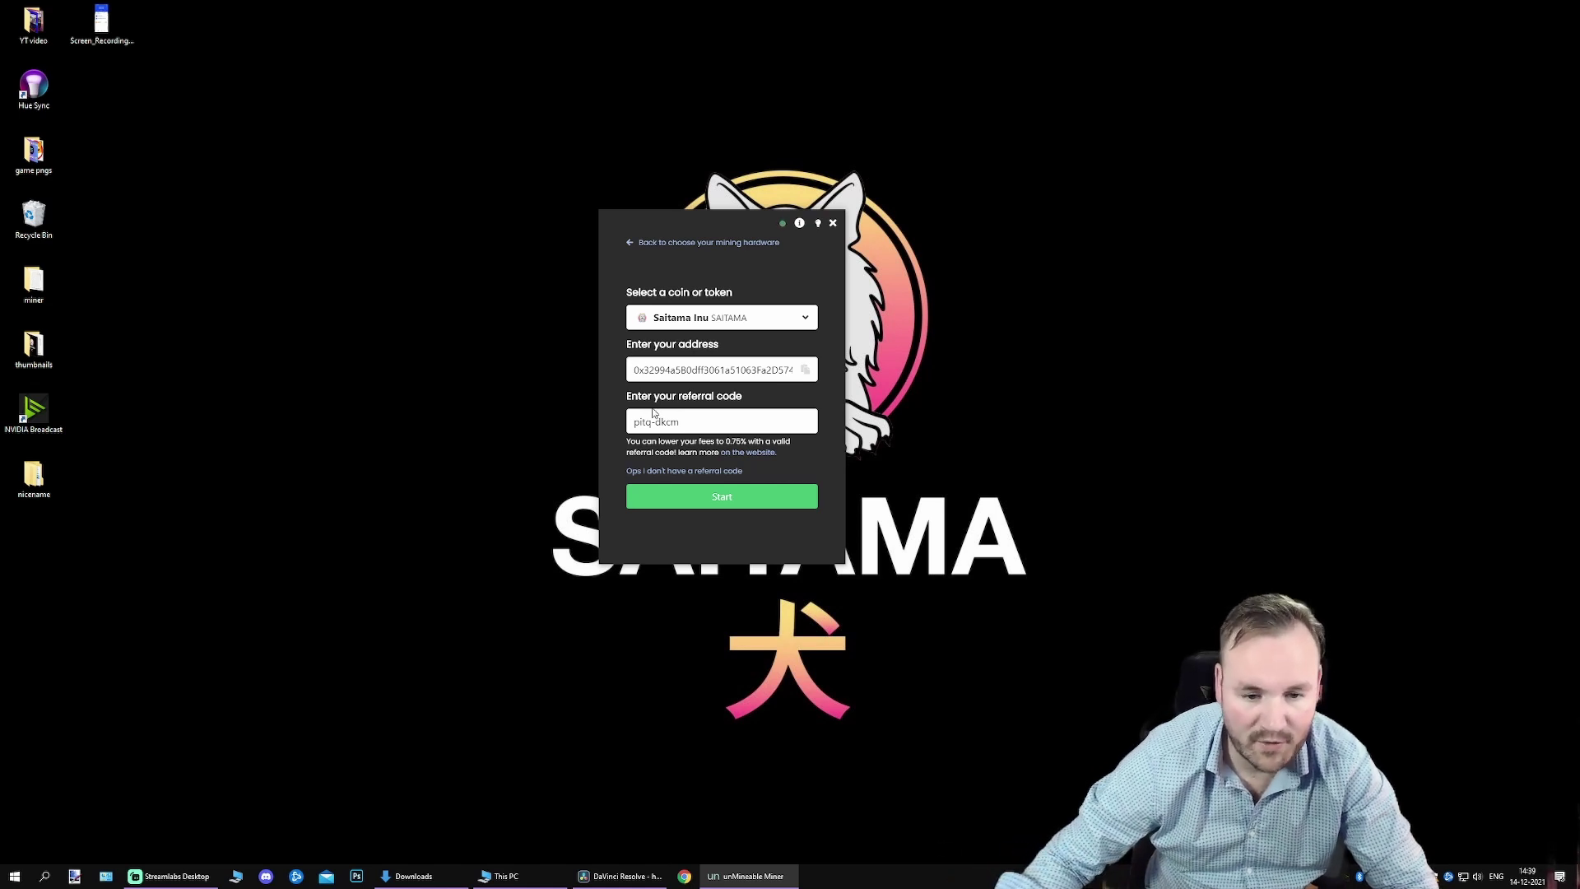
left_click(697, 422)
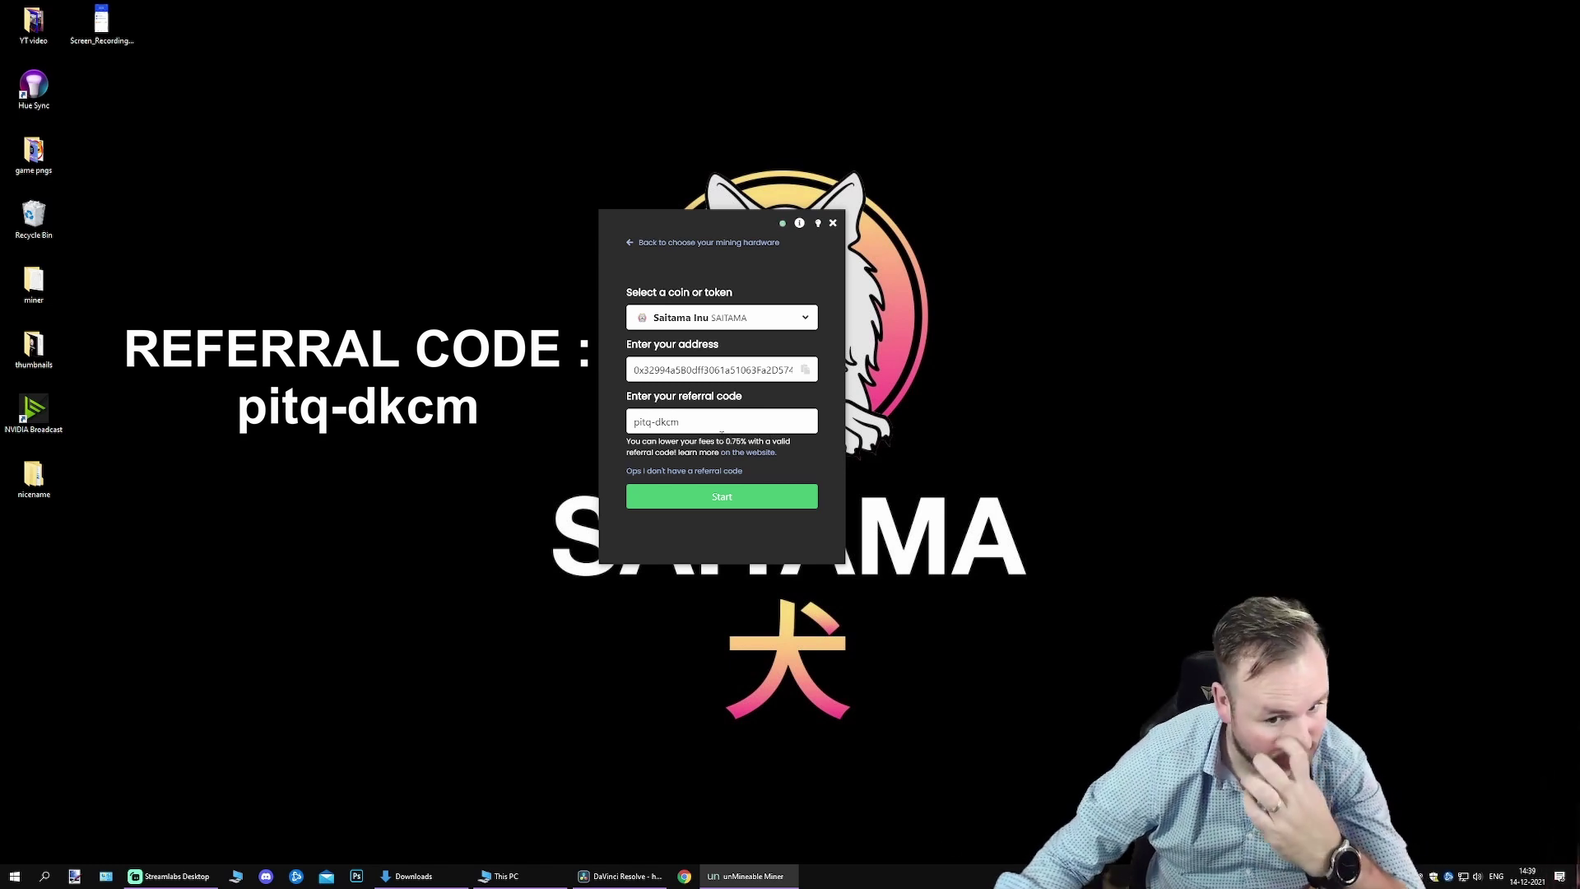
- Start mining, then briefly look at the miner settings and mining log
left_click(724, 498)
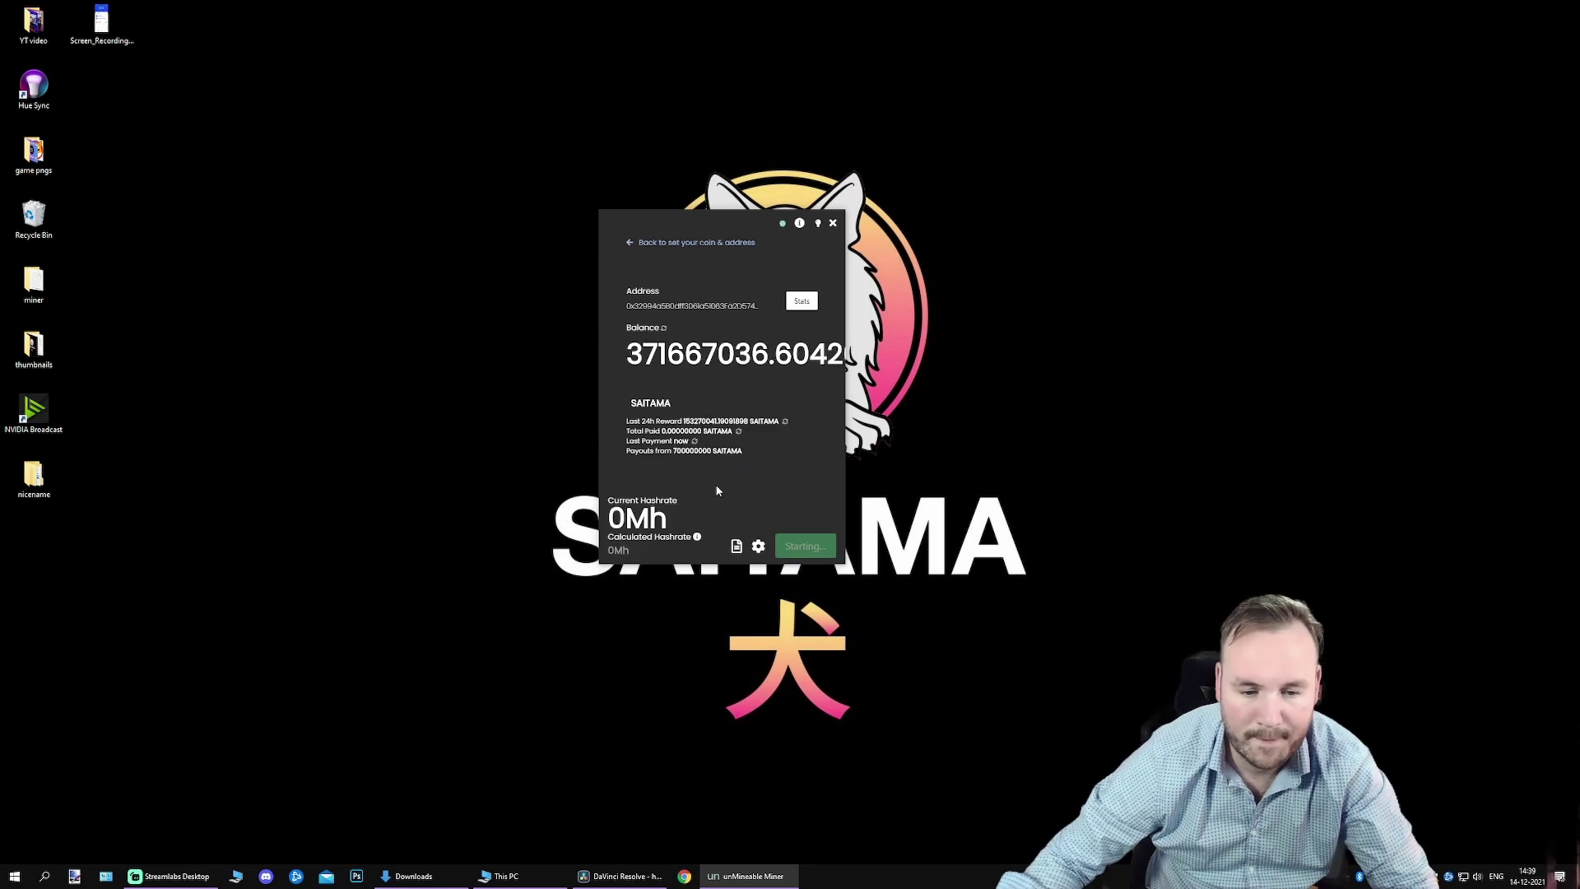
left_click(758, 547)
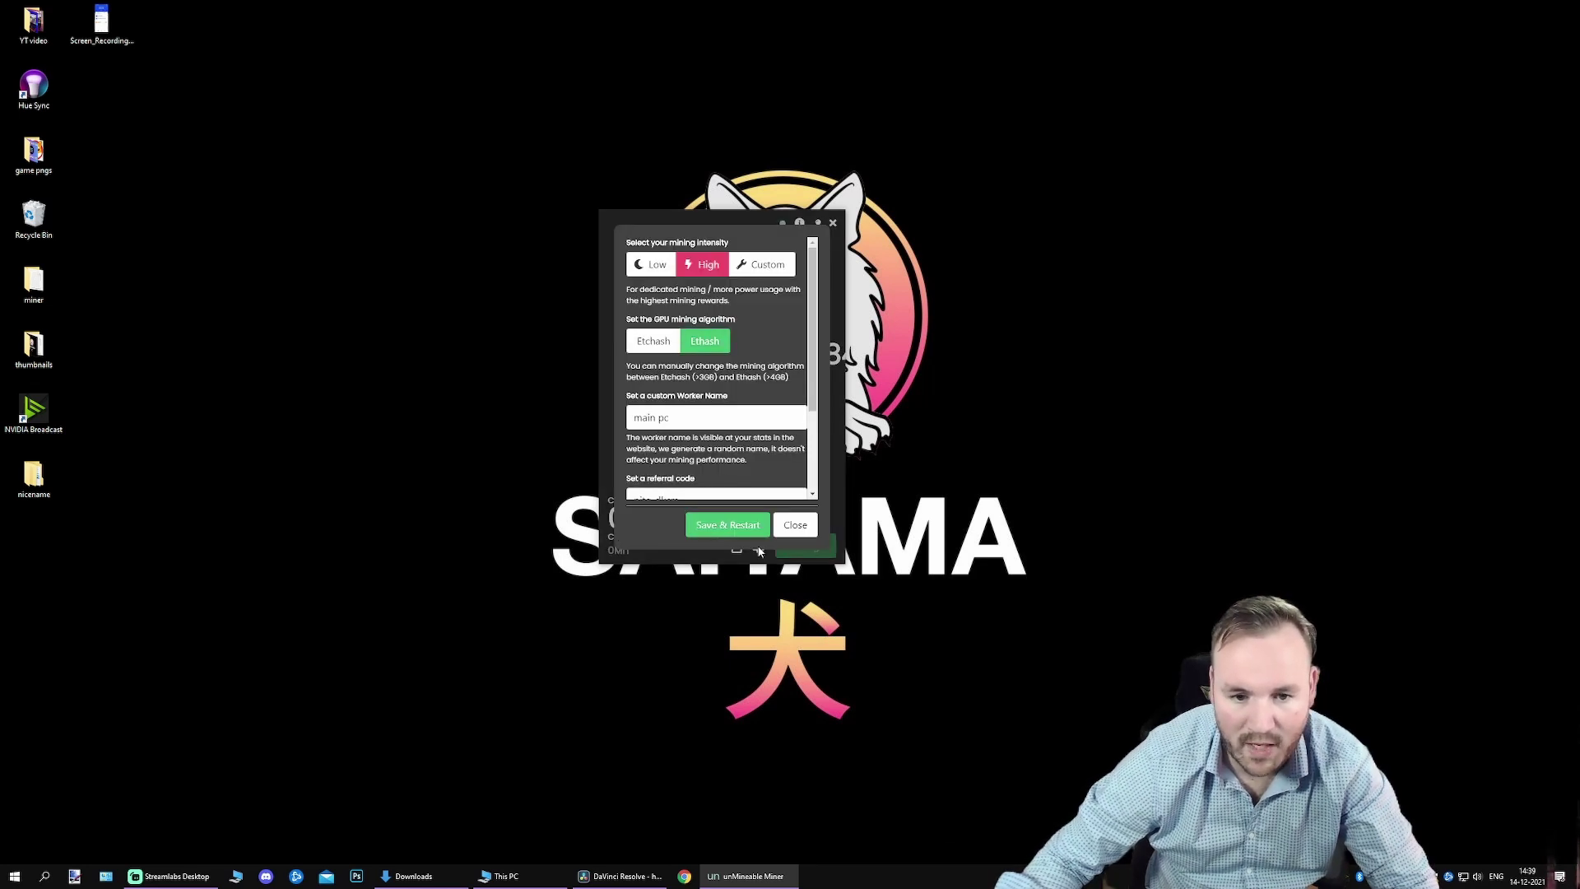
left_click(794, 526)
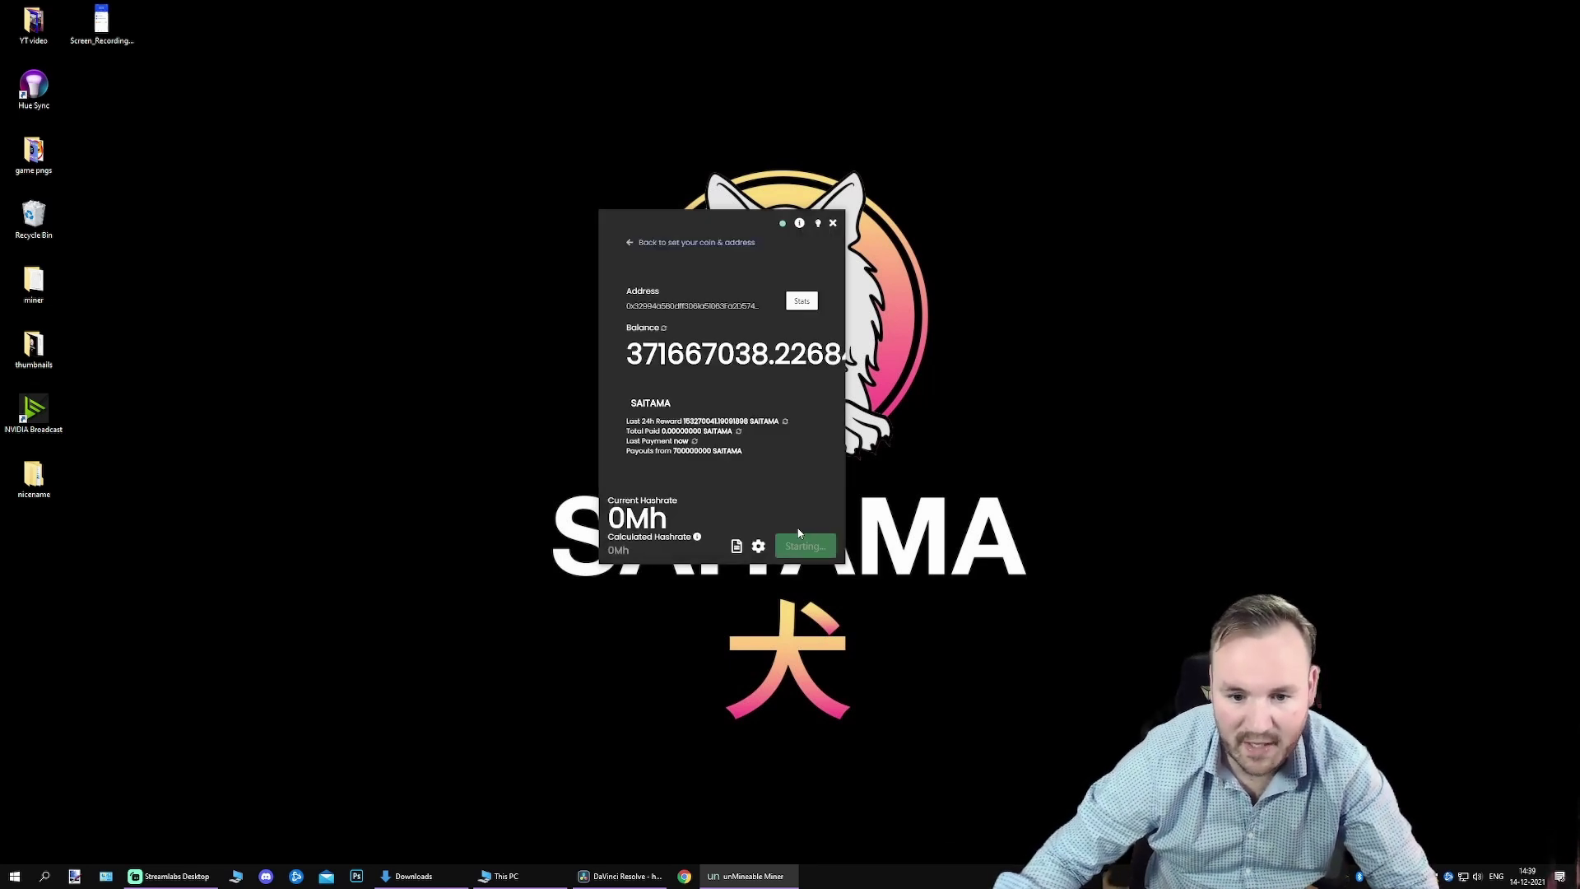
left_click(757, 547)
left_click(794, 525)
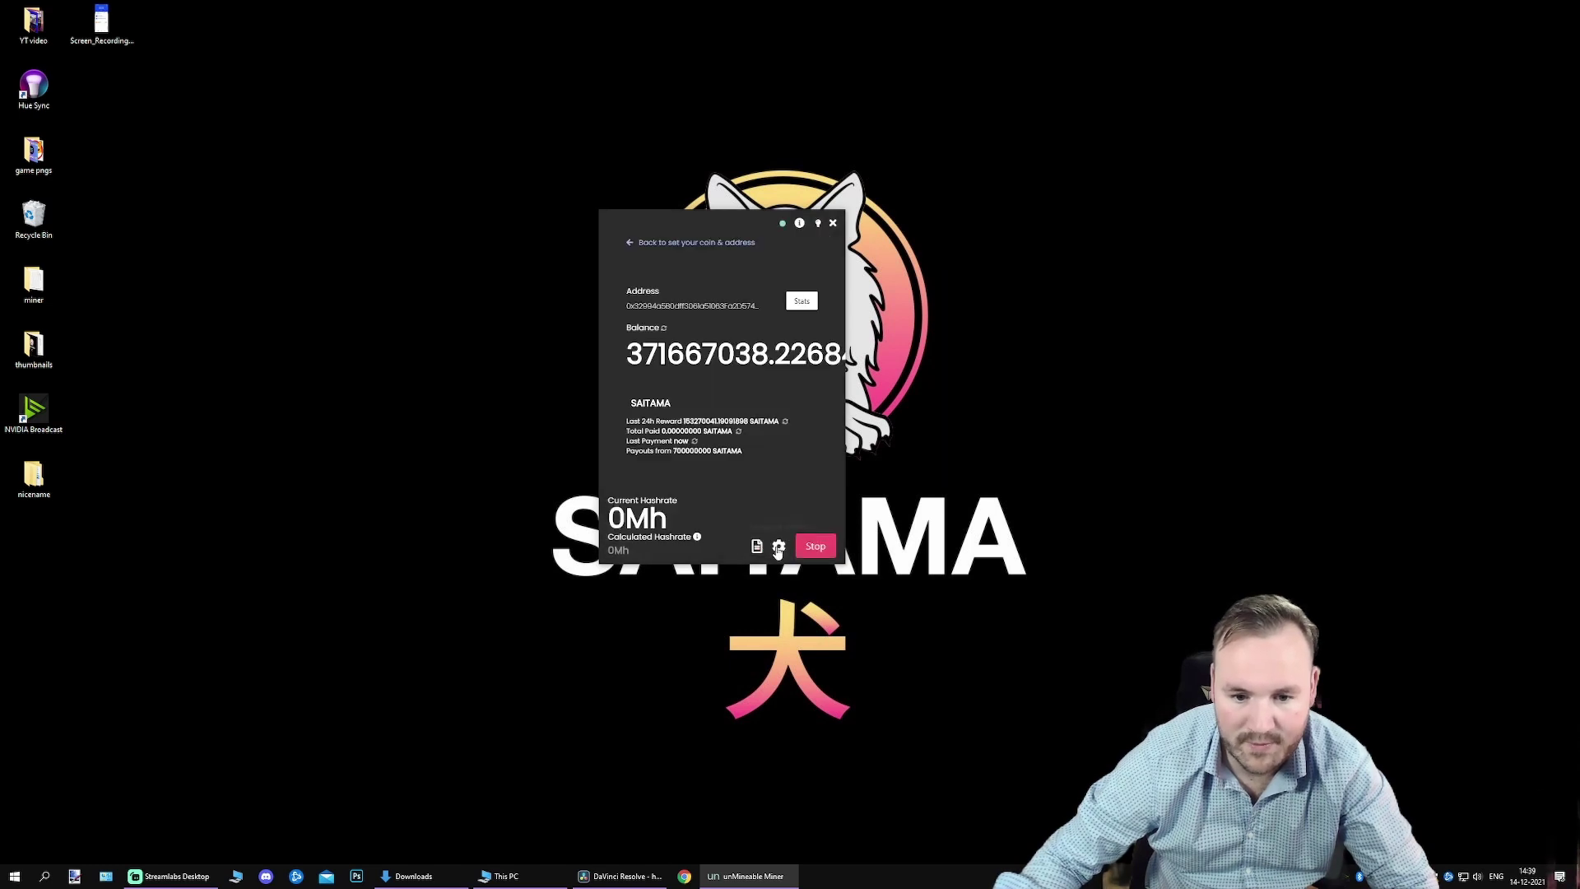
- Reopen the miner settings and review the options, including Ethash's 4GB requirement
left_click(778, 548)
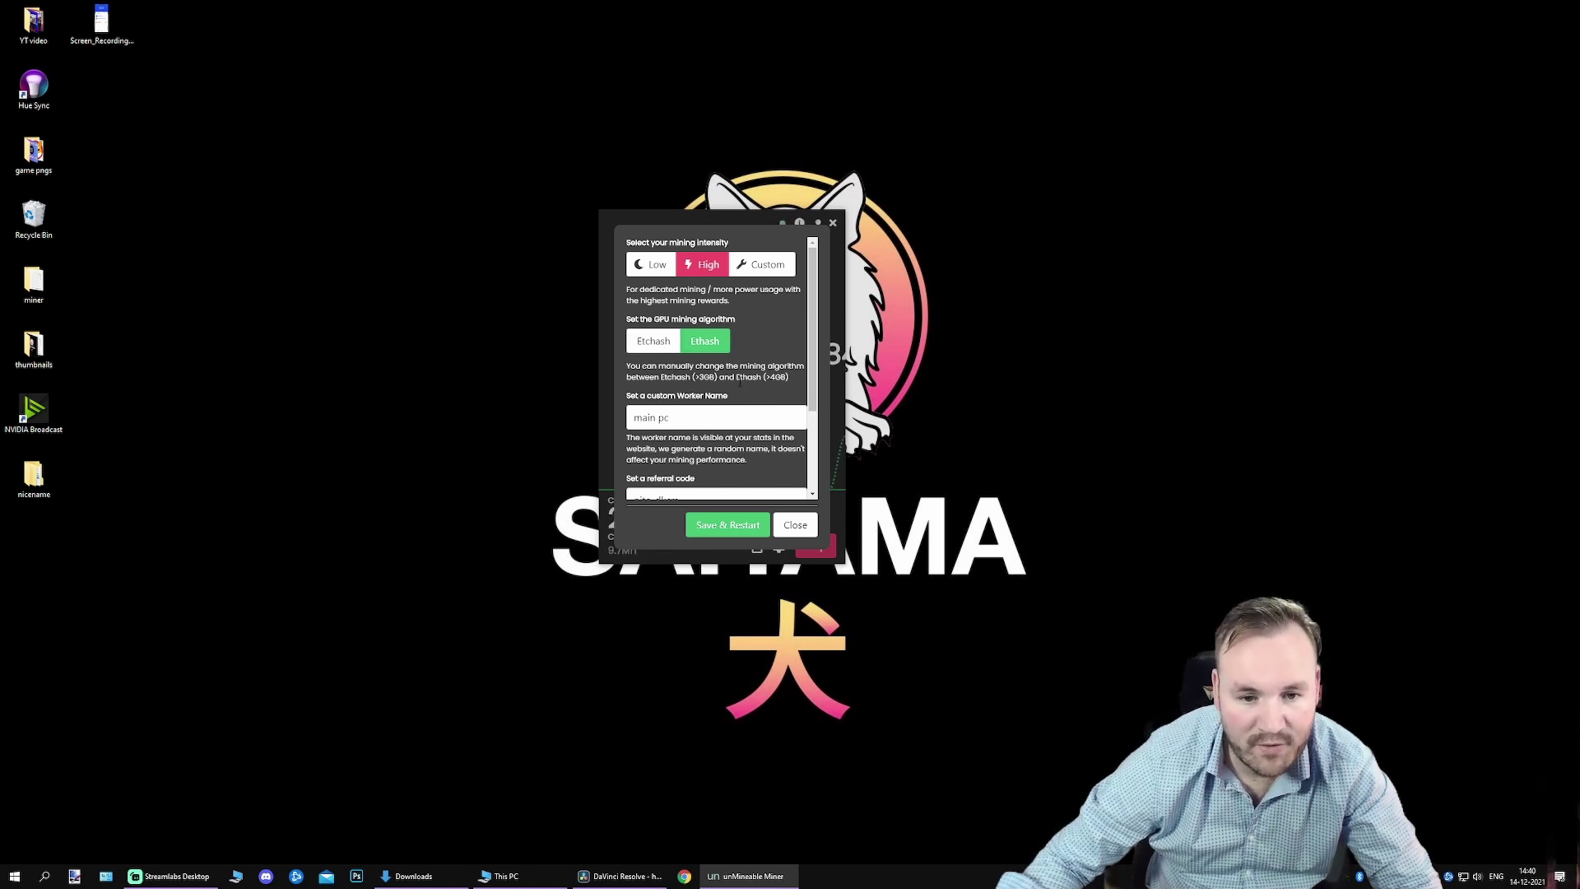
left_click_drag(769, 377, 787, 377)
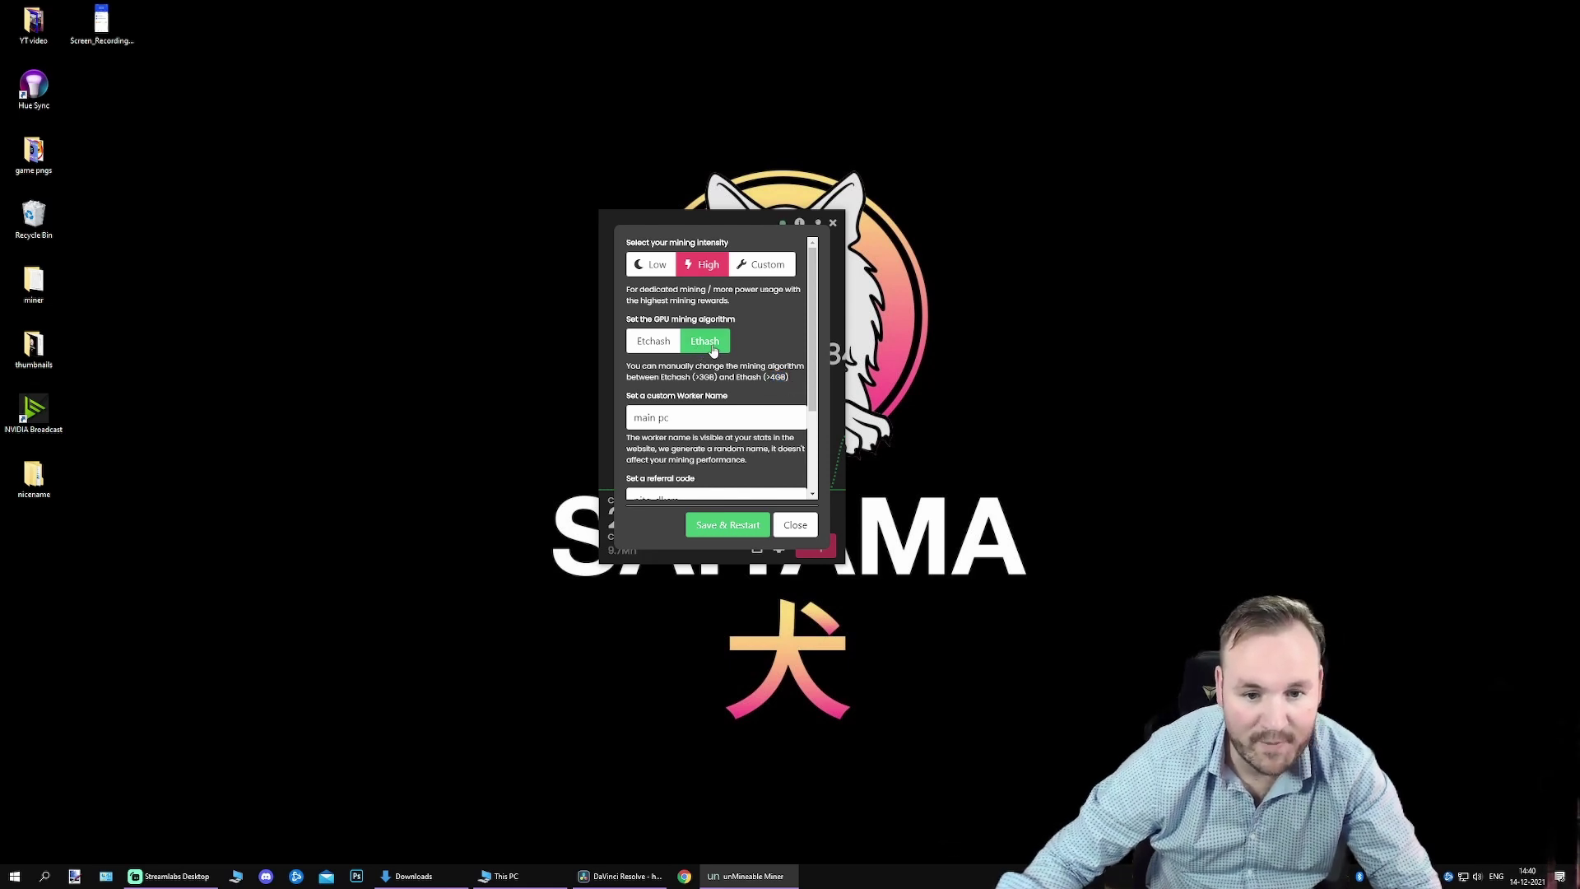
scroll(735, 400, "down", 3)
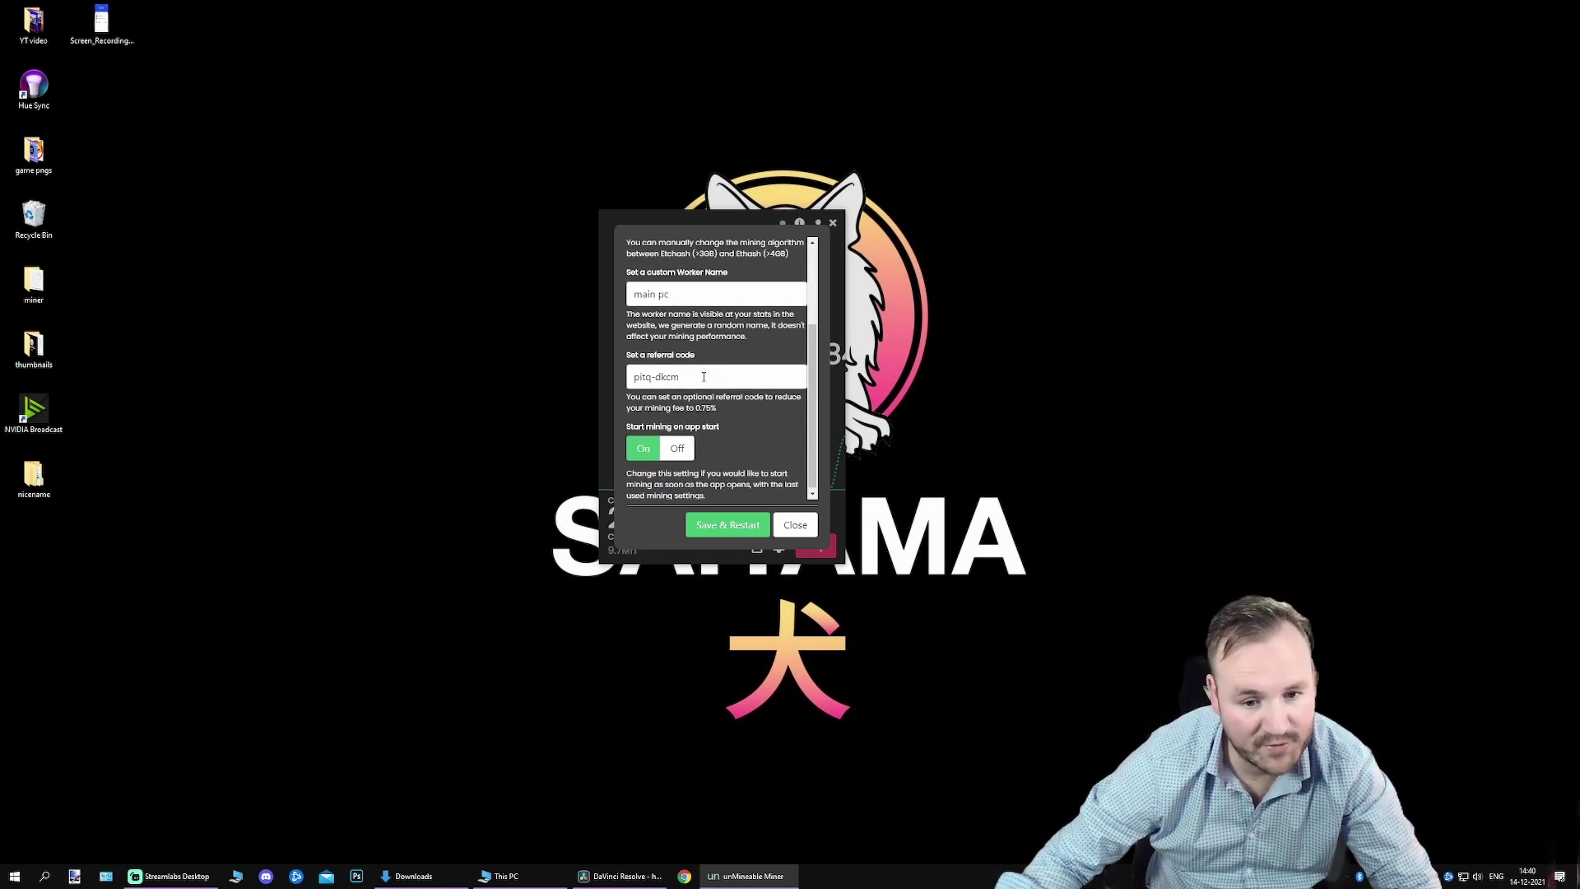
scroll(634, 412, "down", 1)
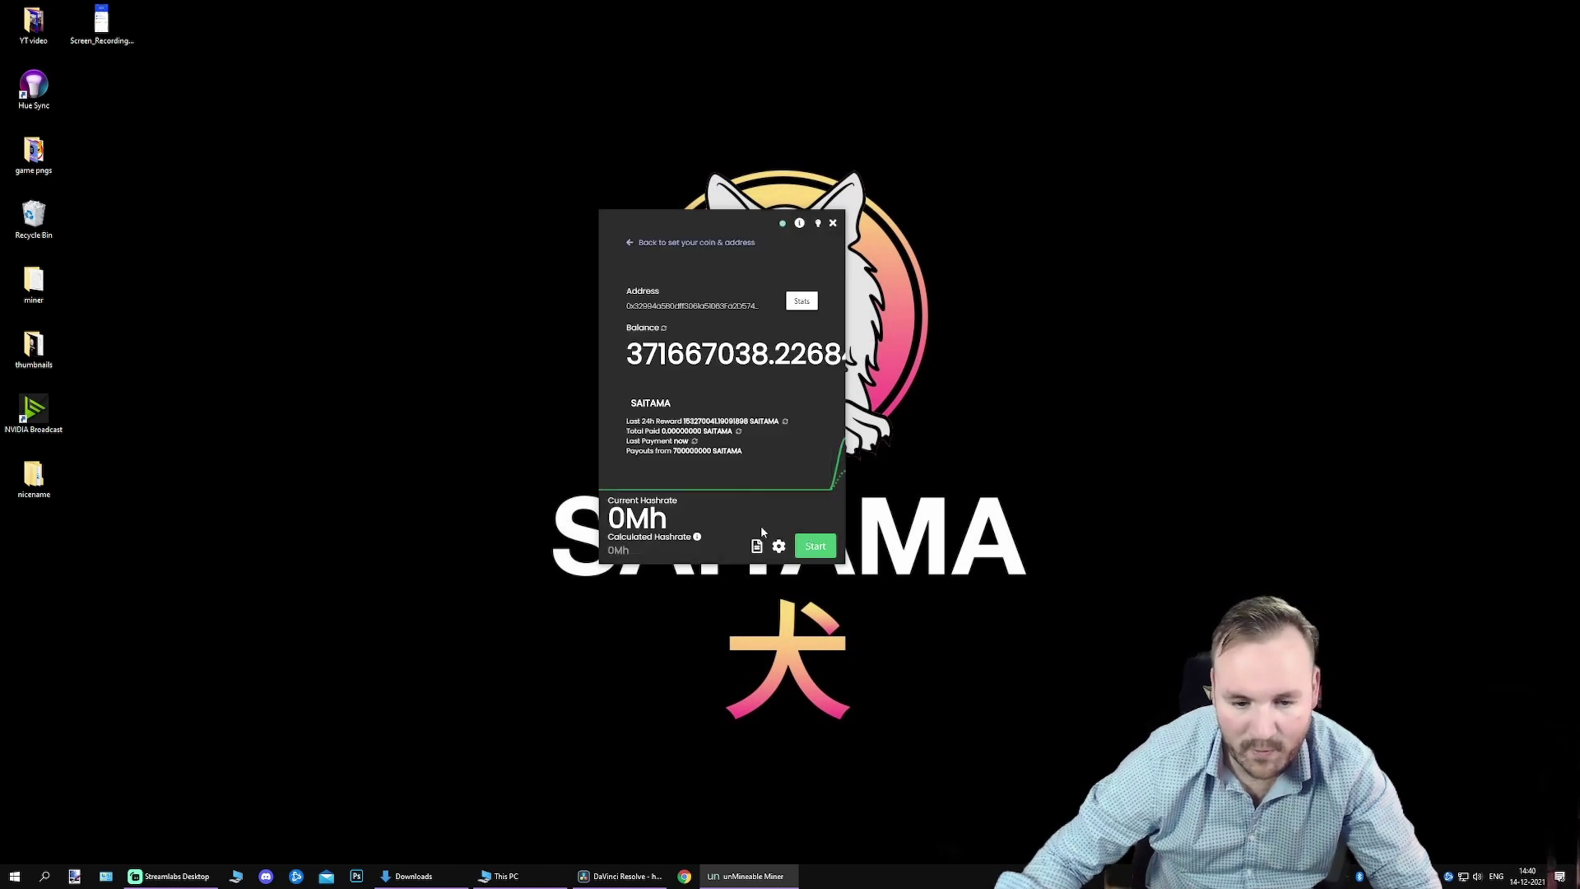
- Return to the miner, toggle light/dark mode twice, and open the address's web stats
left_click(794, 526)
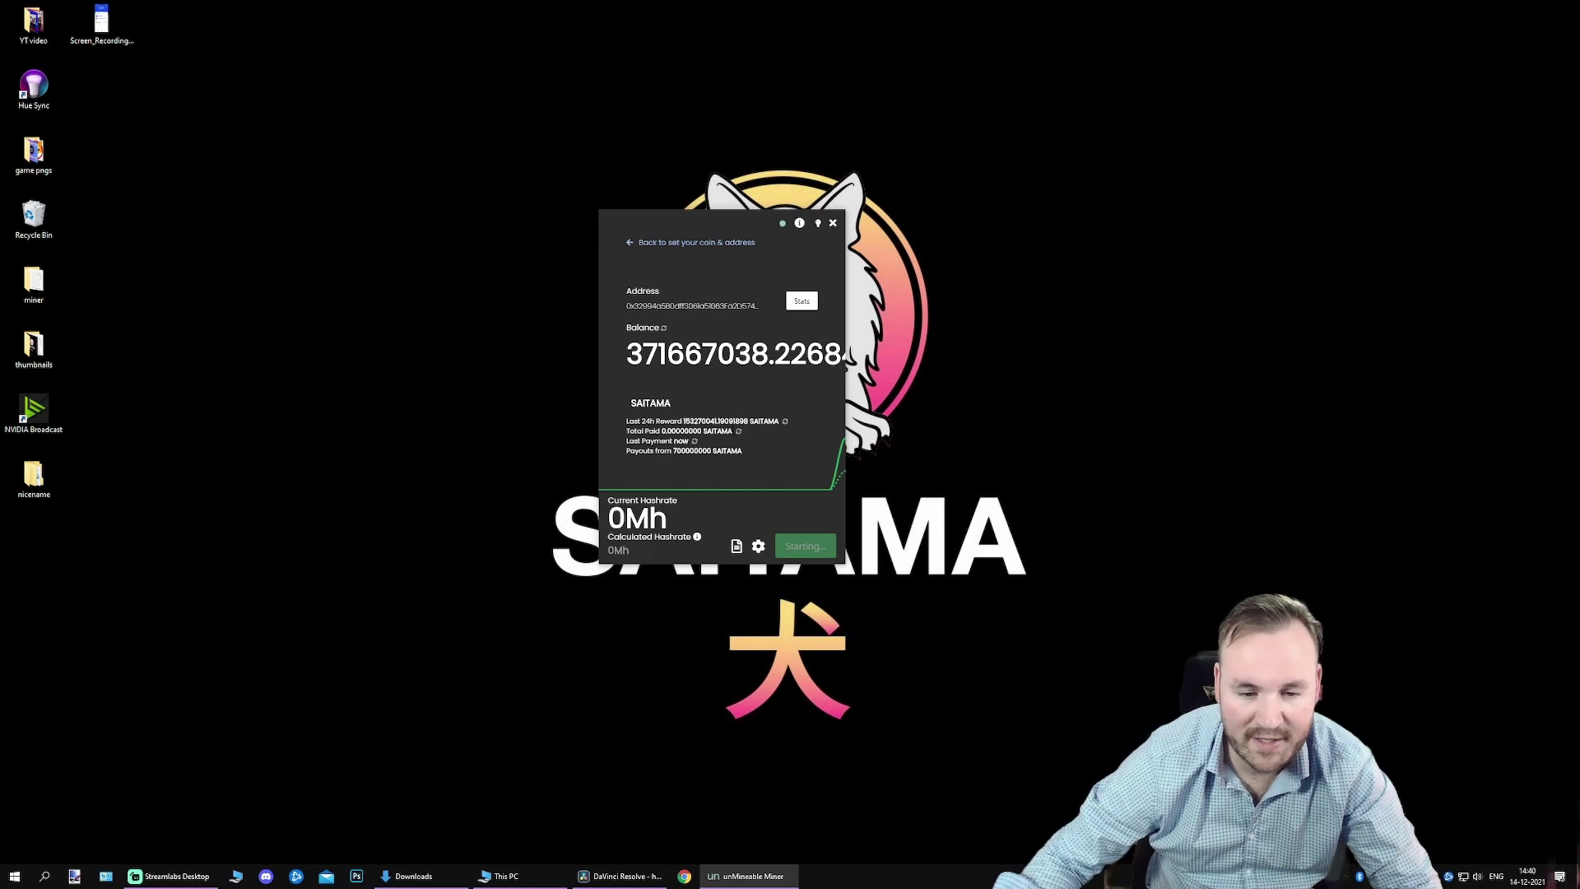
left_click(818, 226)
left_click(818, 225)
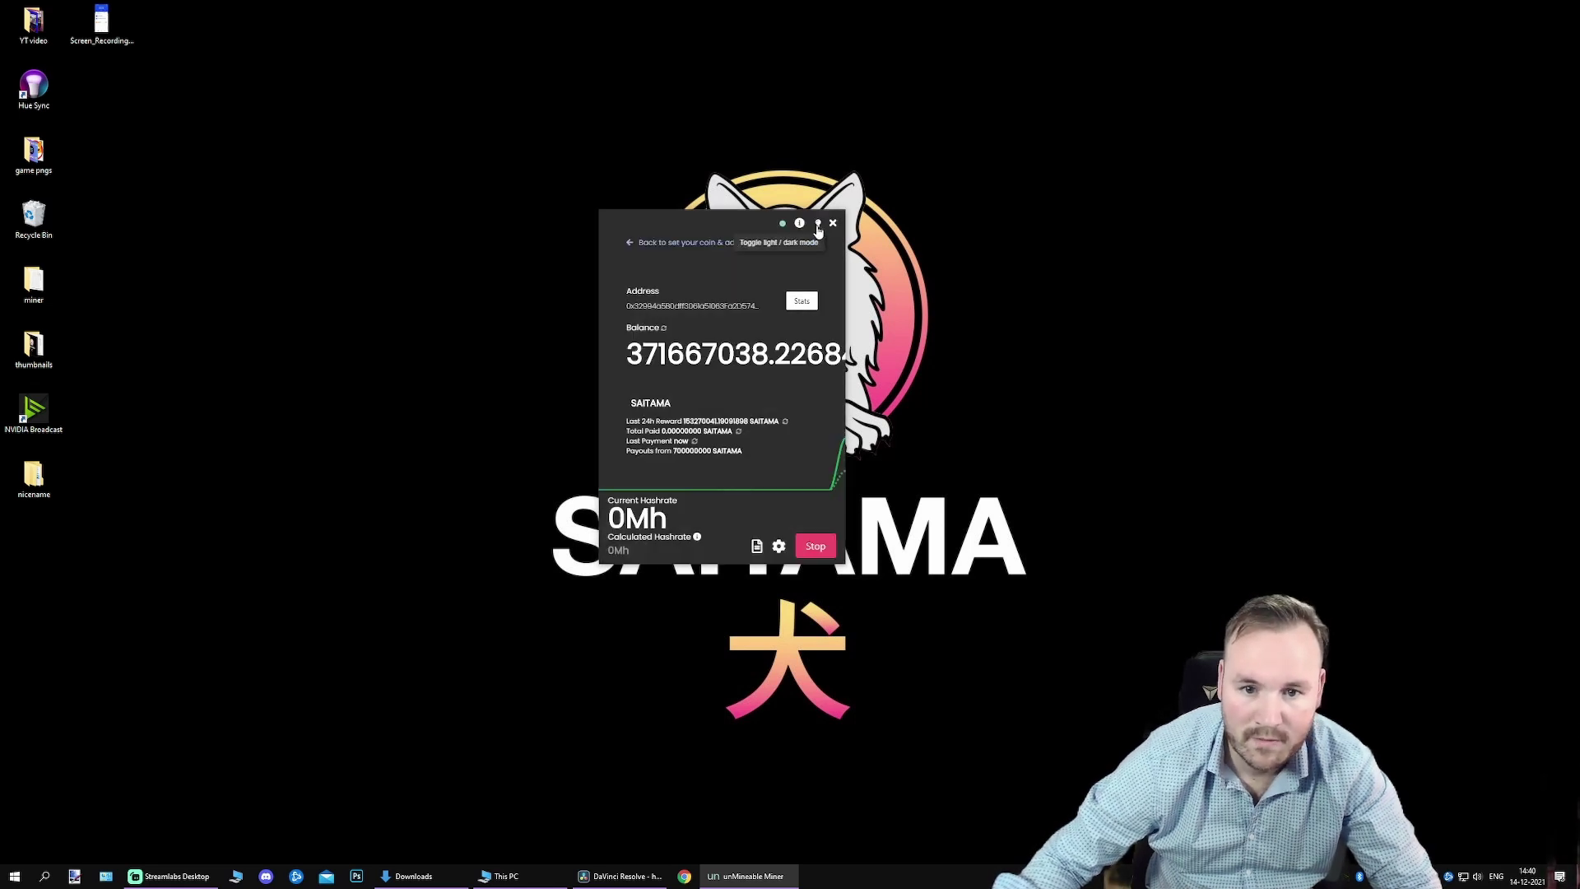
left_click(818, 225)
left_click(818, 225)
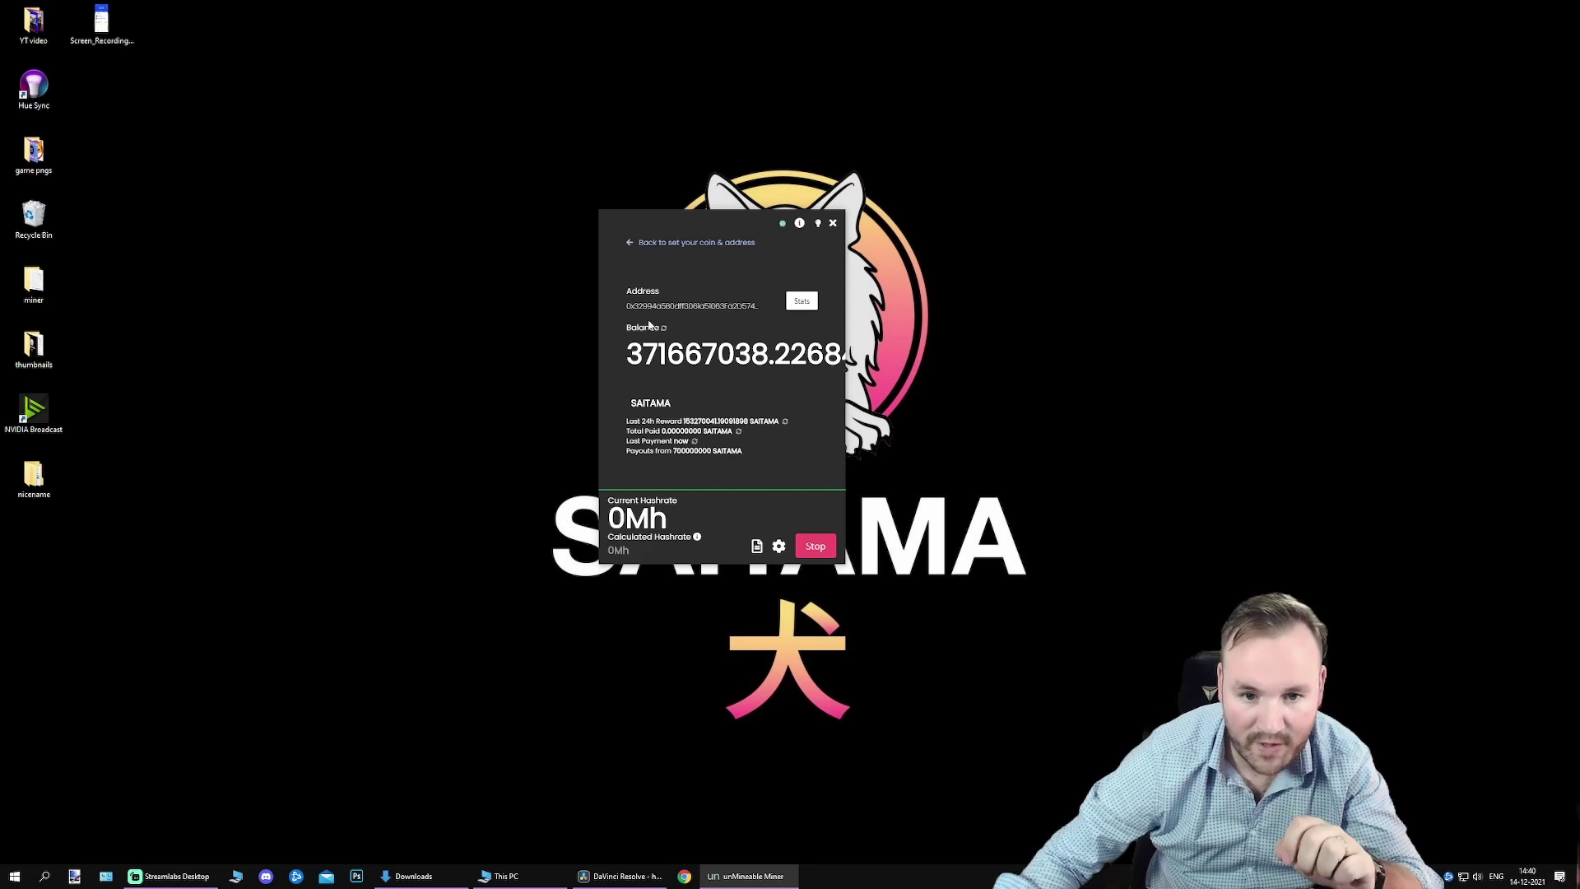
left_click(675, 309)
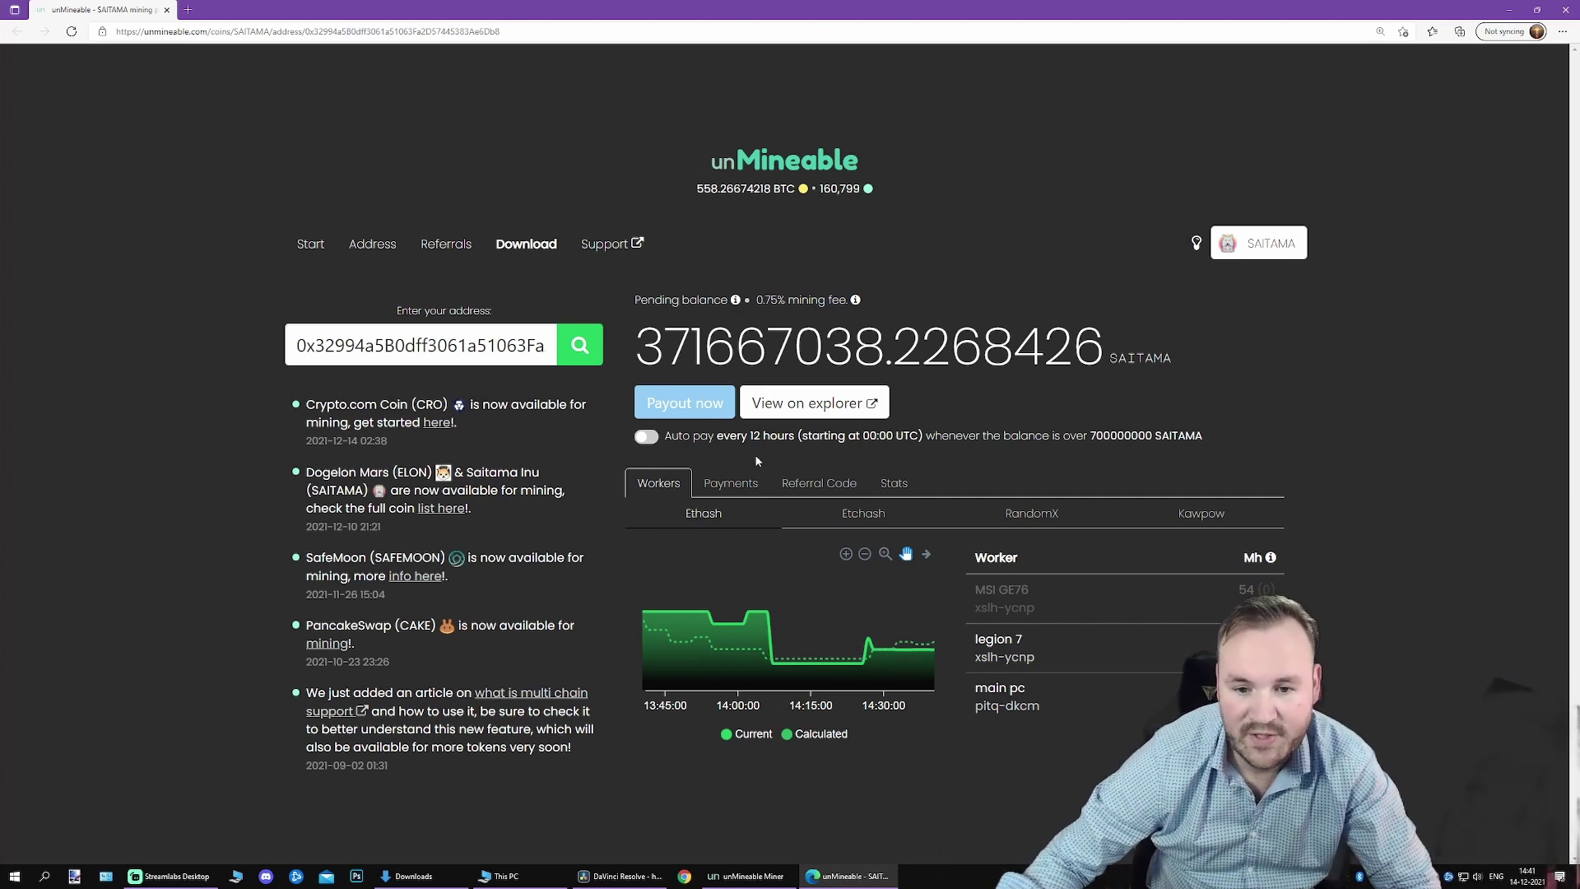
left_click(893, 483)
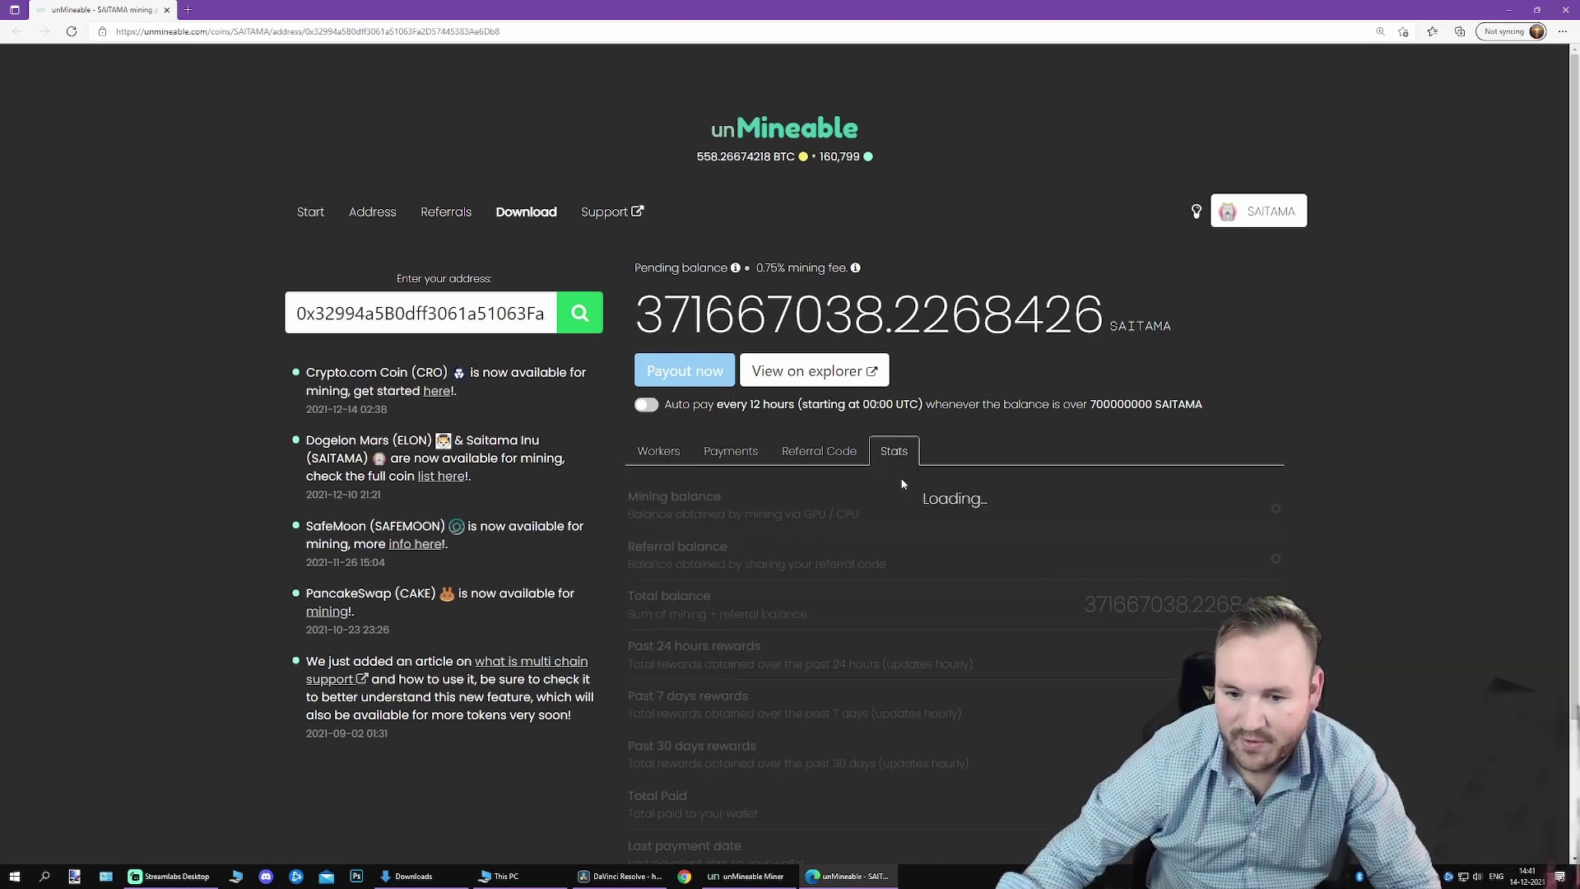
left_click(647, 455)
left_click_drag(1088, 436, 1148, 441)
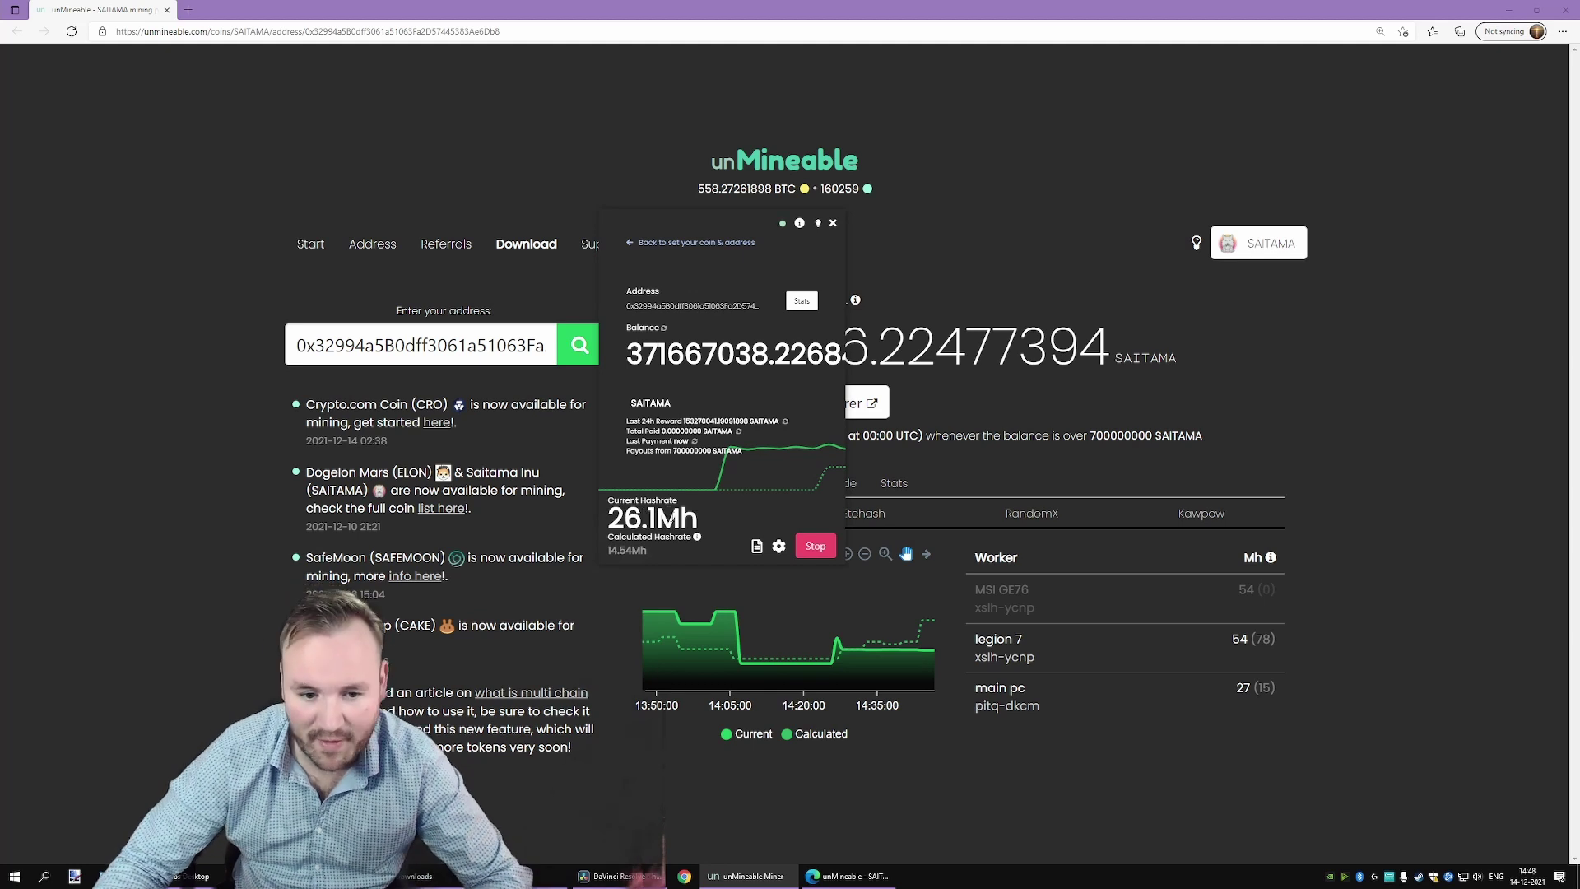
left_click_drag(607, 518, 716, 523)
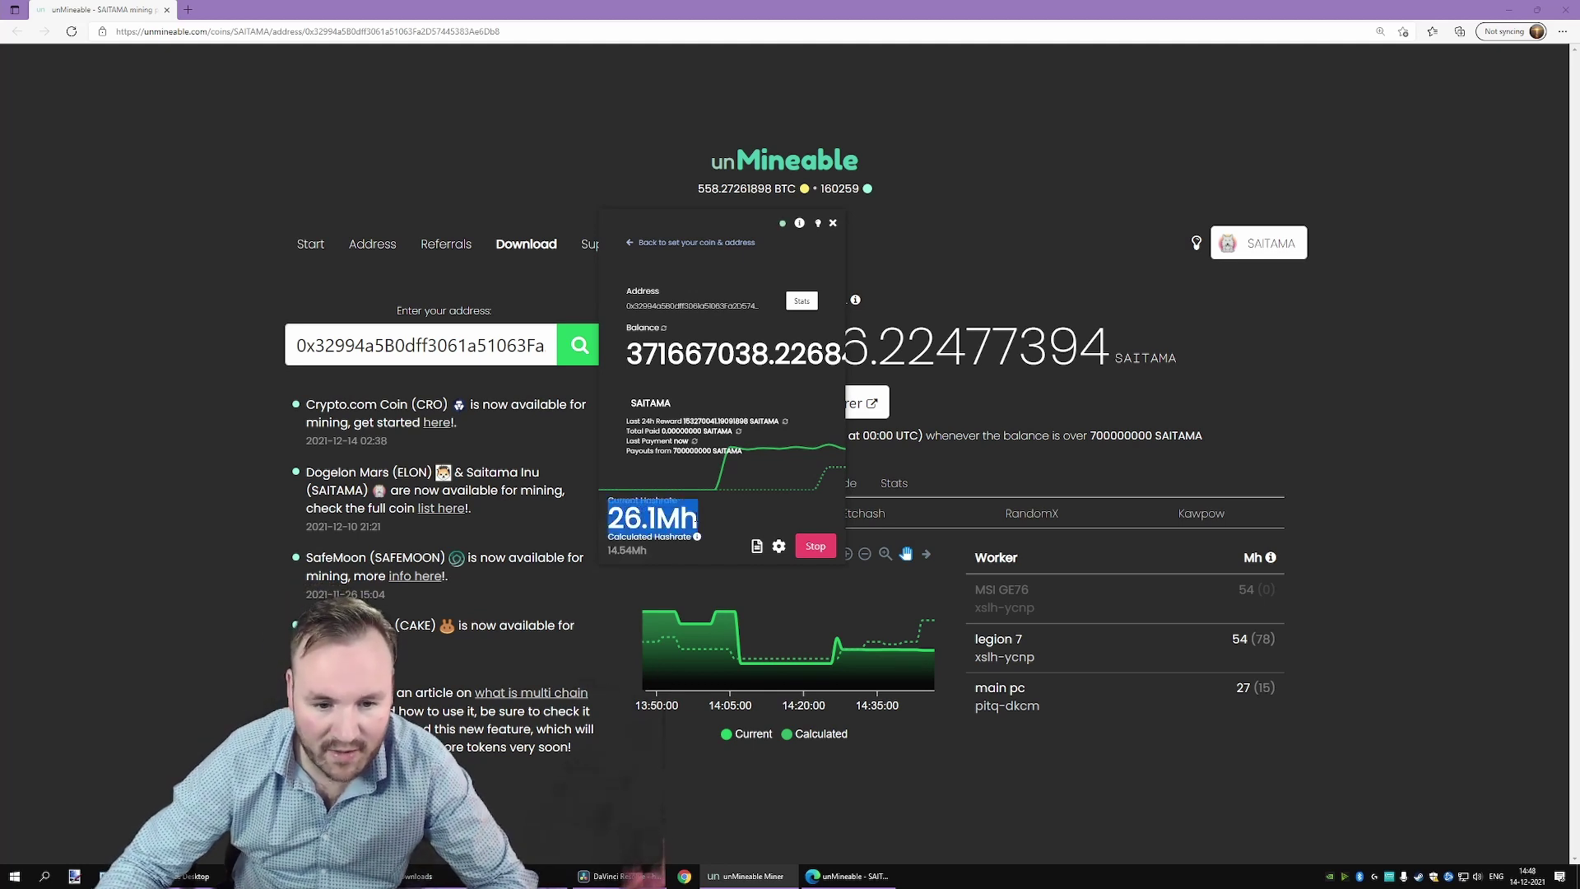
left_click(716, 523)
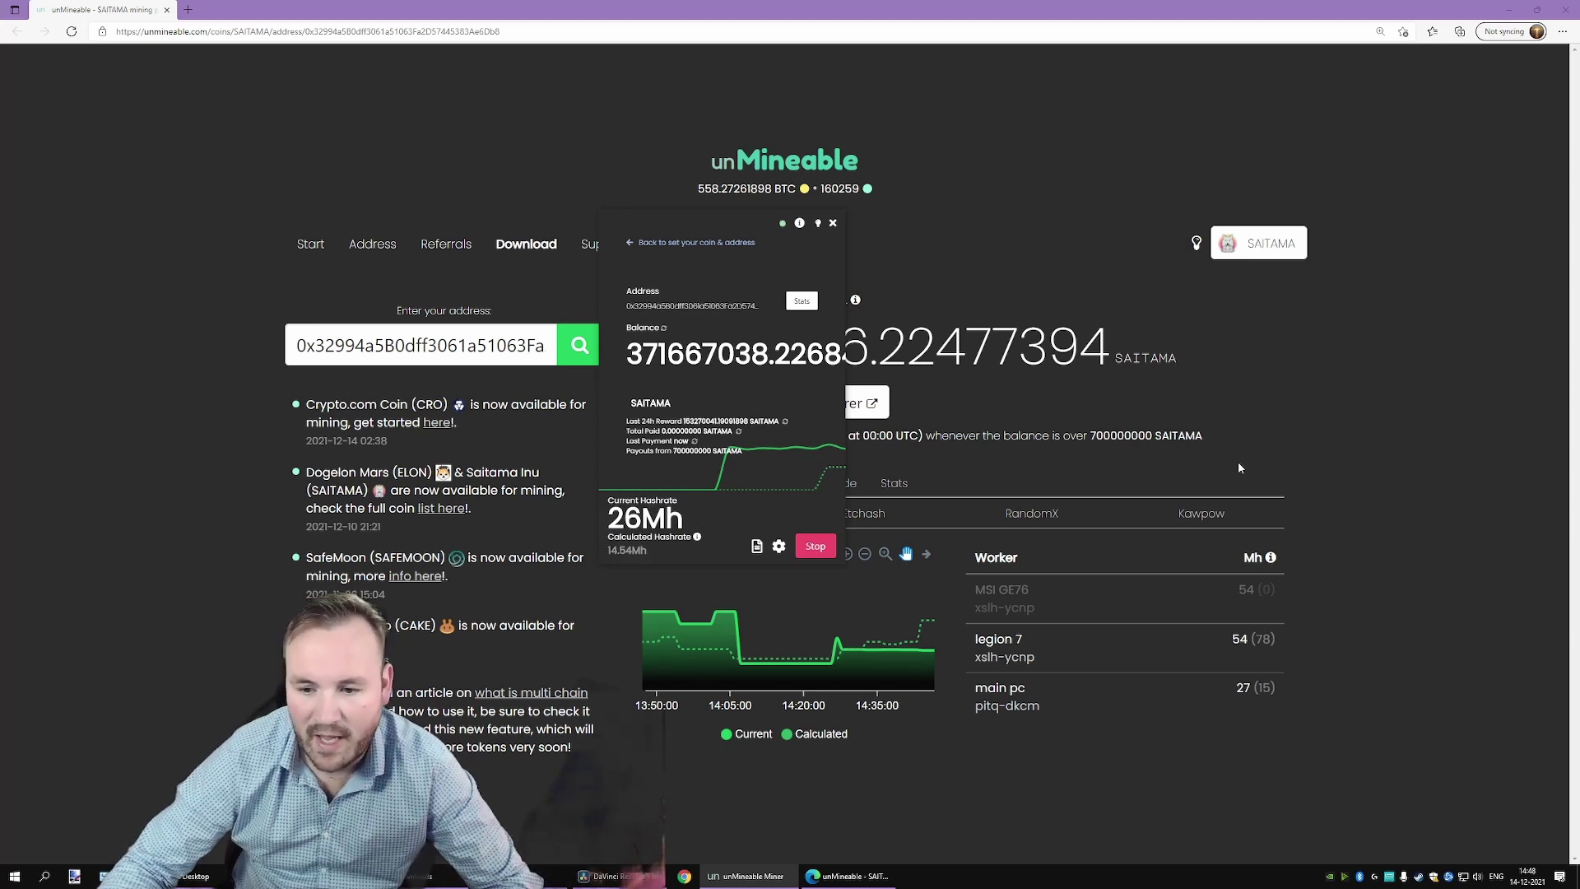
left_click(1345, 448)
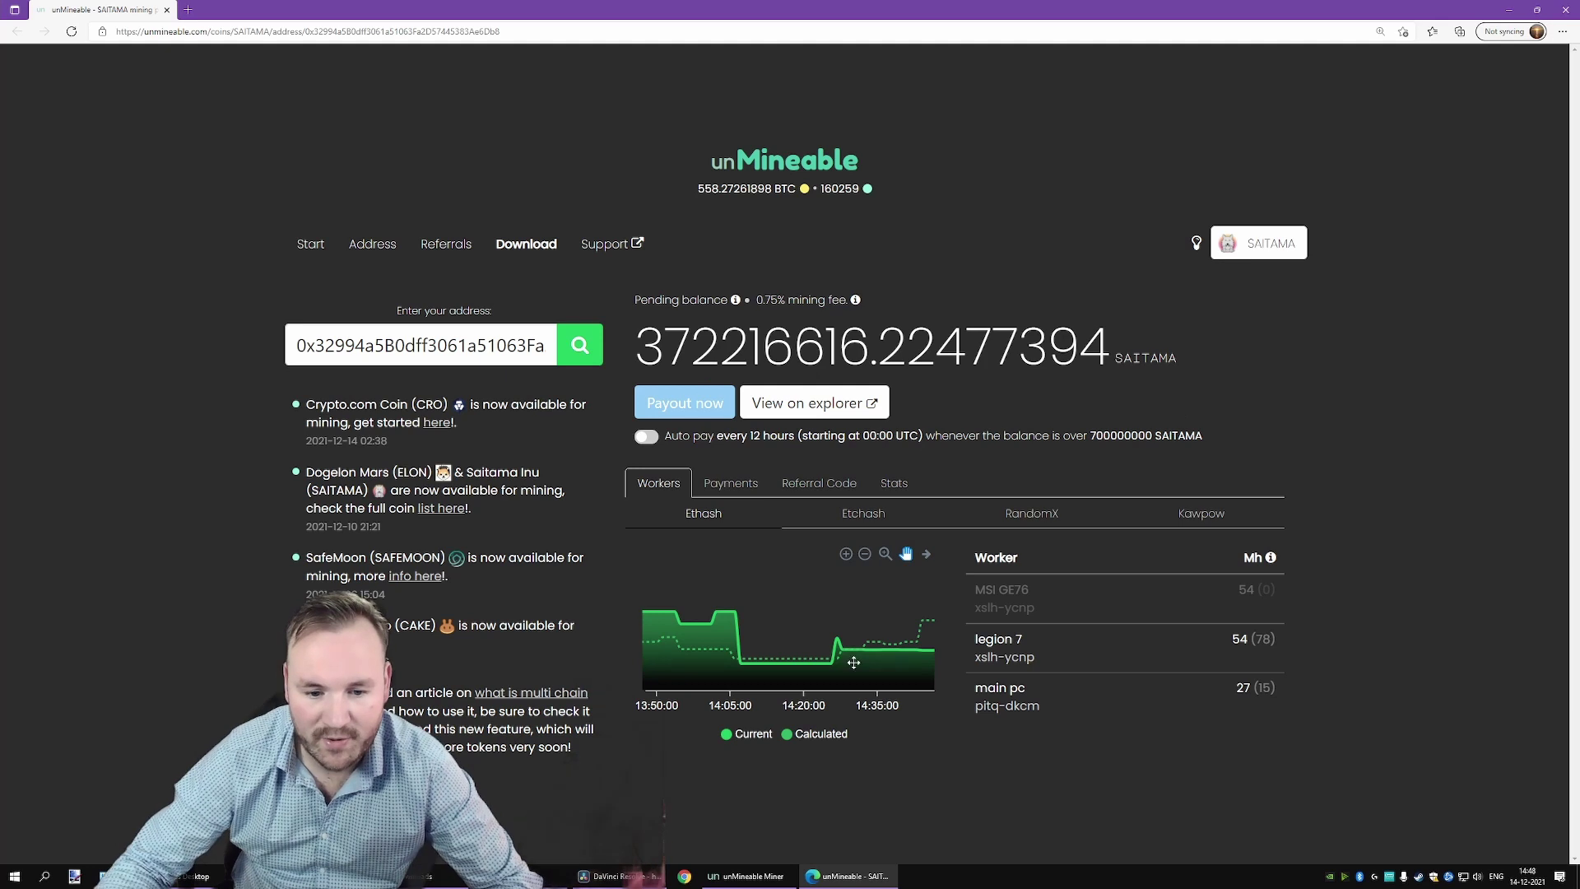
- Open the Saitama Inu coin page and enter 30 mh in the Ethash calculator
left_click(1259, 242)
left_click(686, 533)
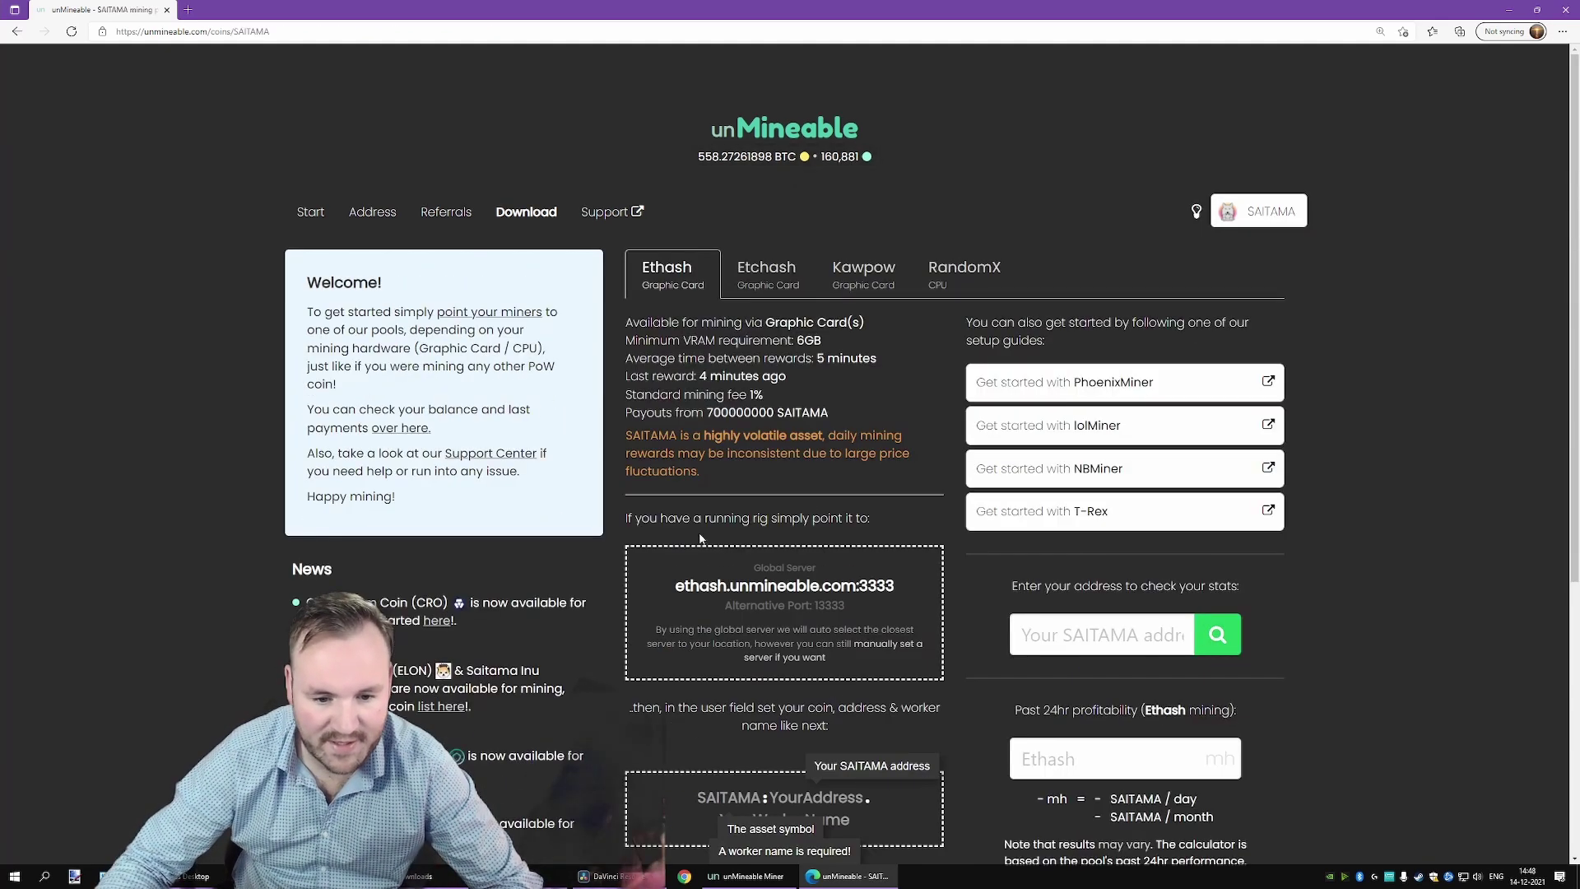
scroll(1136, 359, "down", 5)
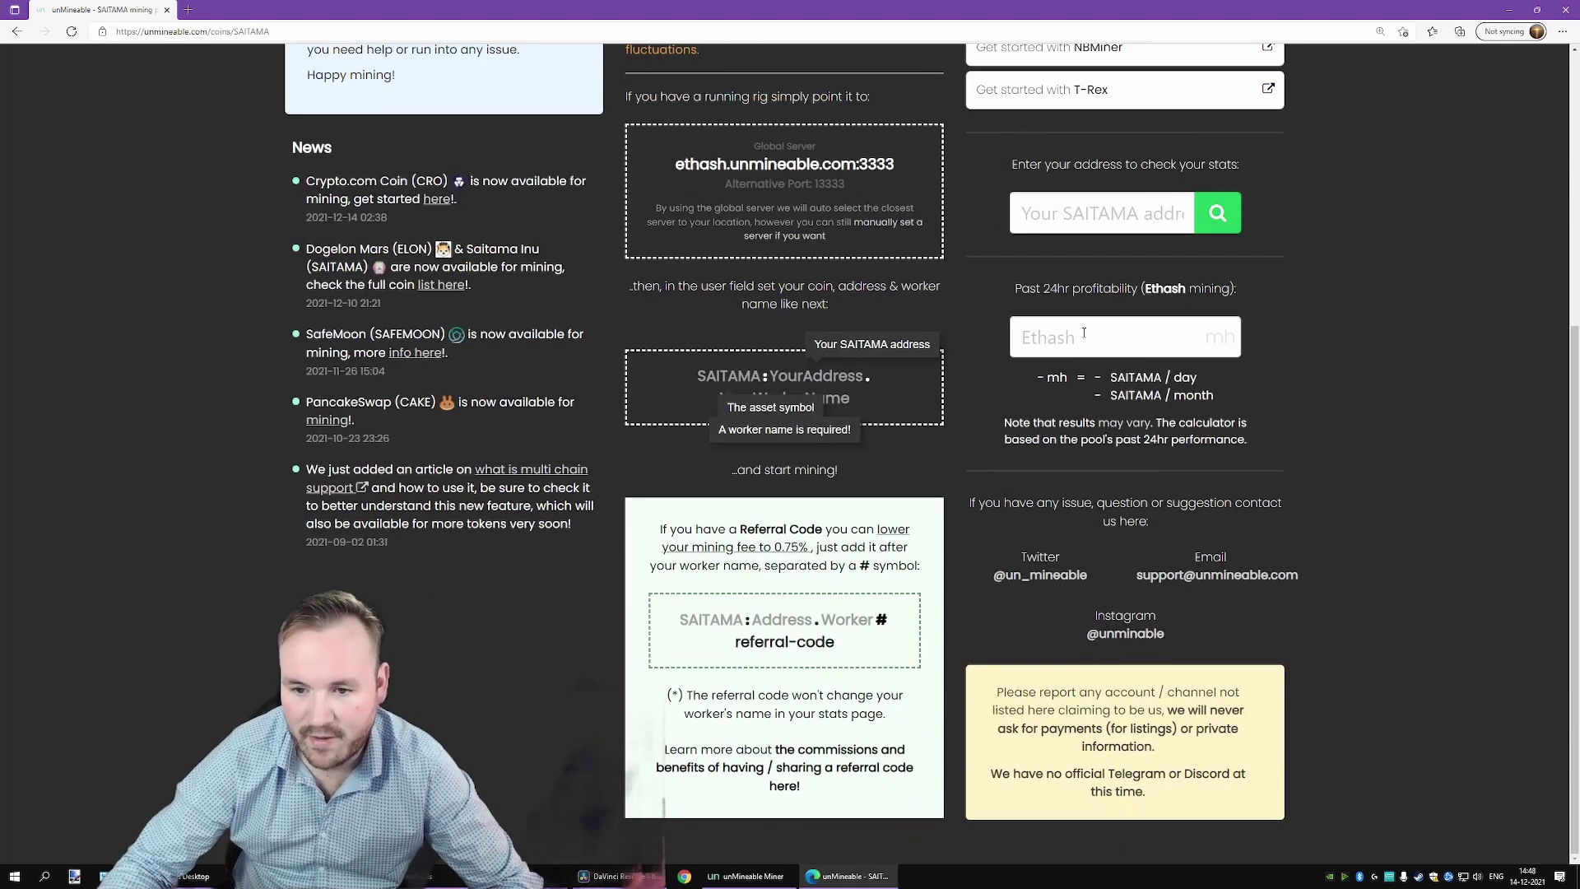
left_click(1091, 339)
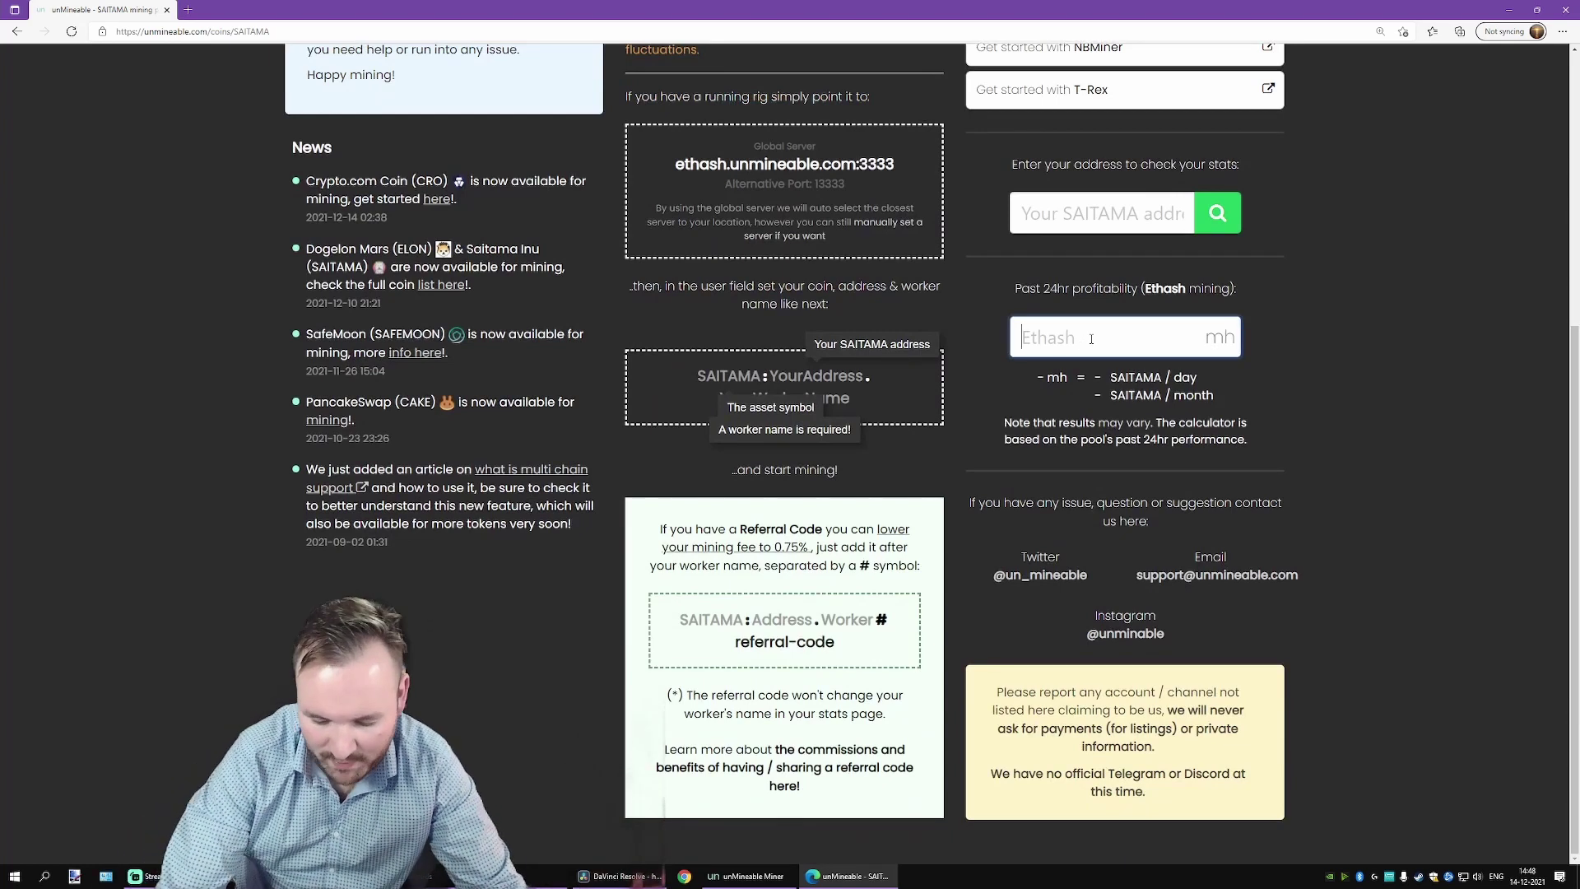
type("30")
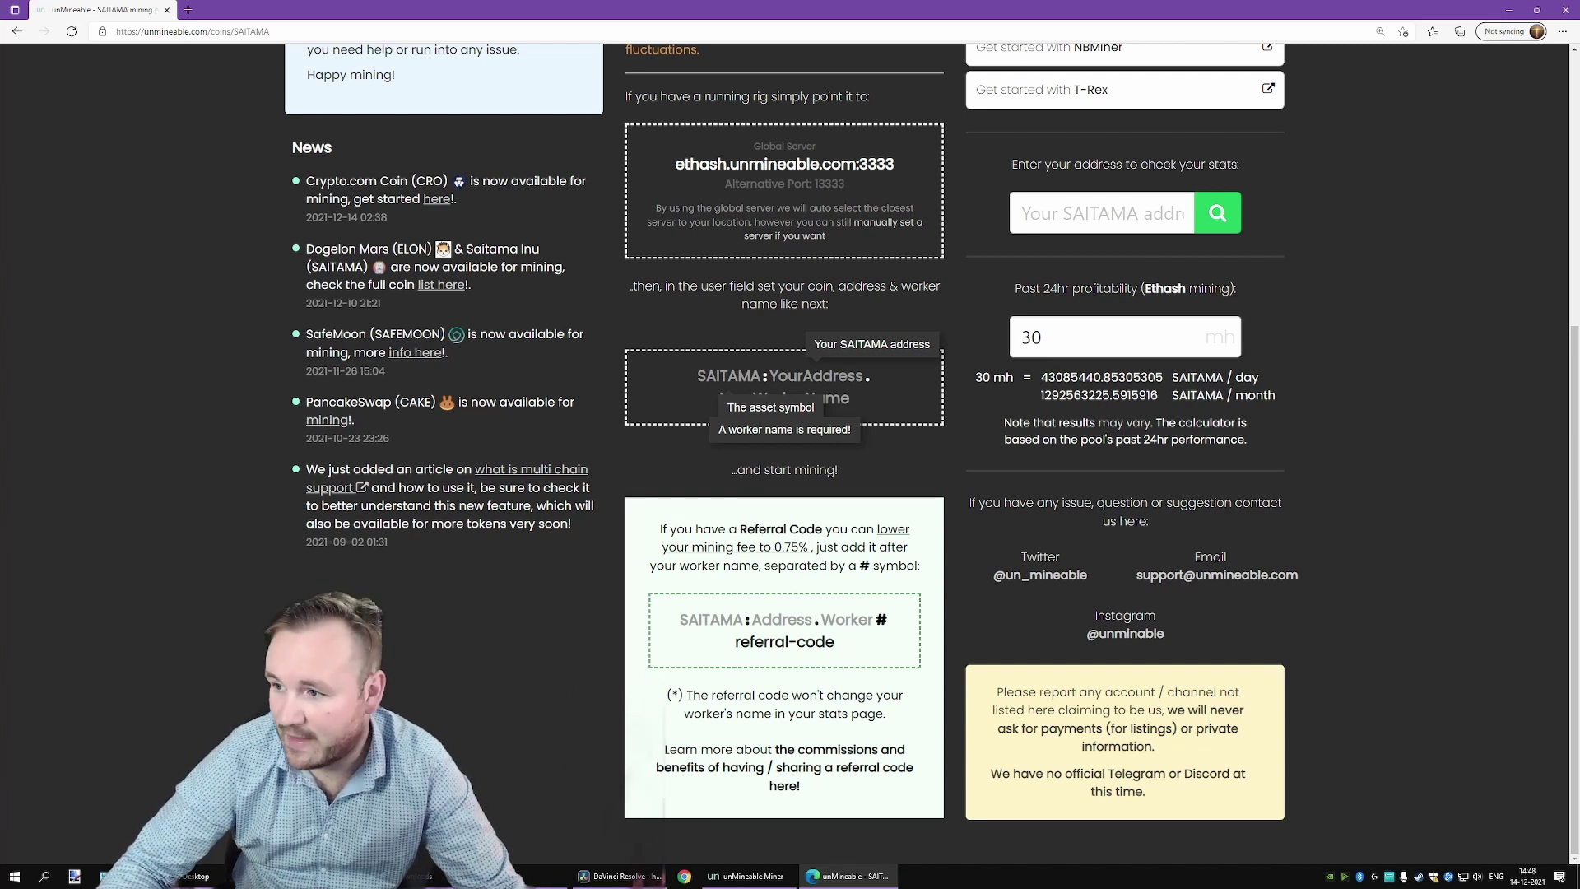
left_click_drag(1039, 395, 1300, 395)
left_click(1300, 395)
- Try 40, 100, then 70 mh, giving about 100542381 SAITAMA per day
left_click(1097, 350)
key("shift+Left")
key("shift+Left")
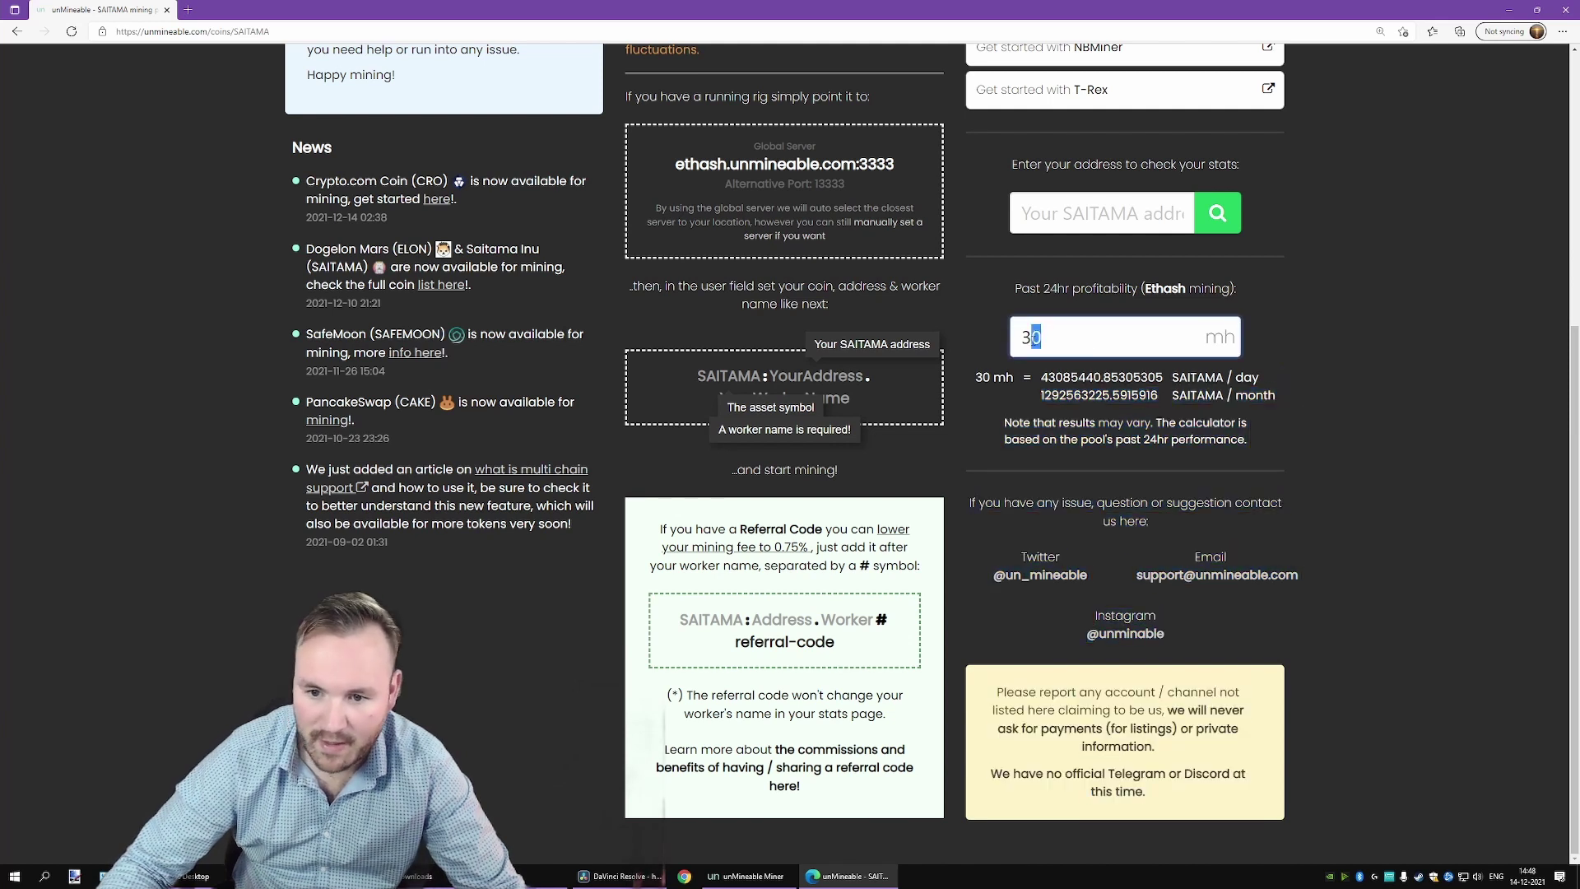
type("4")
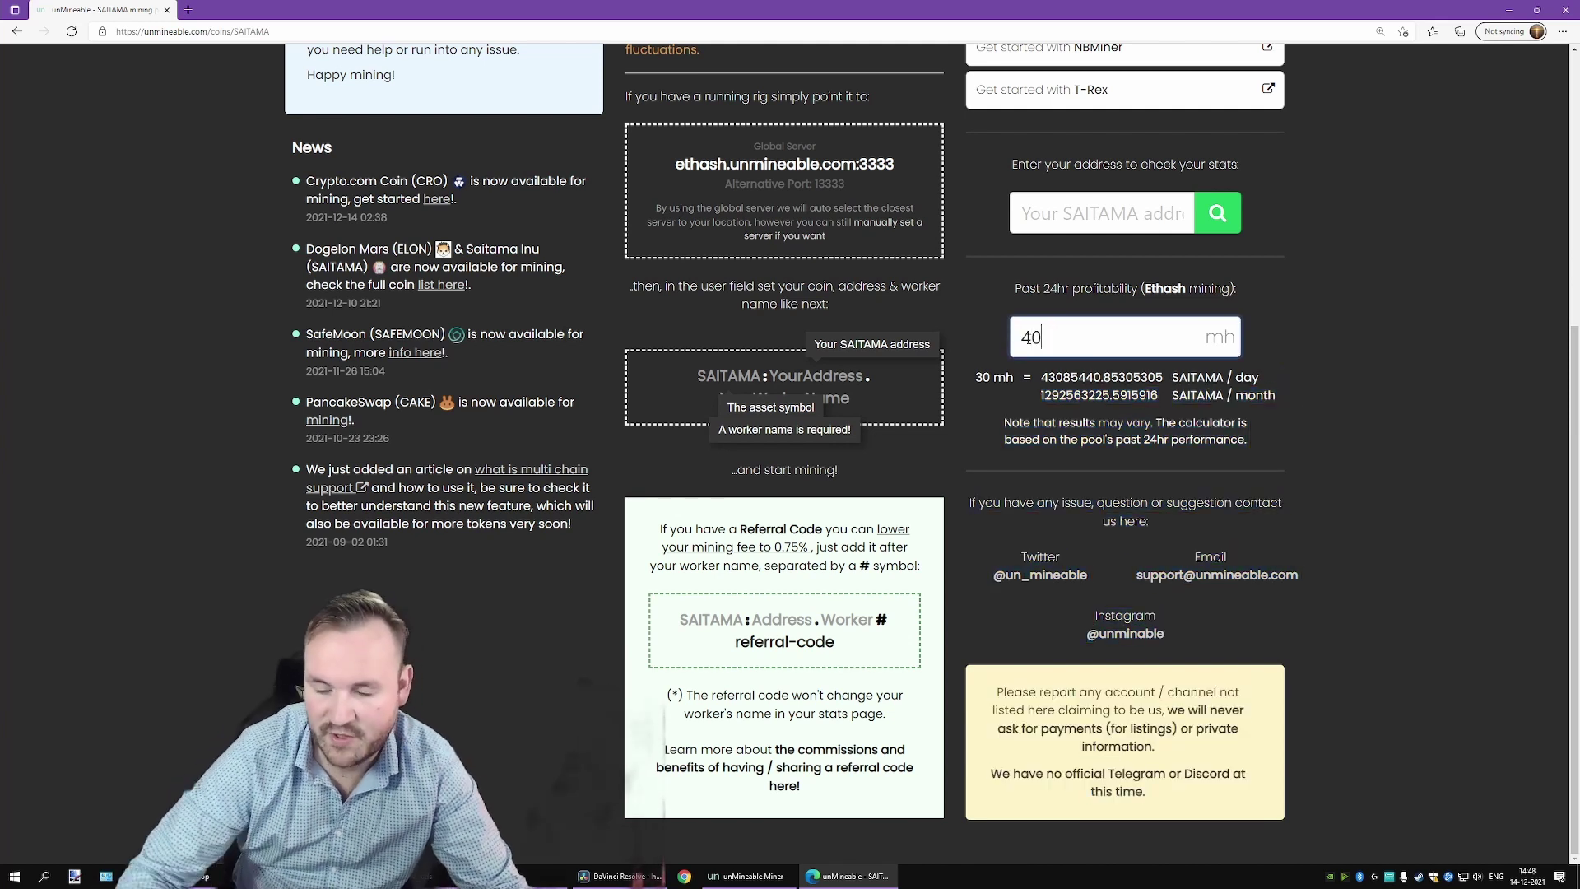
type("0")
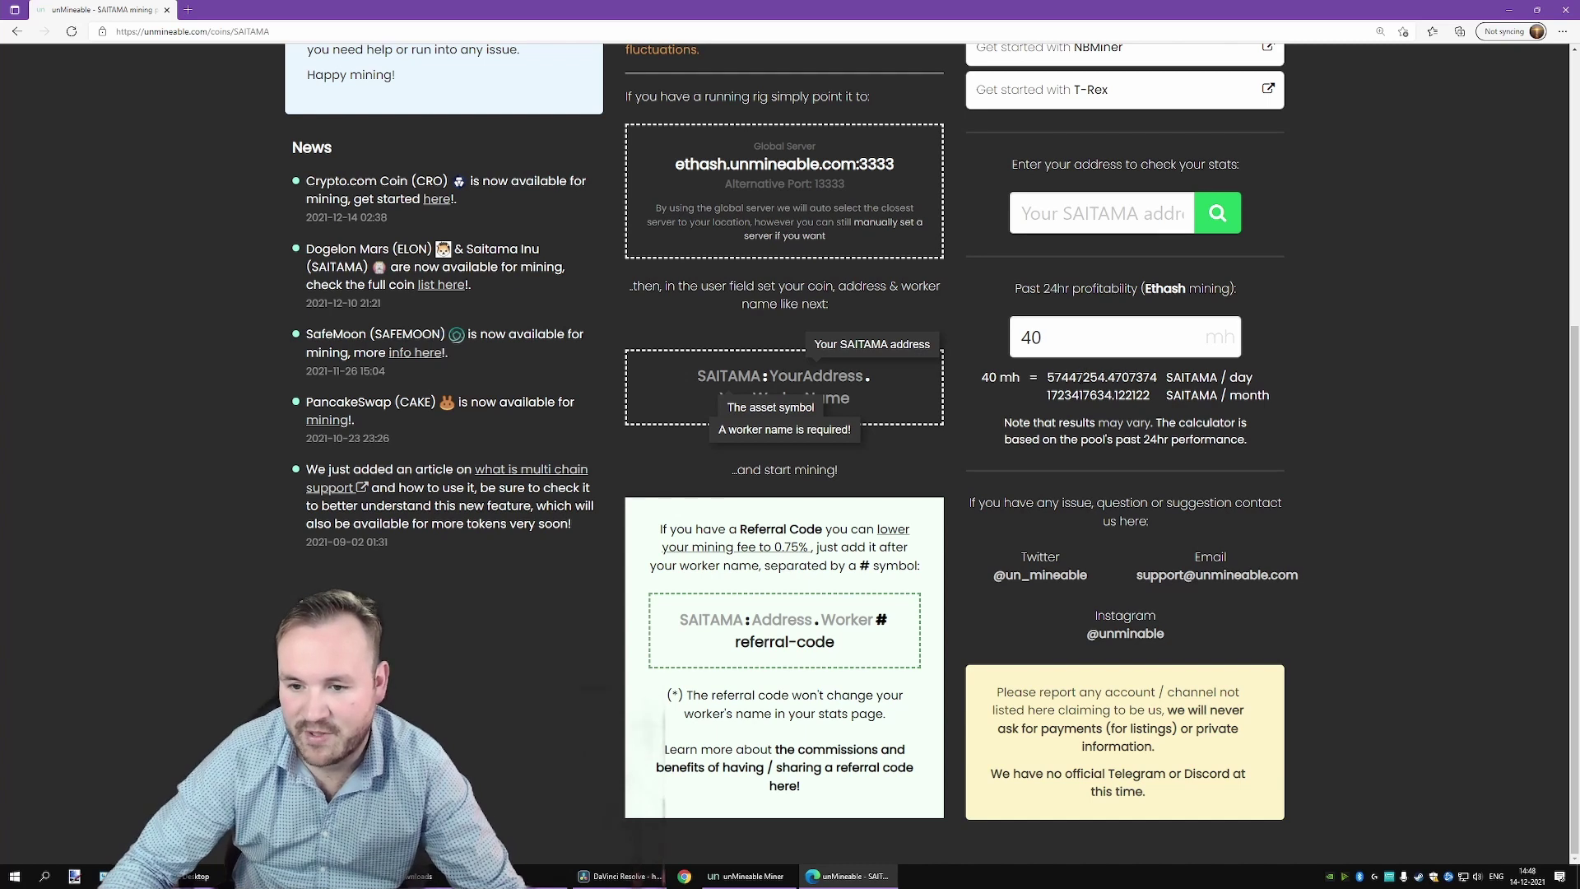
key("shift+Left")
key("shift+Left")
type("100")
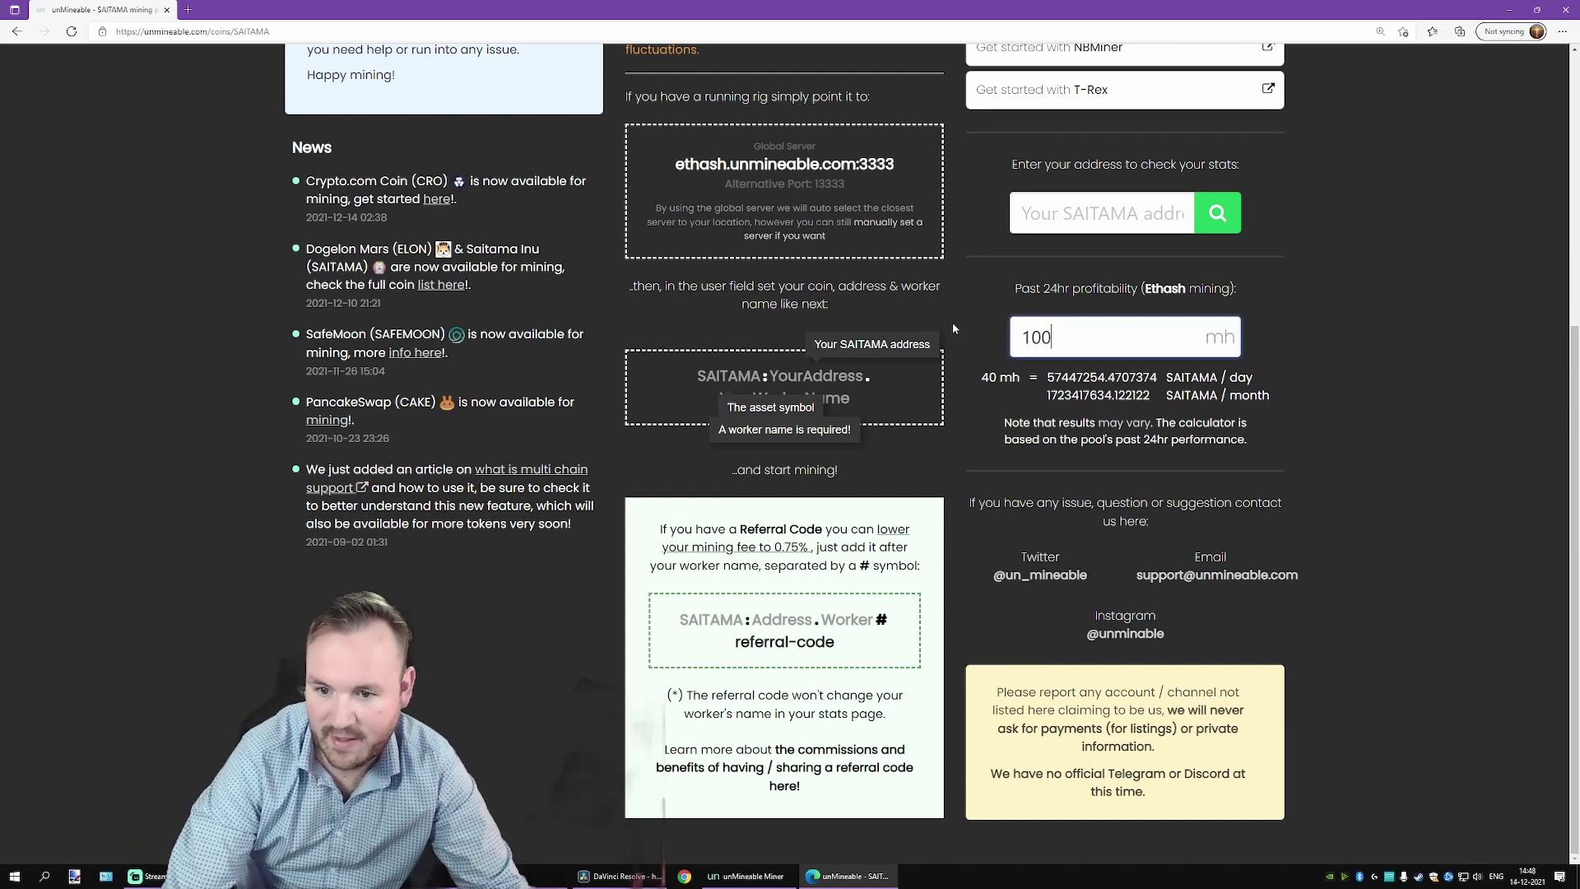
key("shift+Left")
key("shift+Left")
key("shift+Left")
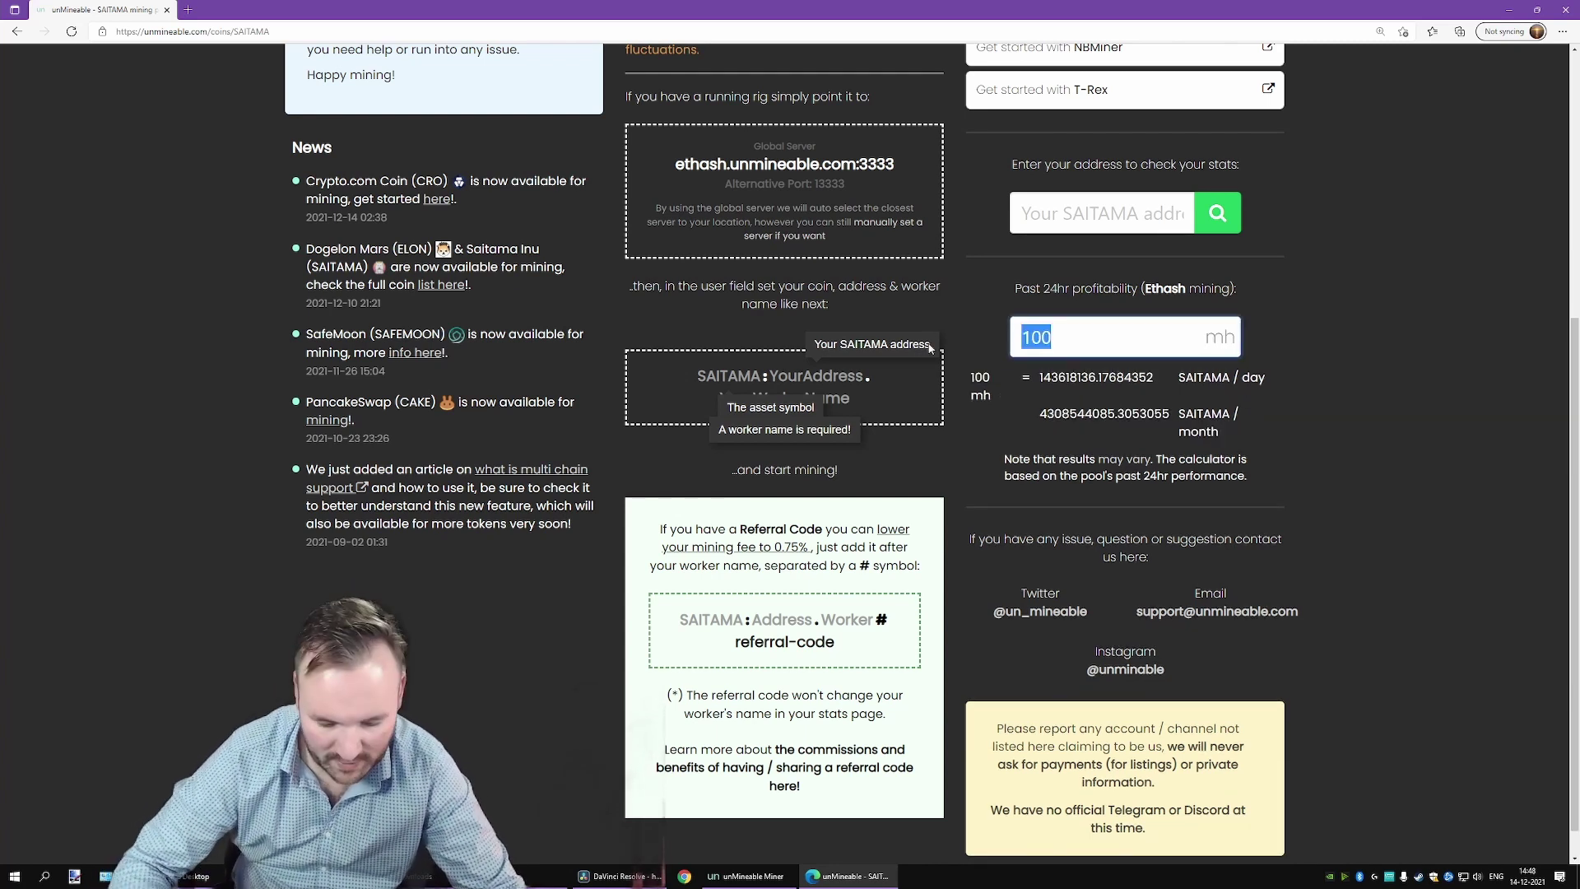
type("70")
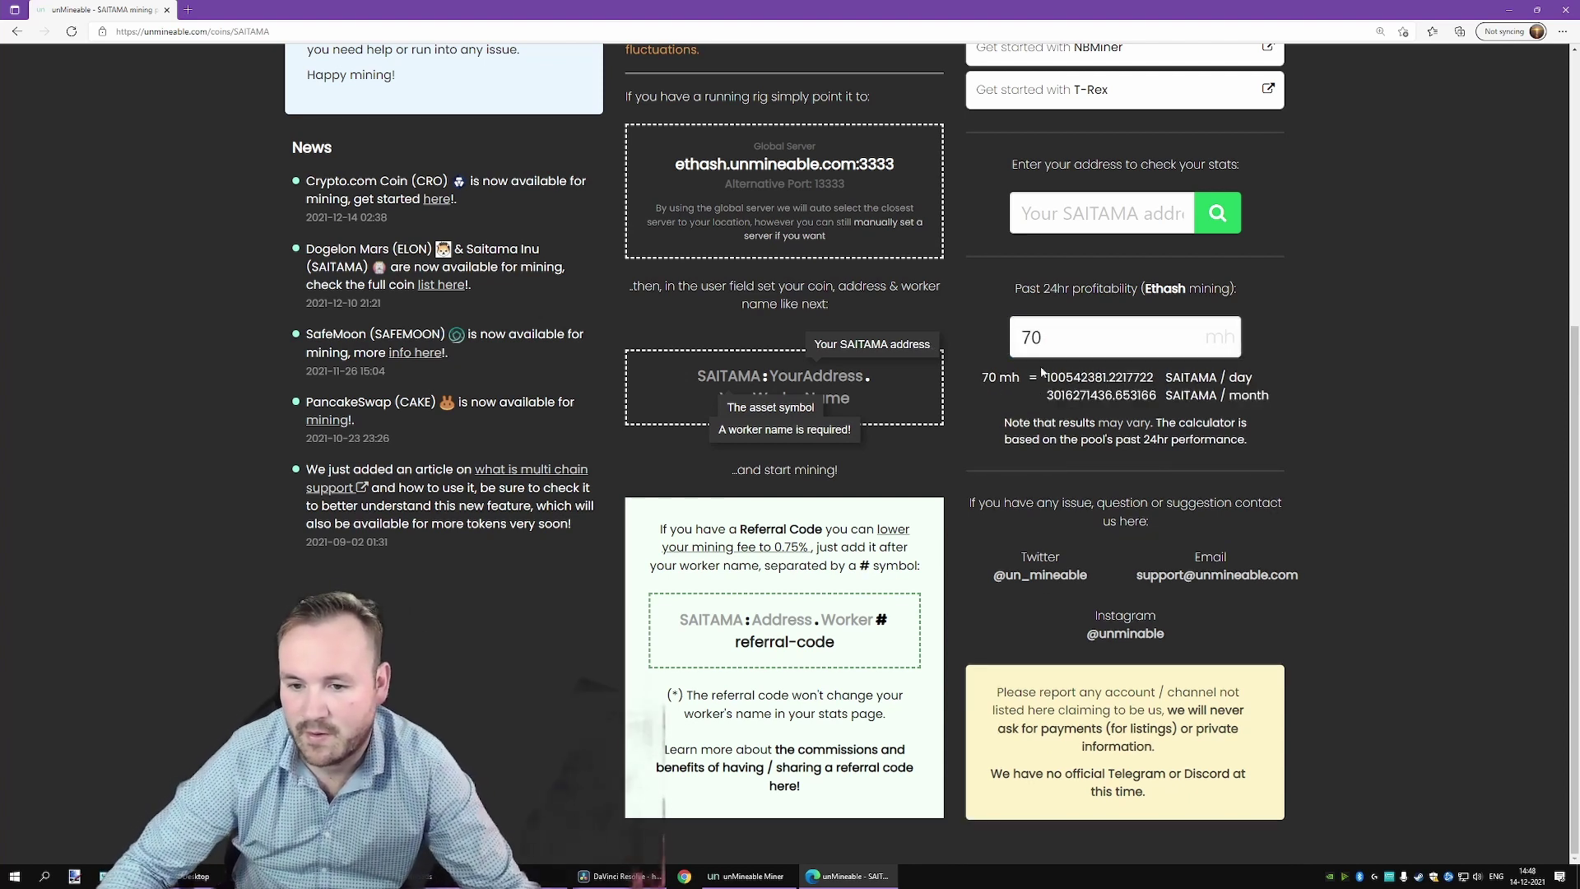
left_click_drag(1046, 377, 1153, 379)
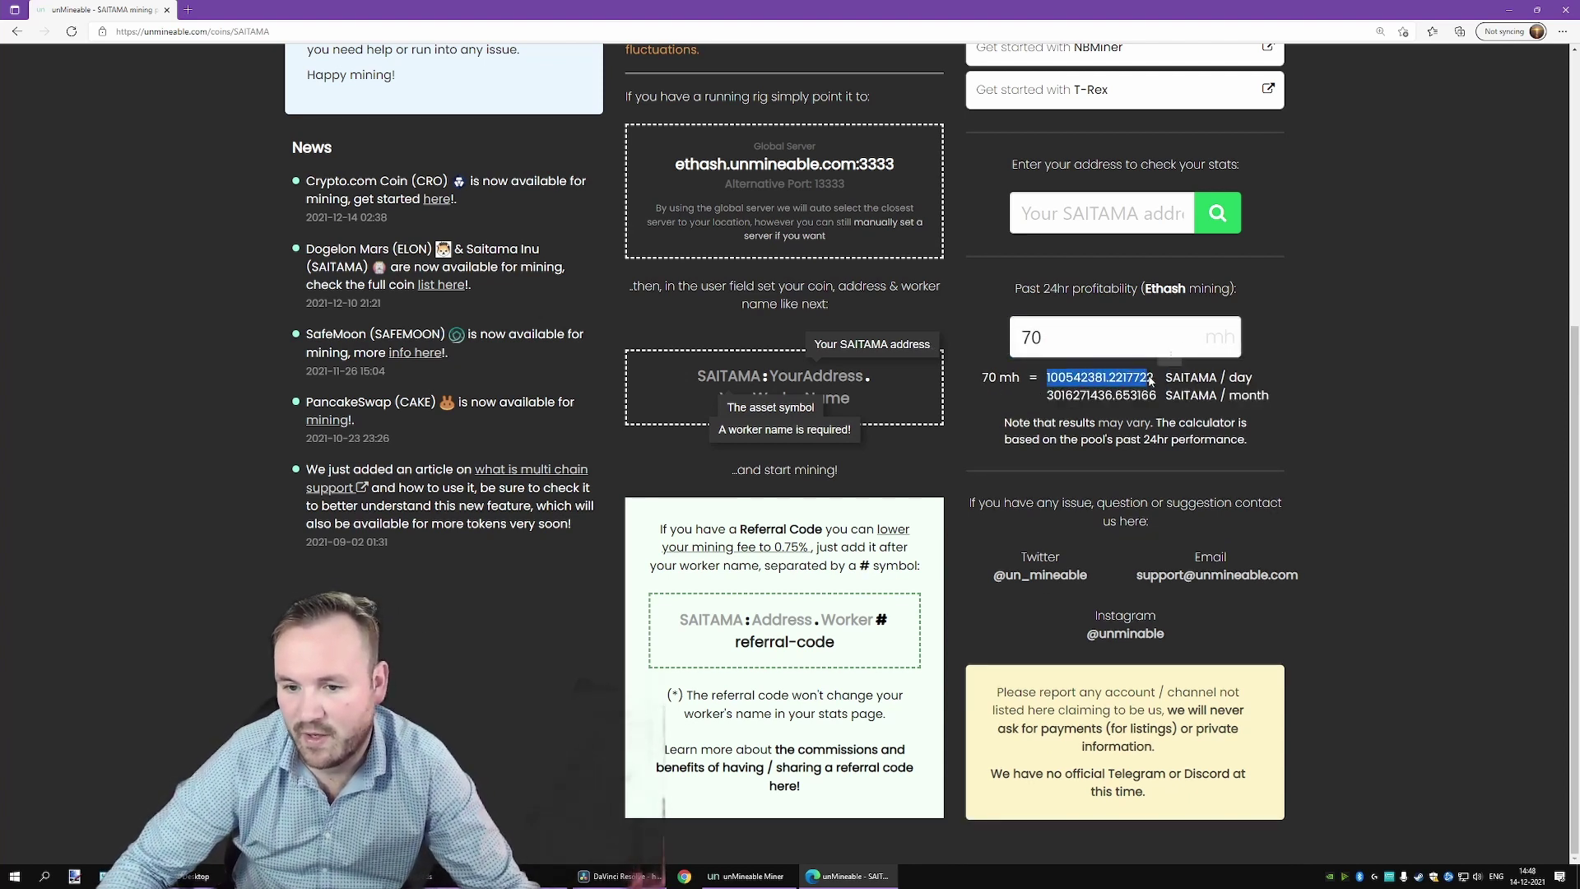
left_click(1083, 346)
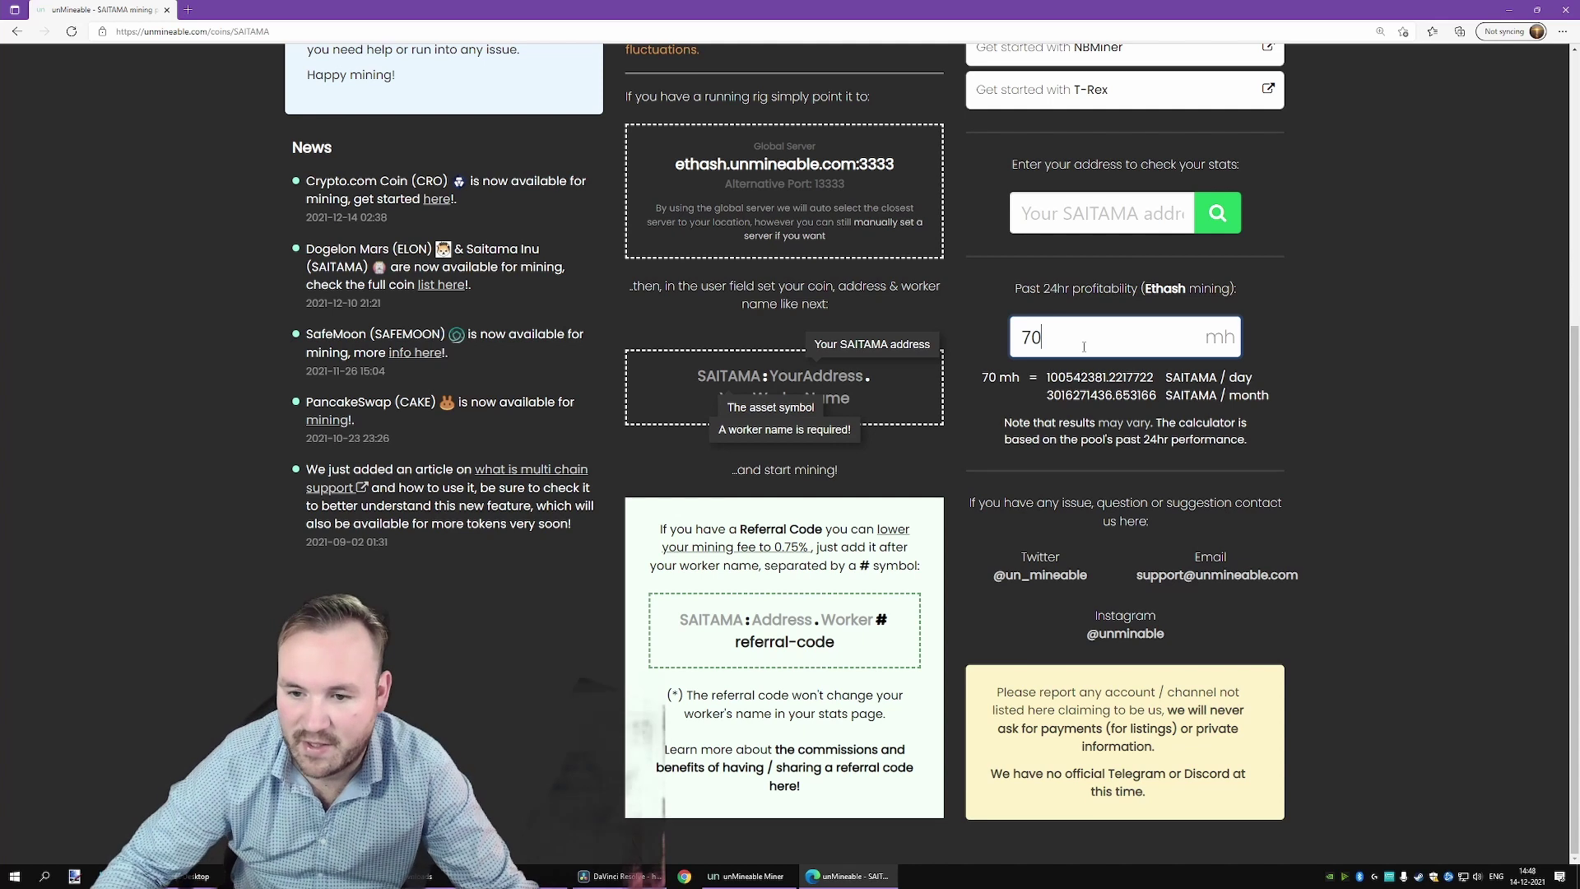